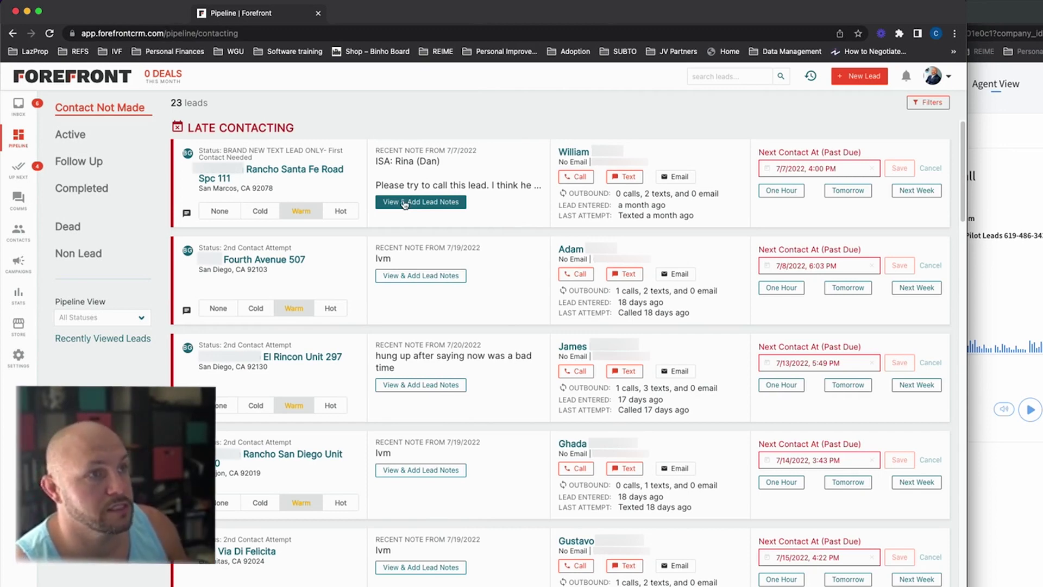
Step: Review the lead's notes, then copy the seller's phone number from the pipeline card
click(405, 203)
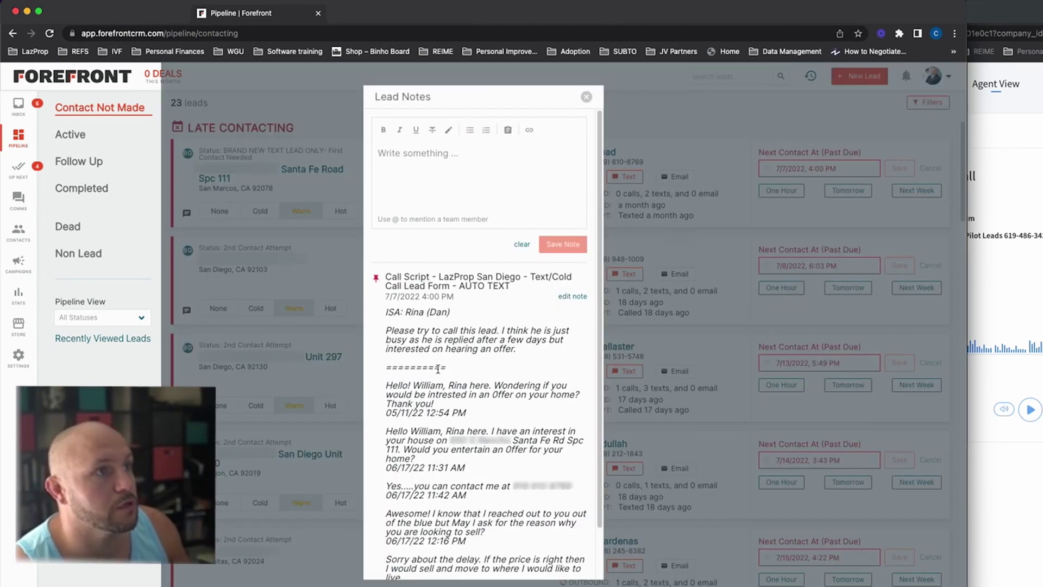
click(690, 163)
drag(594, 163, 688, 173)
right_click(617, 165)
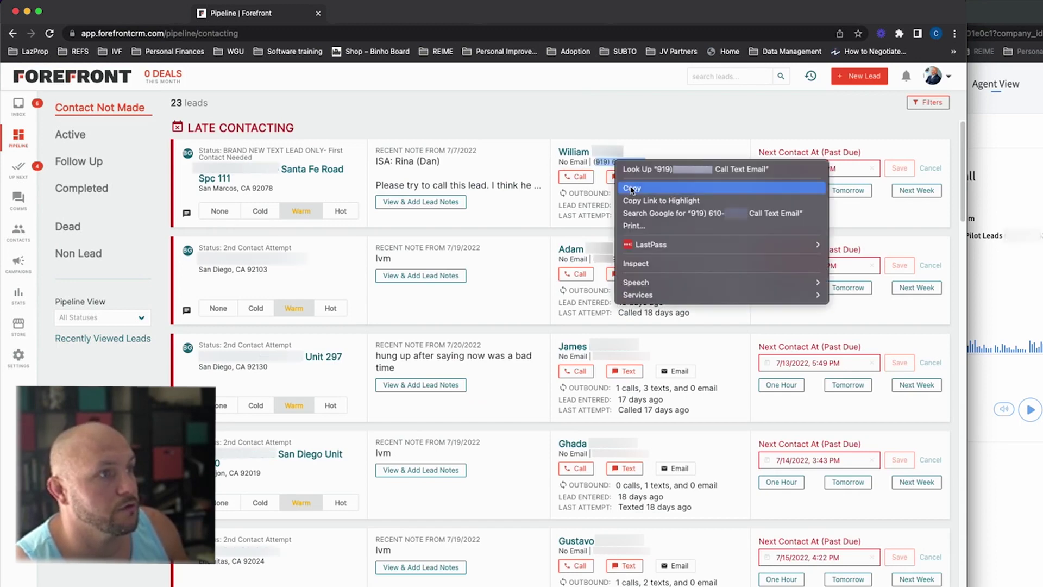
click(631, 189)
key(super+Tab)
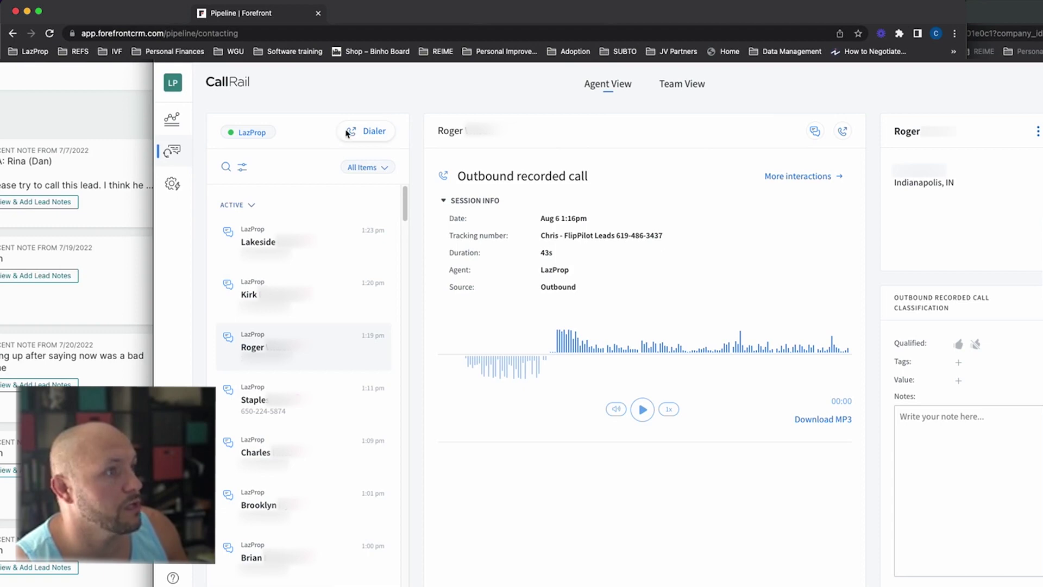
click(348, 133)
click(579, 267)
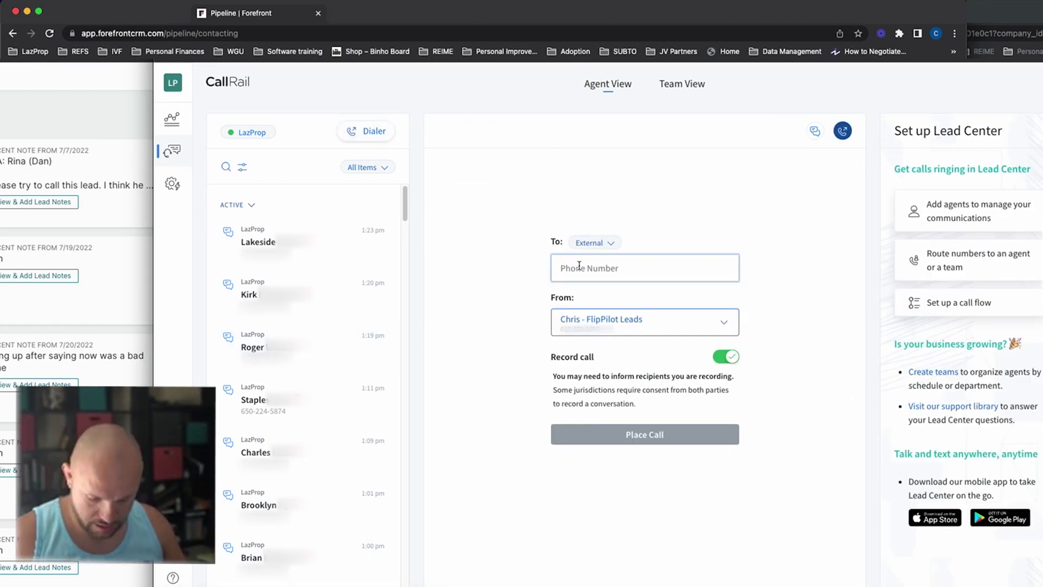
key(super+v)
click(641, 437)
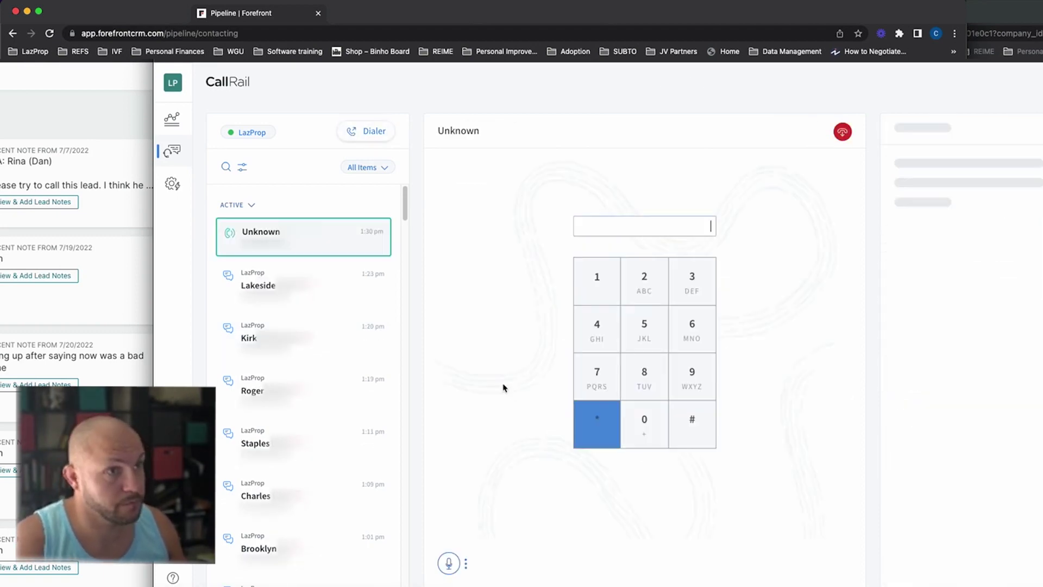
key(super+Tab)
key(super+grave)
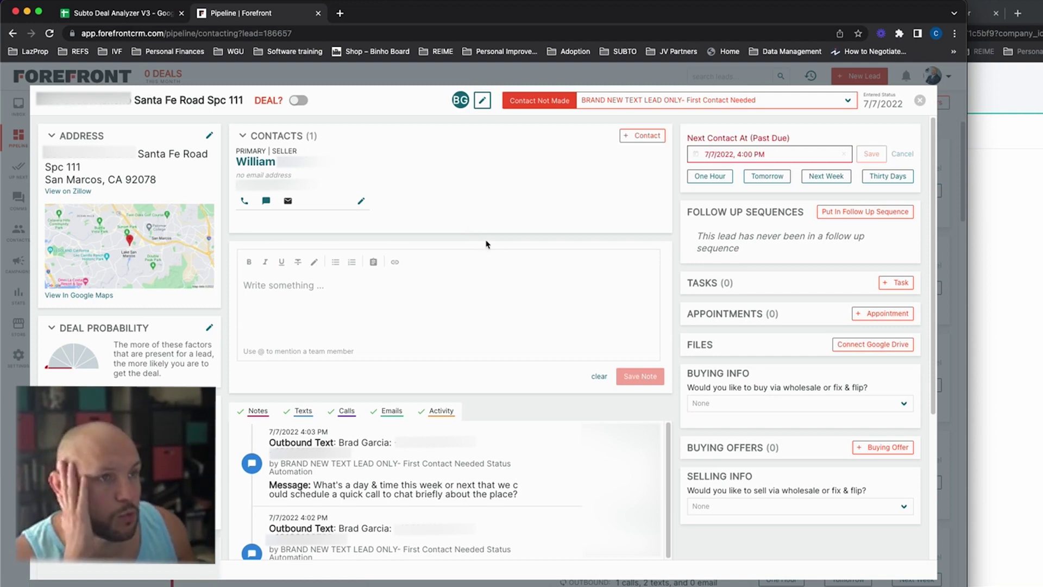
scroll(498, 270, down, 5)
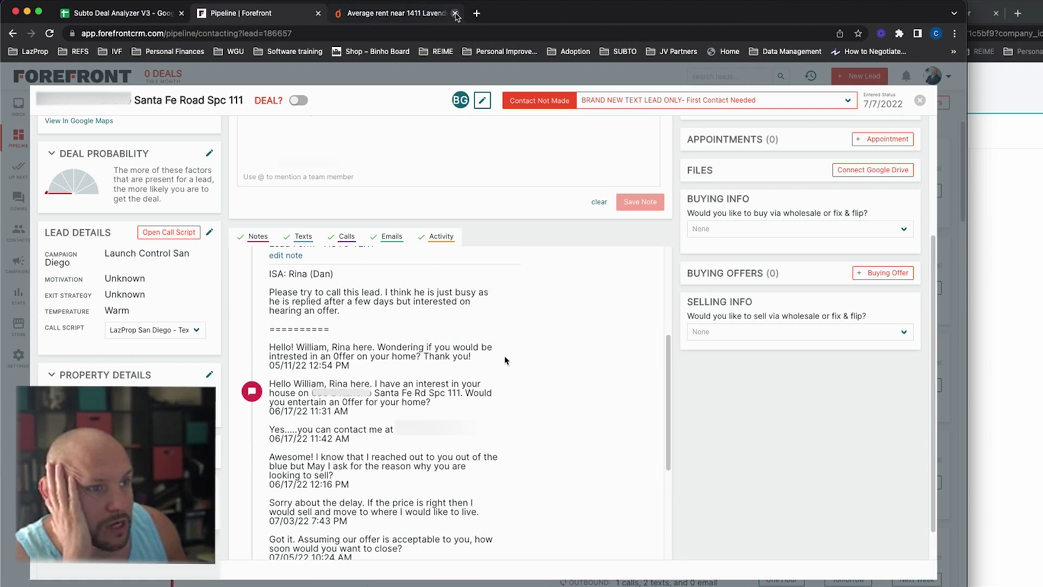
scroll(506, 360, up, 10)
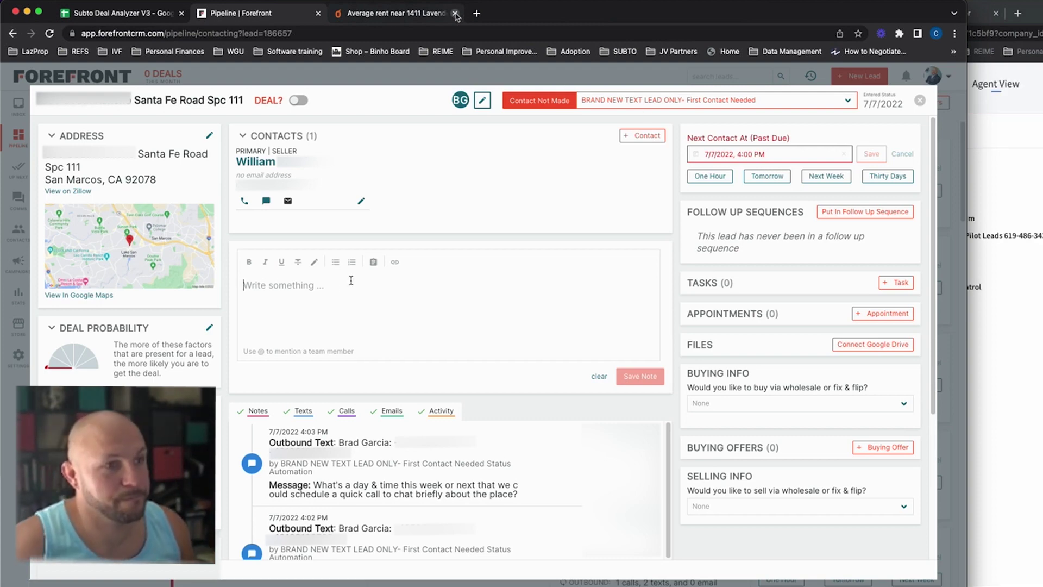
Step: Begin the call note with the seller's name, Buffalo NY hometown, Bills fan, pleasant older attitude
click(370, 303)
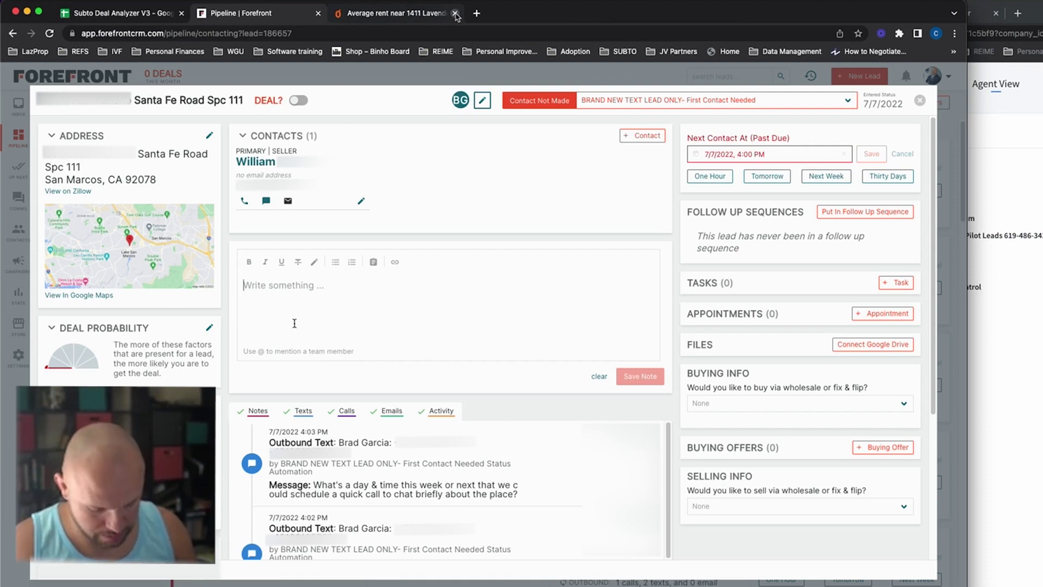
text(tt- Bill -)
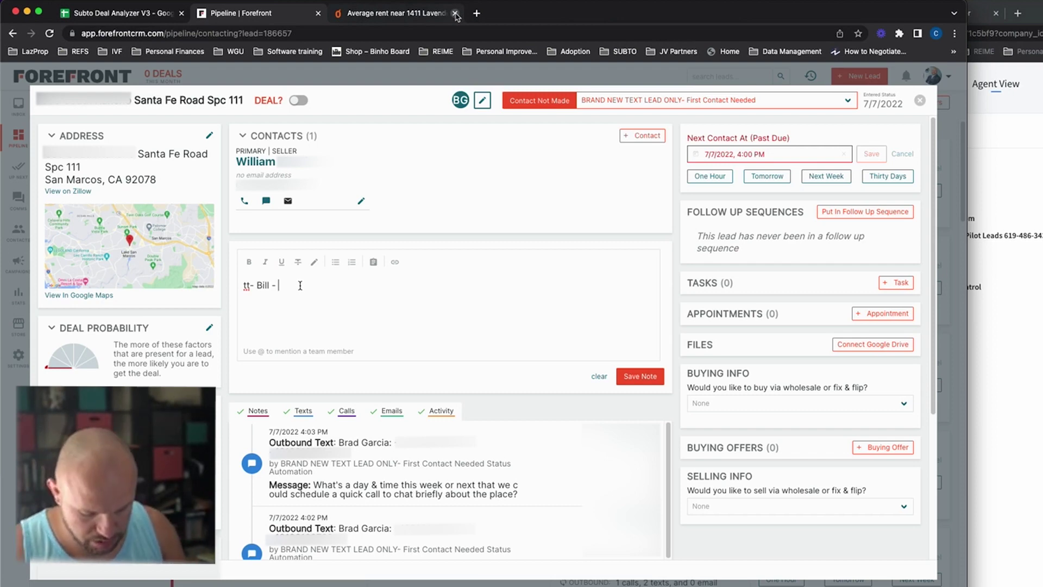
text(he is in bu)
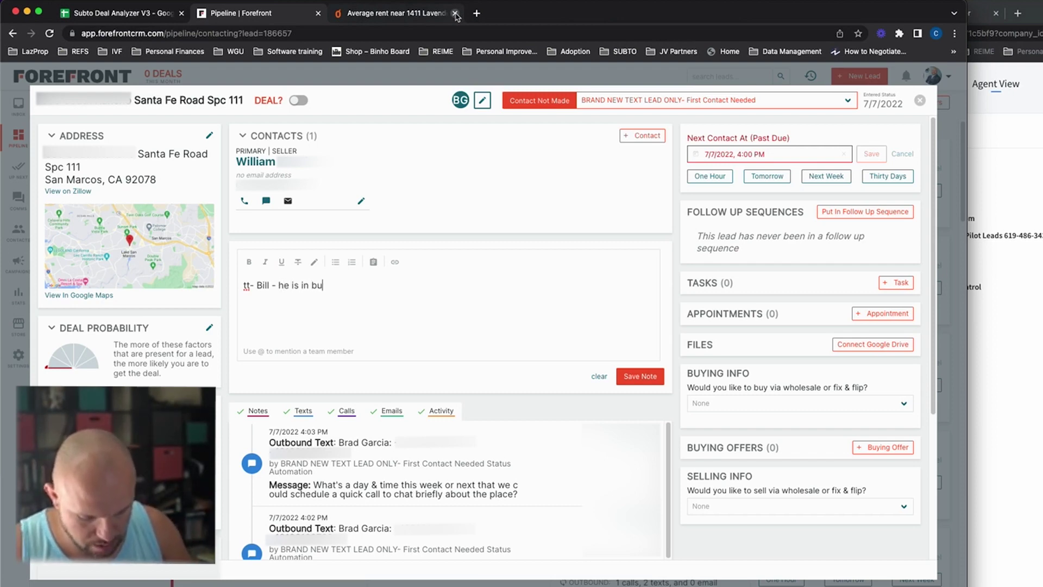
text(ffalo NY )
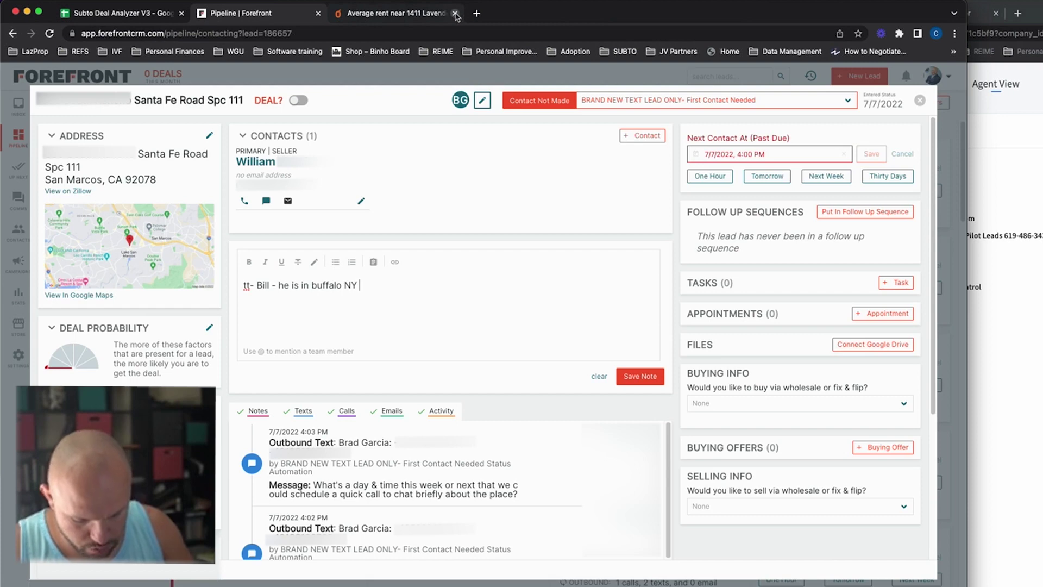
text(his house)
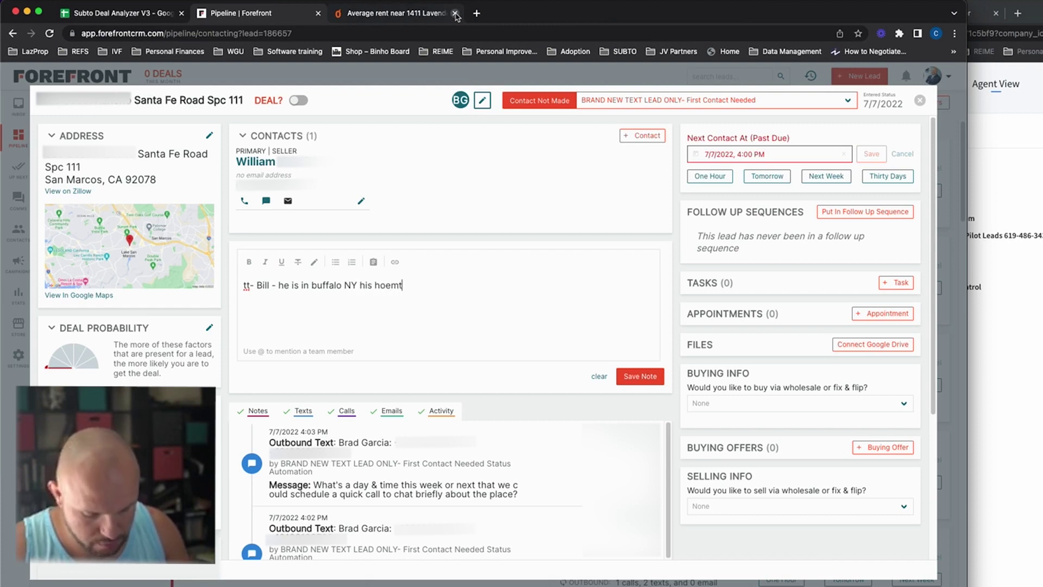
key(BackSpace)
key(BackSpace)
key(BackSpace)
text(e)
key(BackSpace)
text(metown, bills )
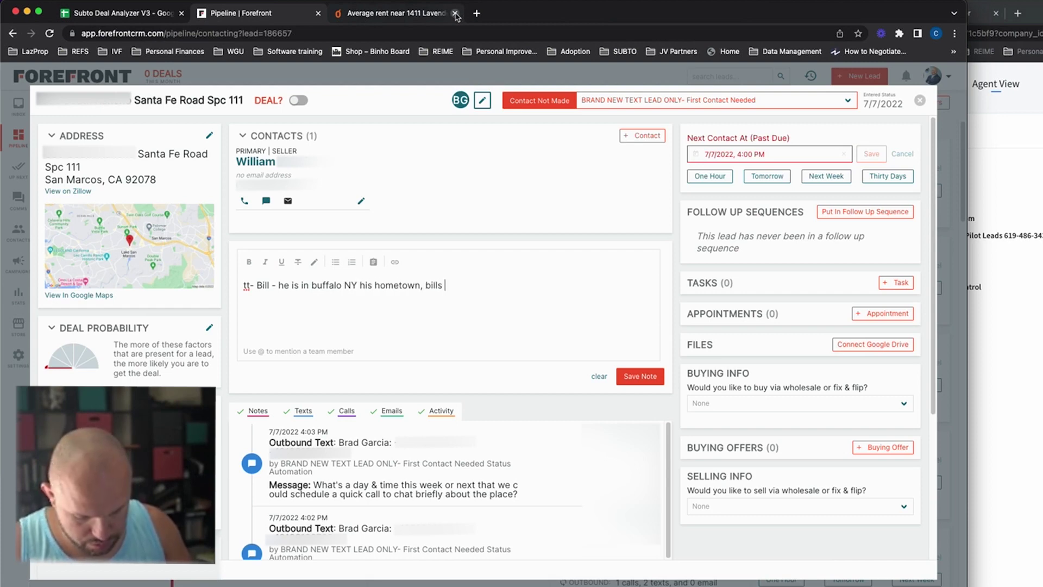
text(fan, sounds )
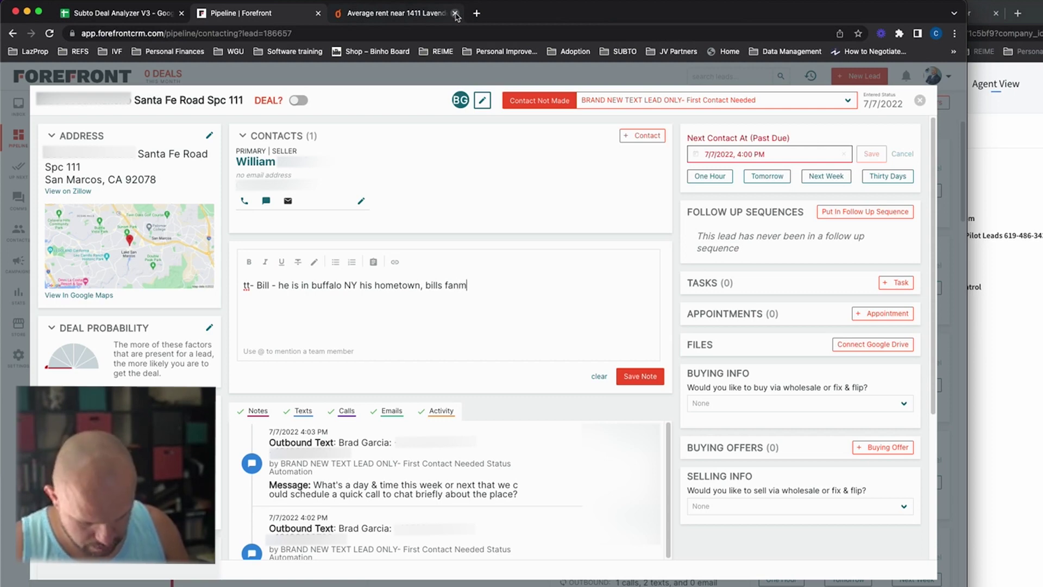
text(like an older)
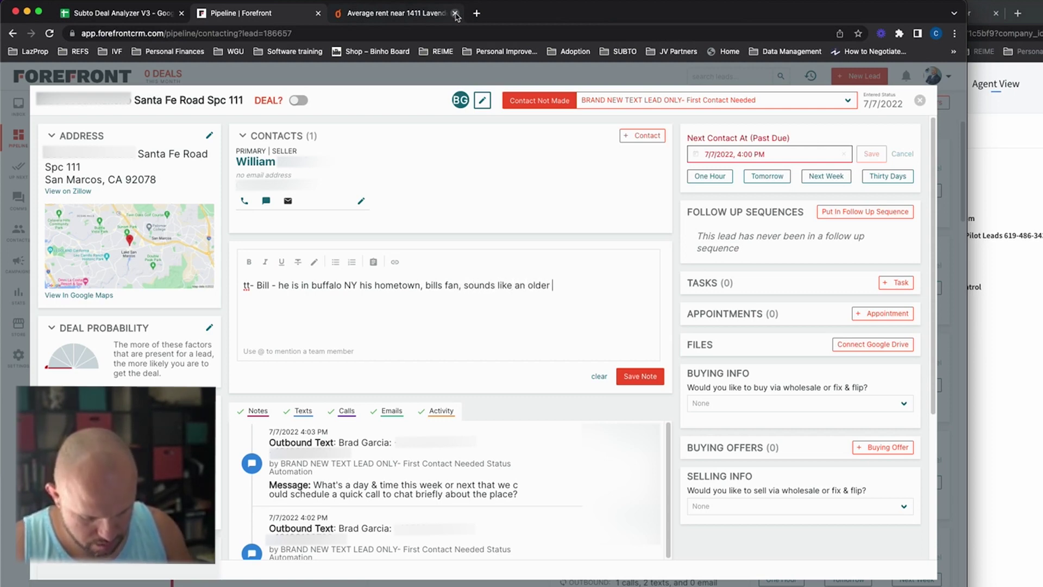
text( pleasant attitude)
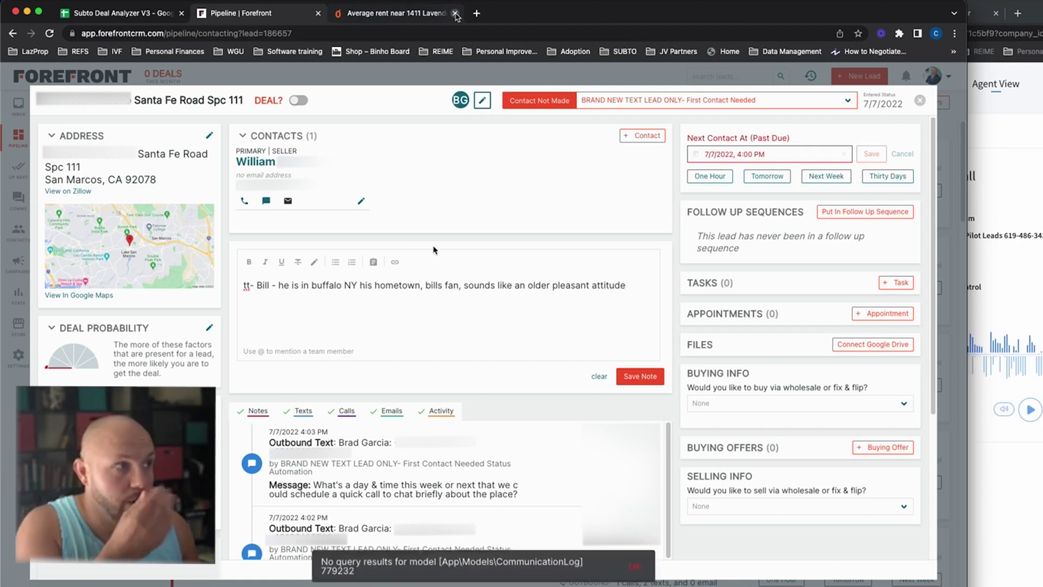
click(632, 563)
Step: Add lines 'could be interested in selling' and 'will be back maybe Monday f/u late next w'
click(236, 319)
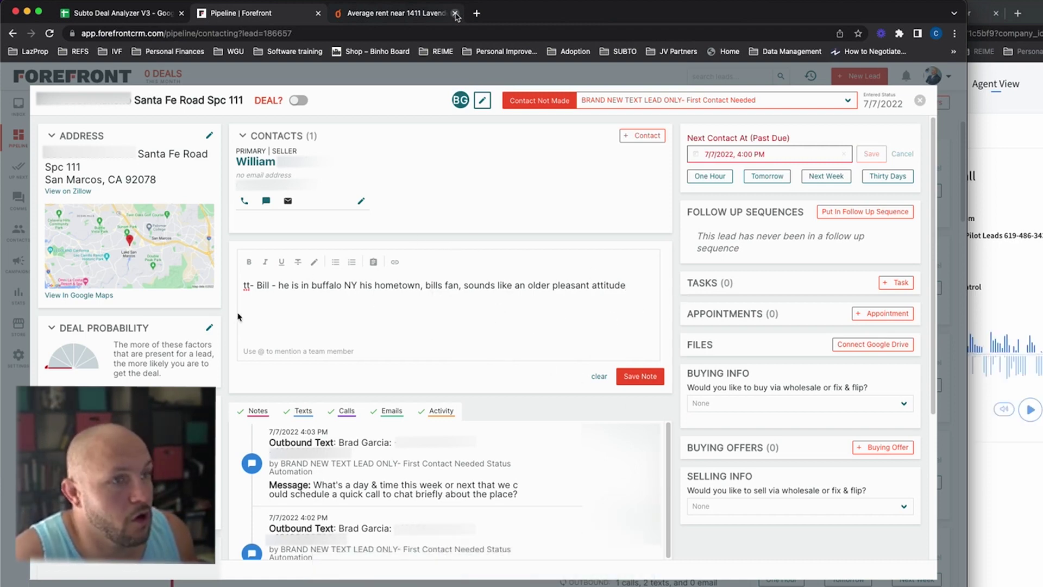
text(could be in)
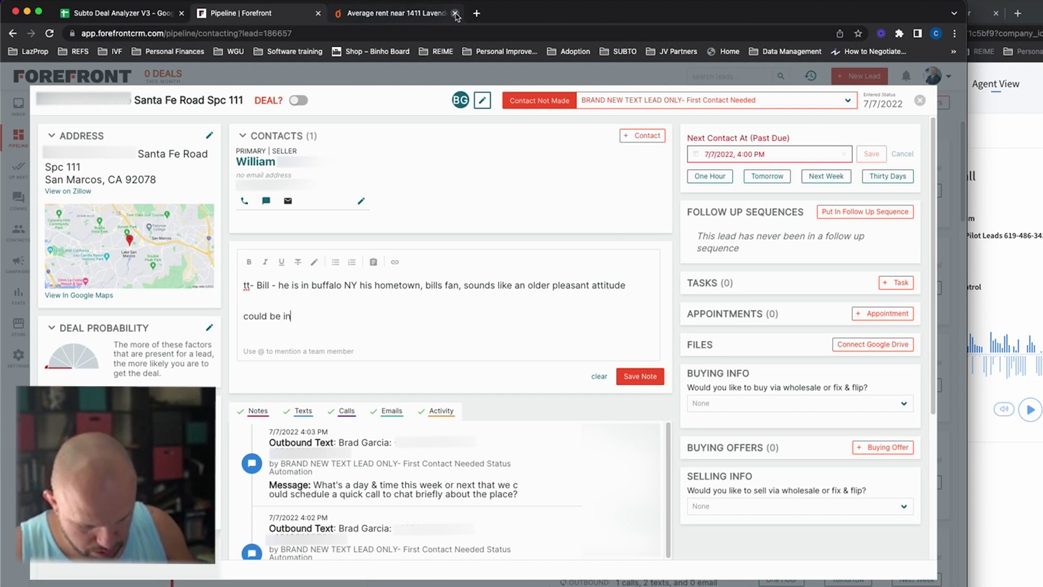
text(terested in selling)
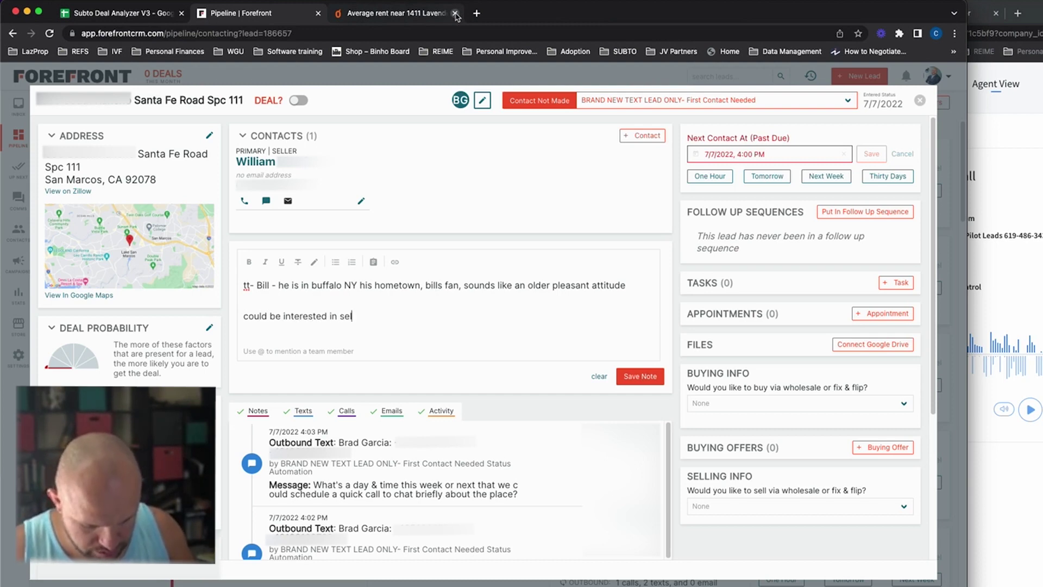
key(Return)
text(w)
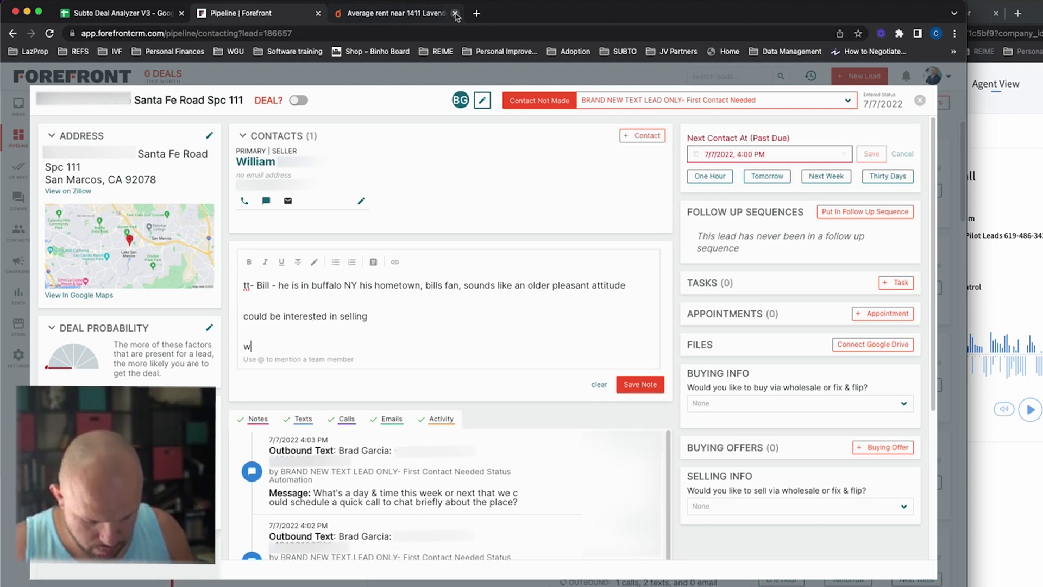
text(ill be b)
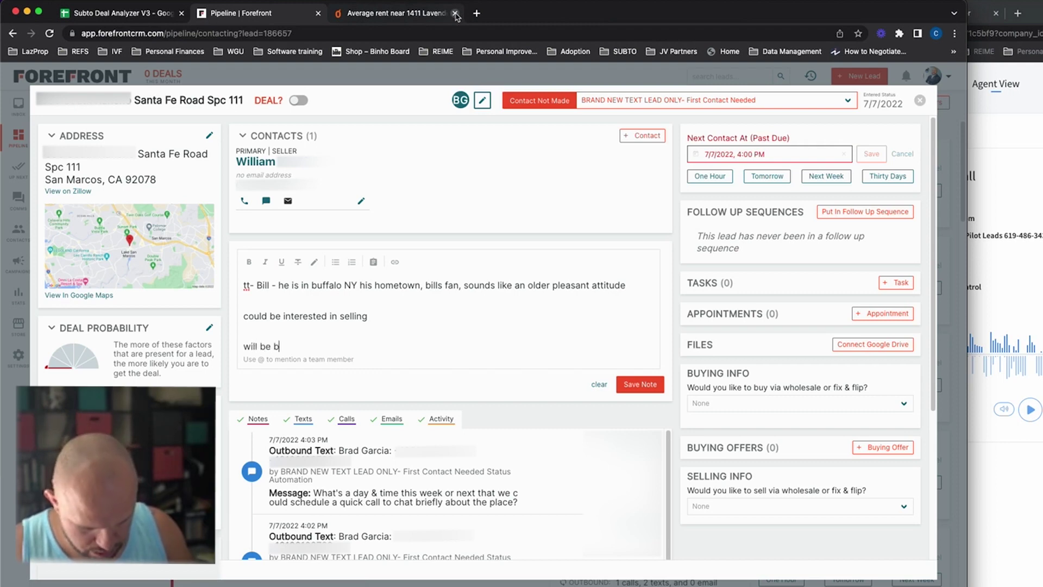
text(ack ma)
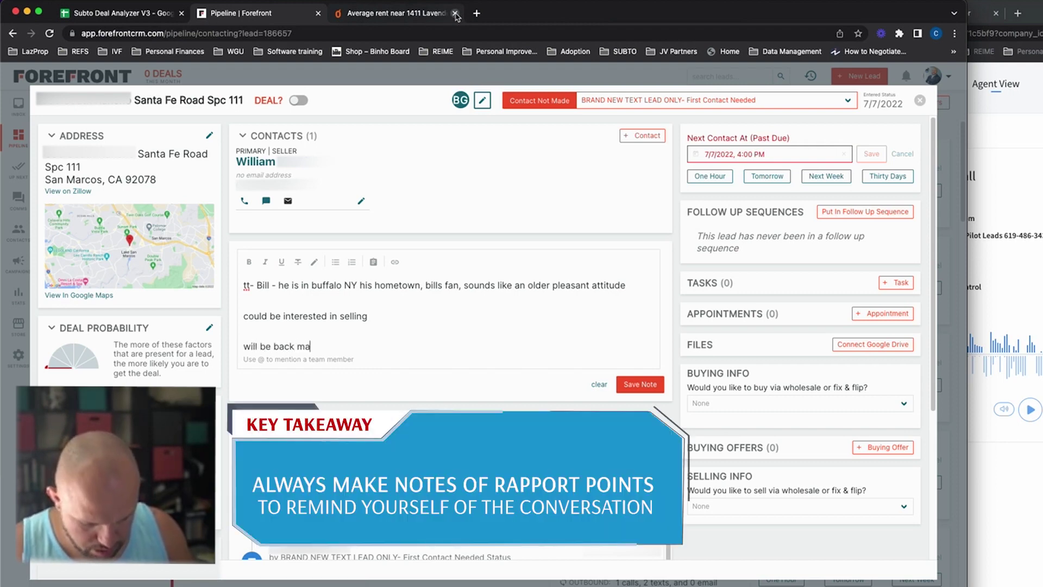
text(ybe Monday )
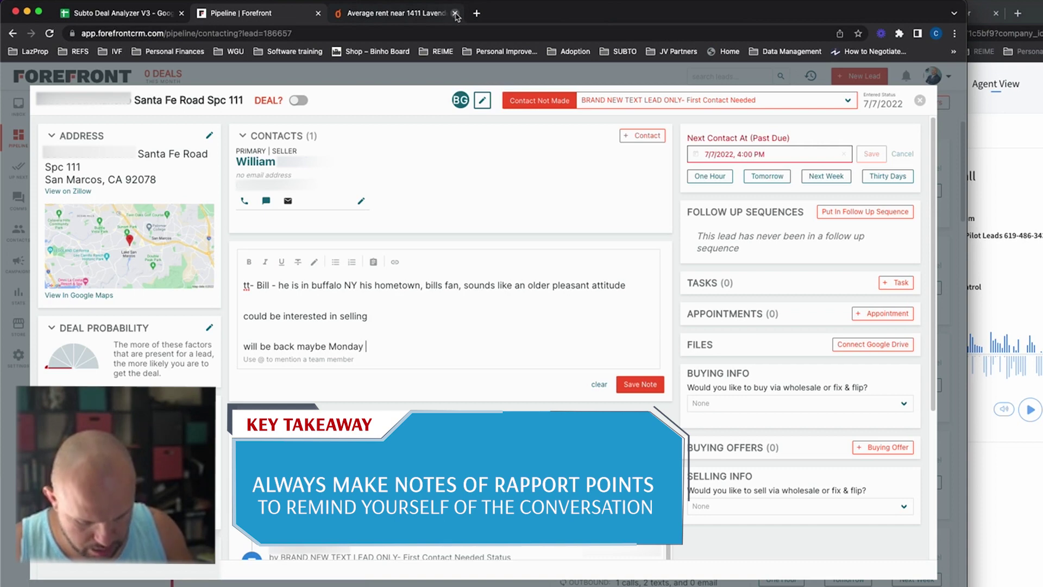
text(f/)
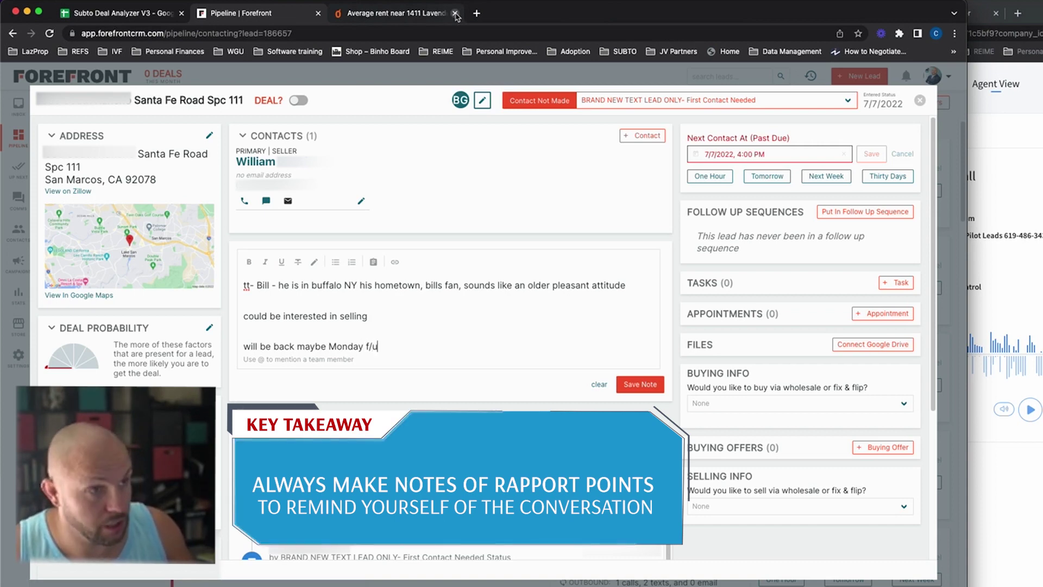
text(u n)
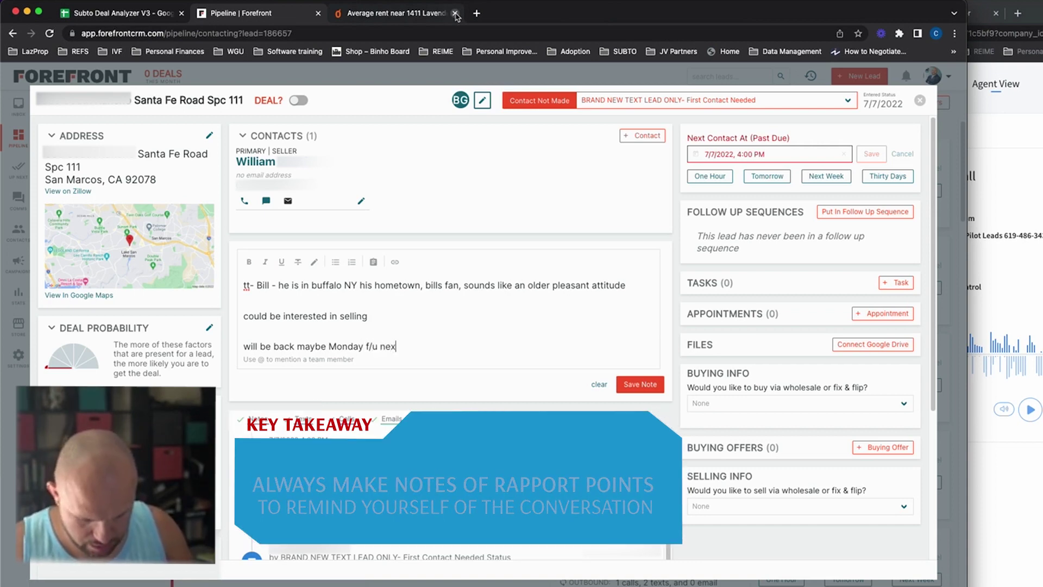
key(BackSpace)
text(late next week)
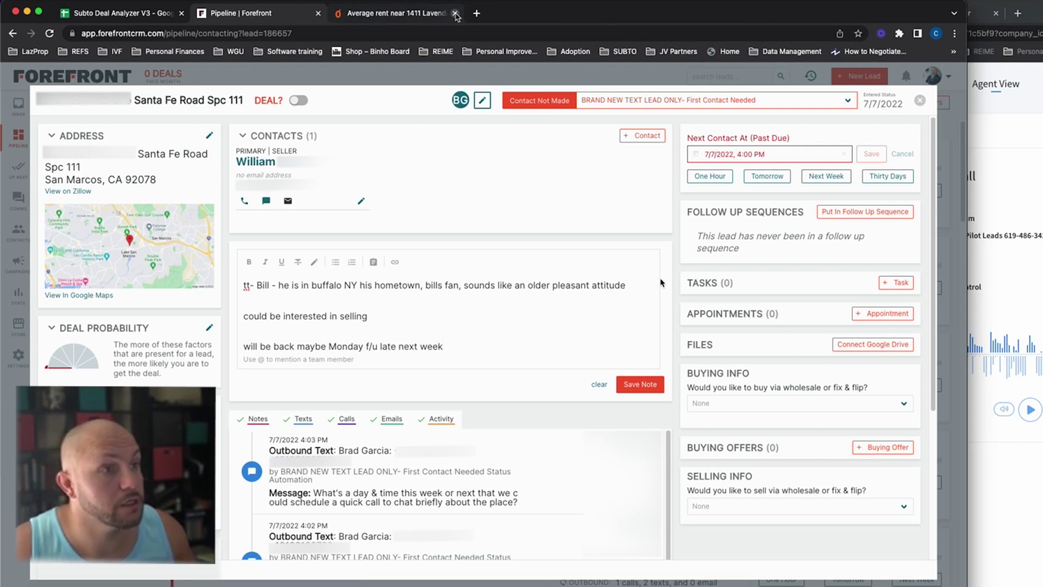
Step: Save the note and create a 'Discovery call' task due 8/11/2022 2:00 PM, assigned to a teammate
click(639, 384)
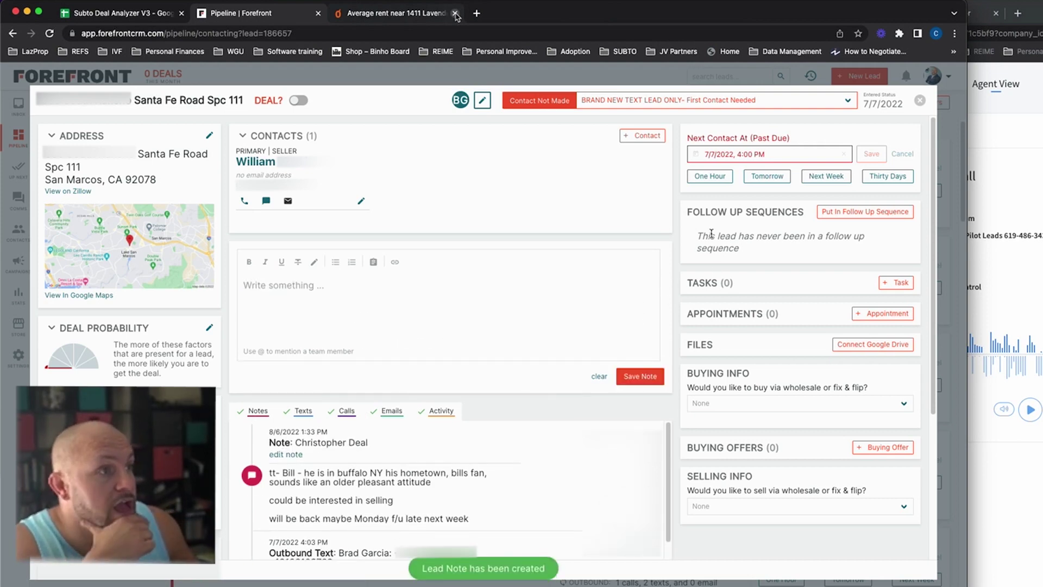
click(894, 284)
text(Discovery call)
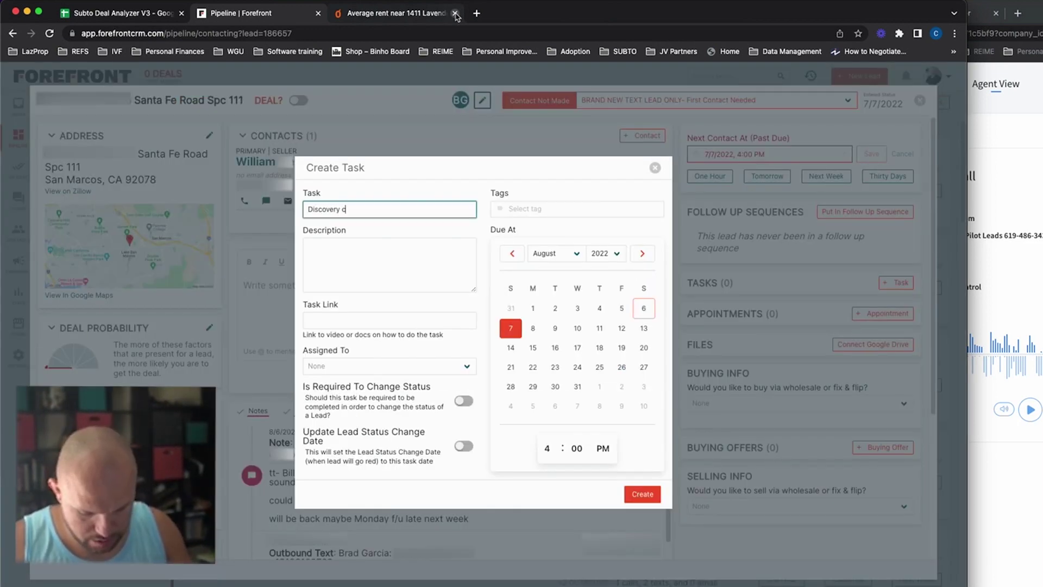
click(599, 328)
click(353, 366)
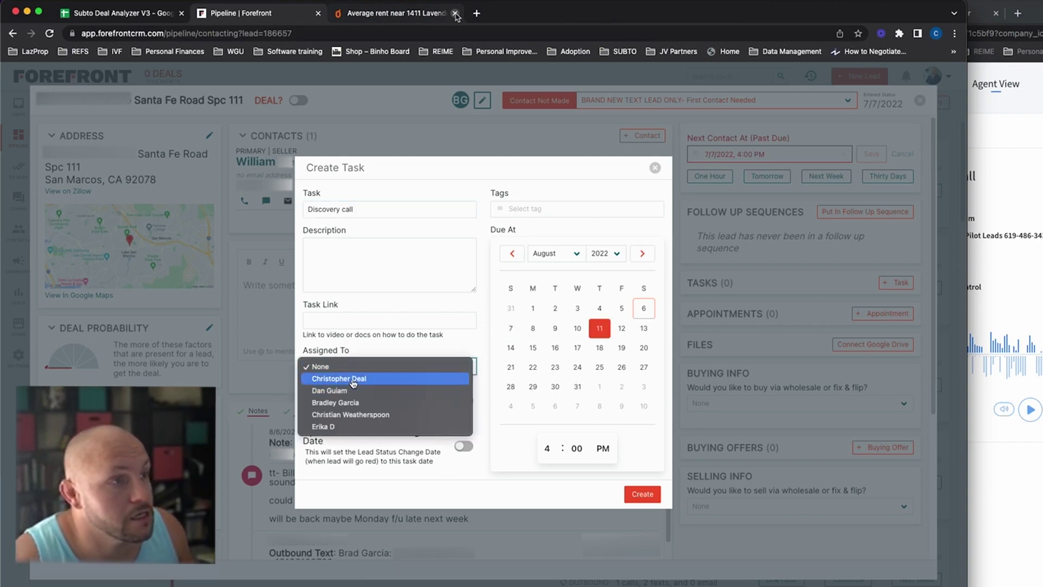
click(344, 379)
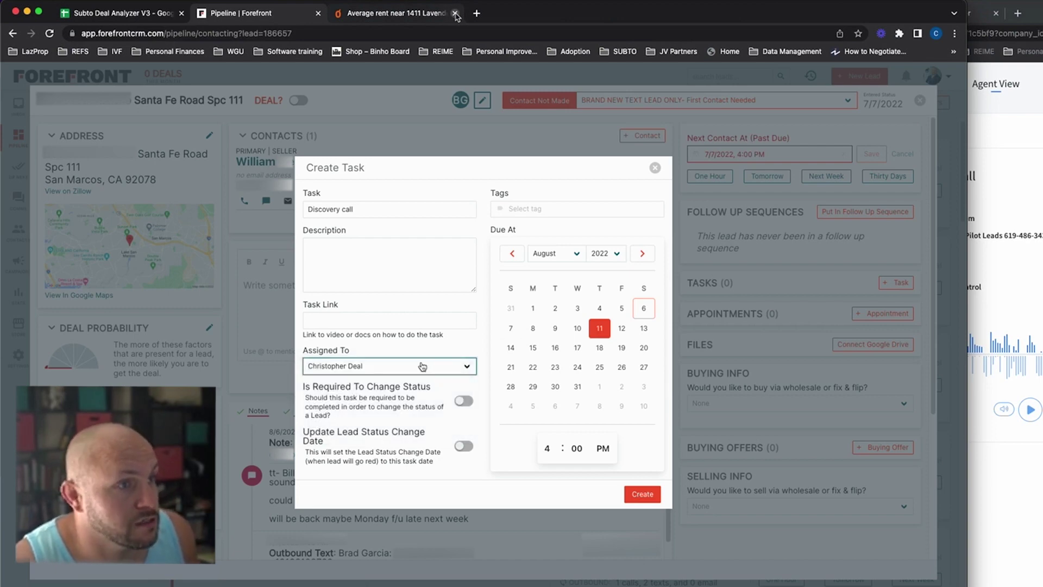
click(464, 446)
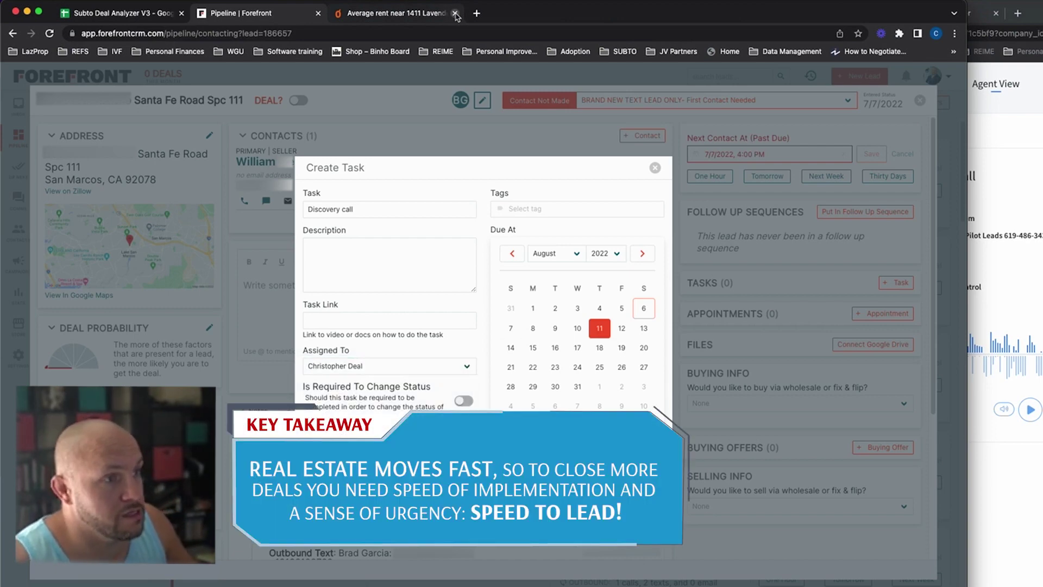
click(547, 449)
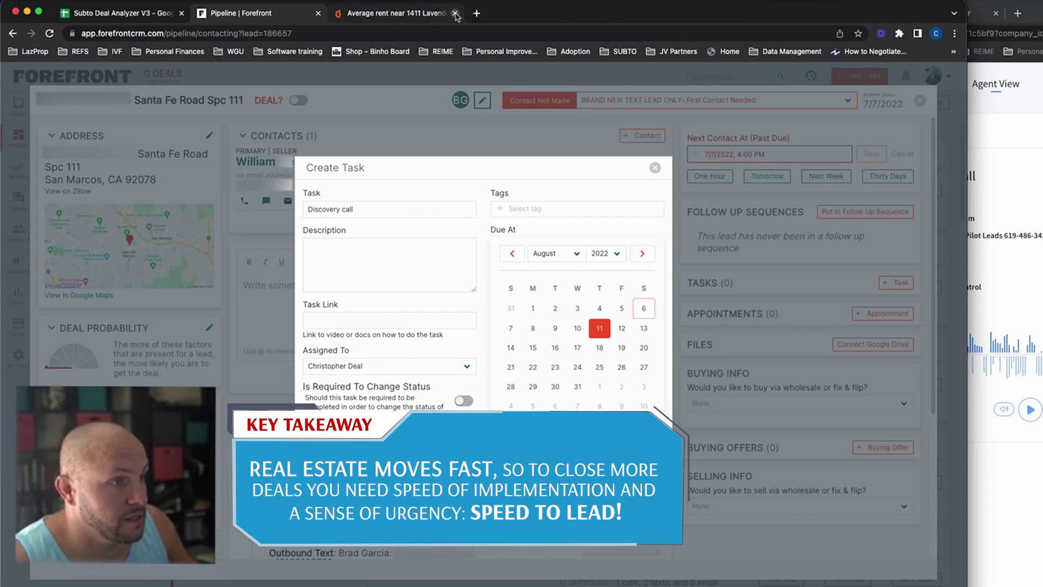
key(Return)
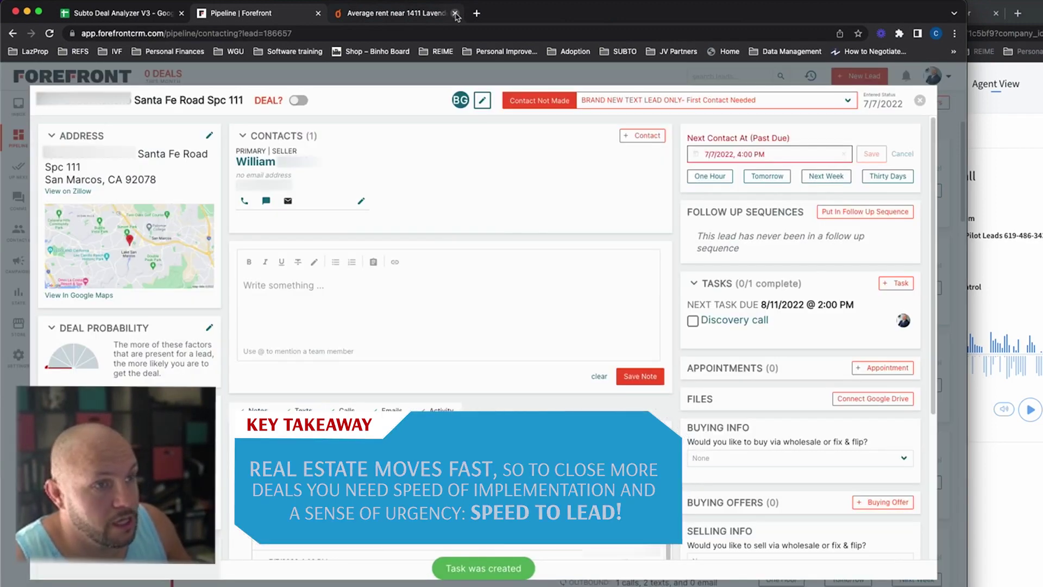
Step: Edit the saved call note to add a new line @-mentioning a teammate, and save it
click(286, 487)
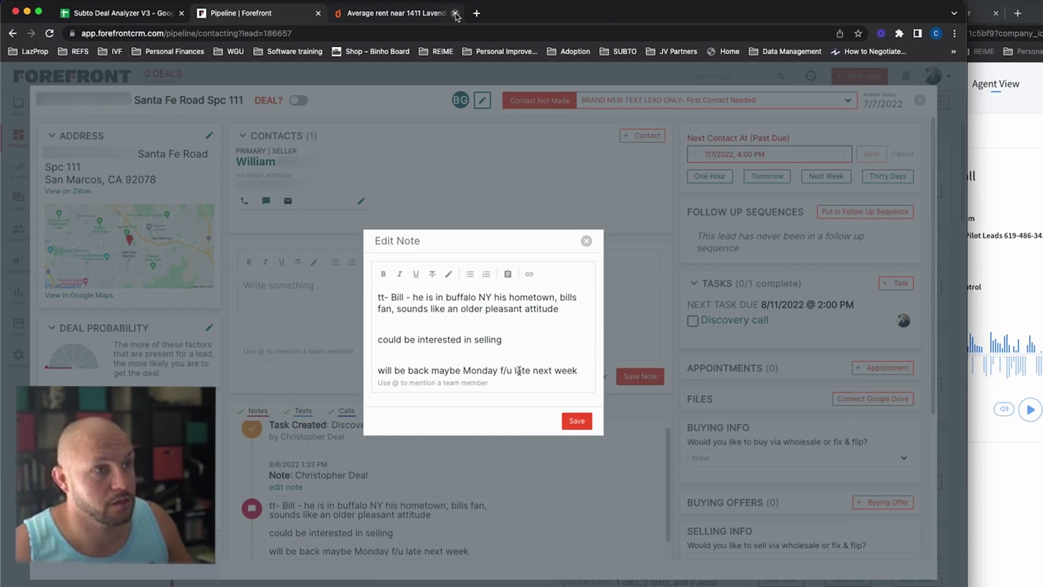
key(Return)
text(@bra)
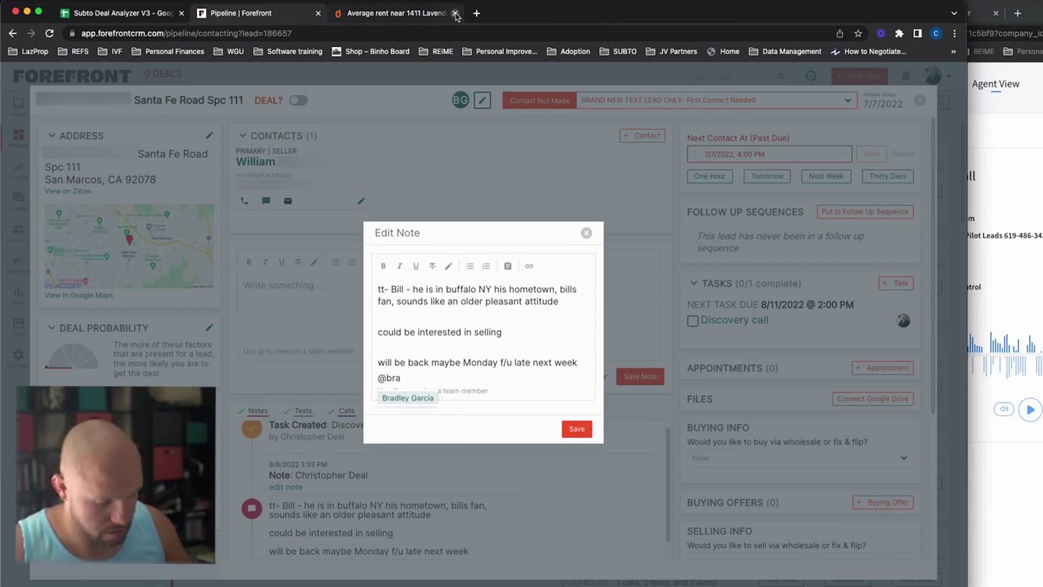
key(Return)
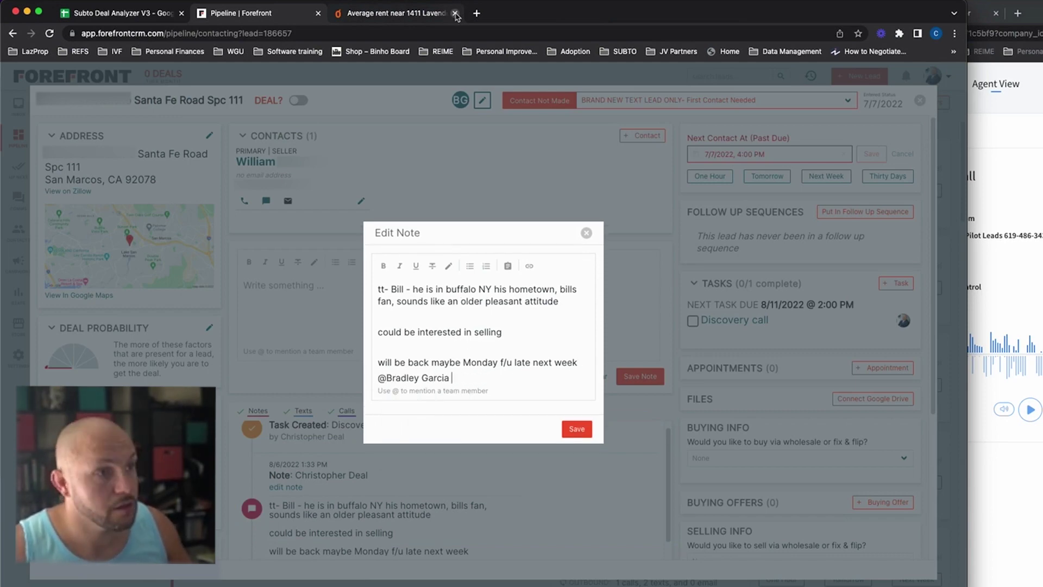
click(577, 428)
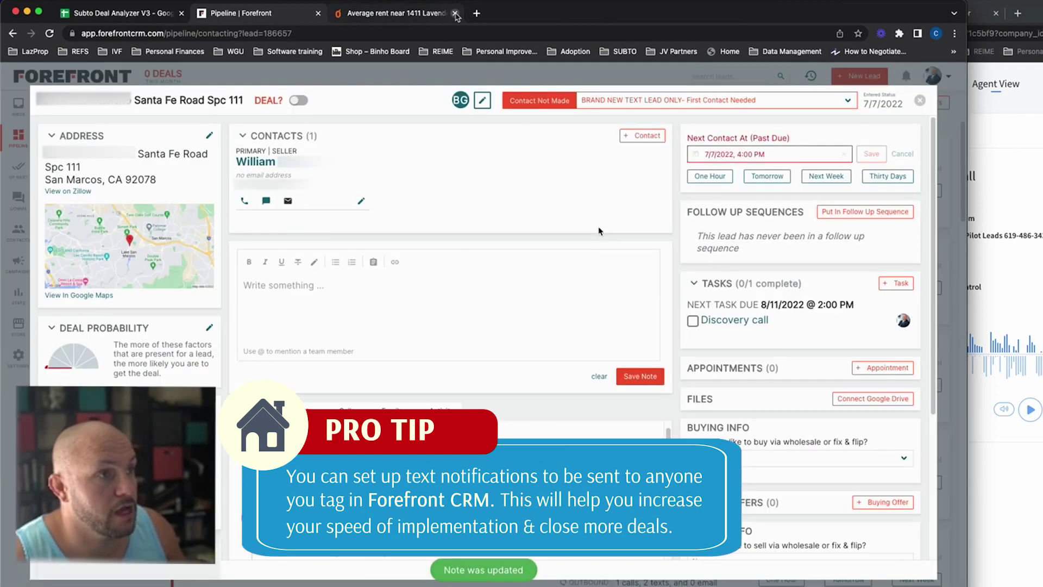
Step: Add a teammate to the lead and set Next Contact to 7/14/2022 at 2:00 PM
click(485, 105)
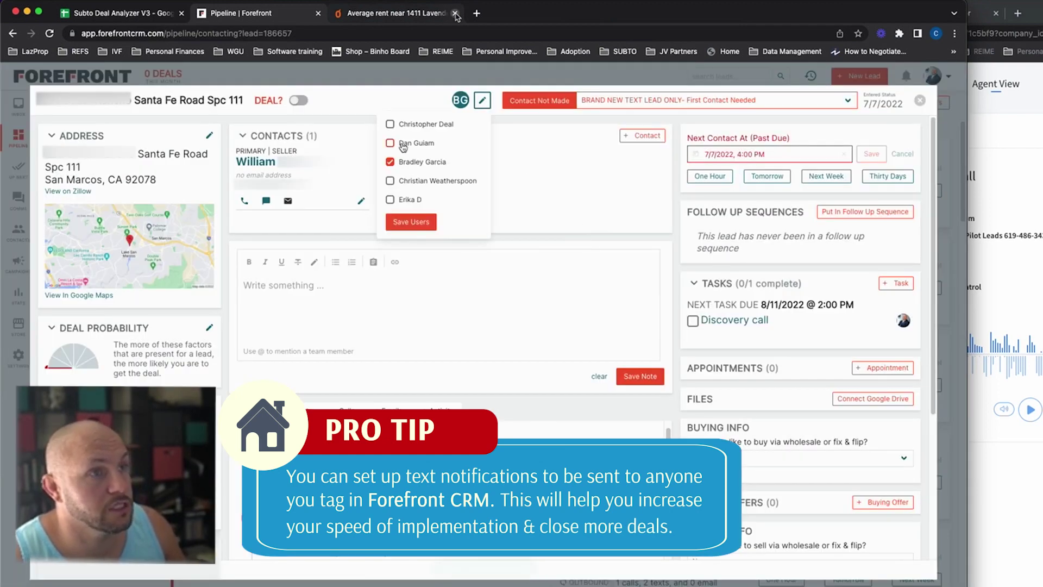
click(390, 124)
click(419, 227)
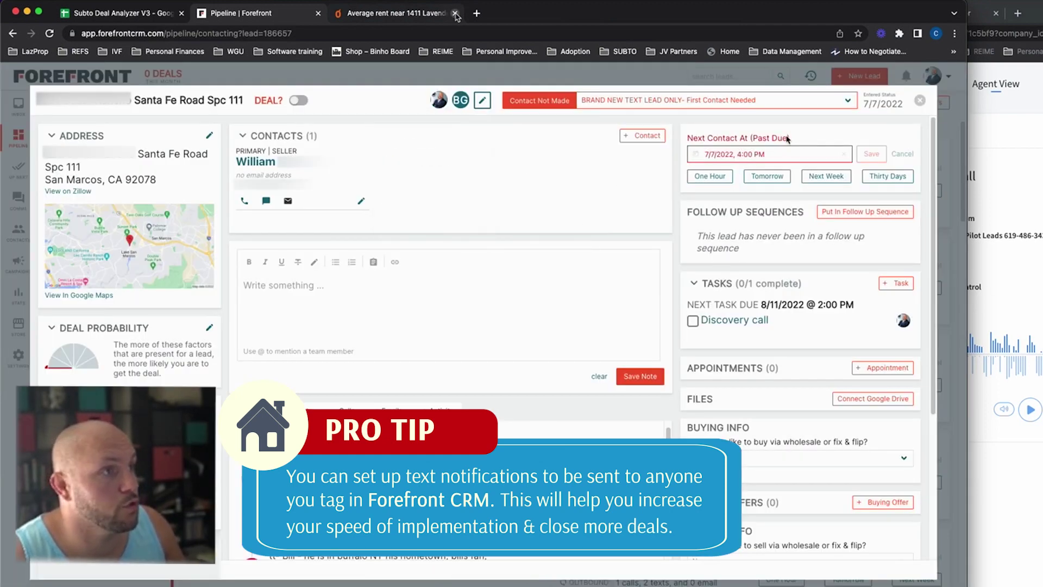
click(760, 155)
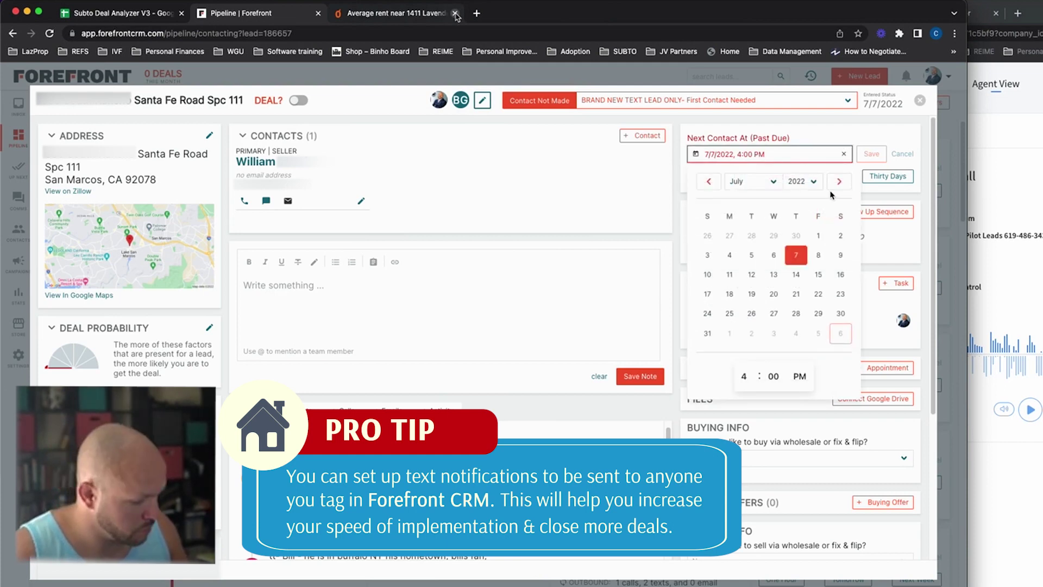
click(796, 275)
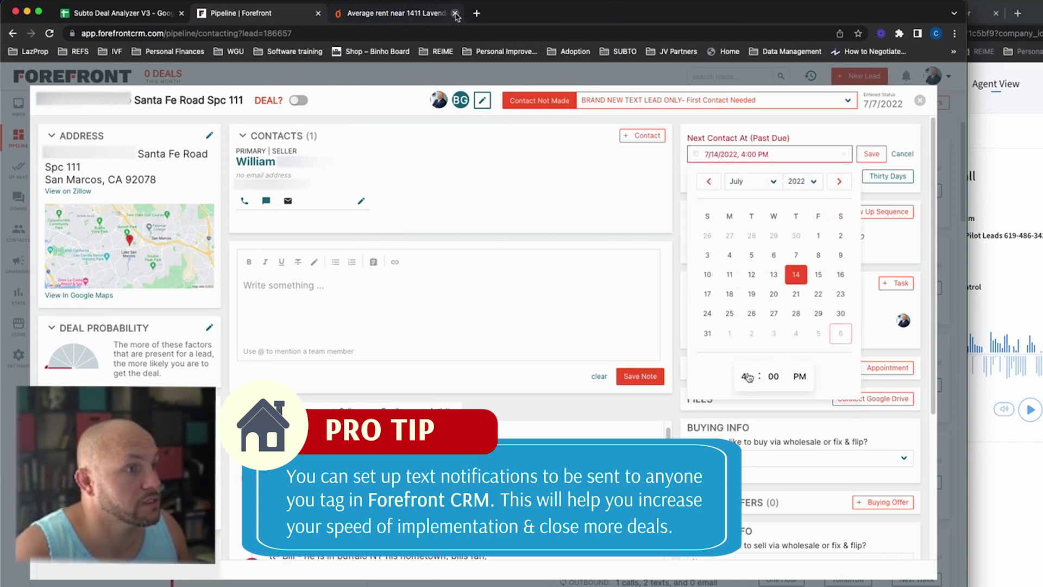
click(746, 376)
click(747, 348)
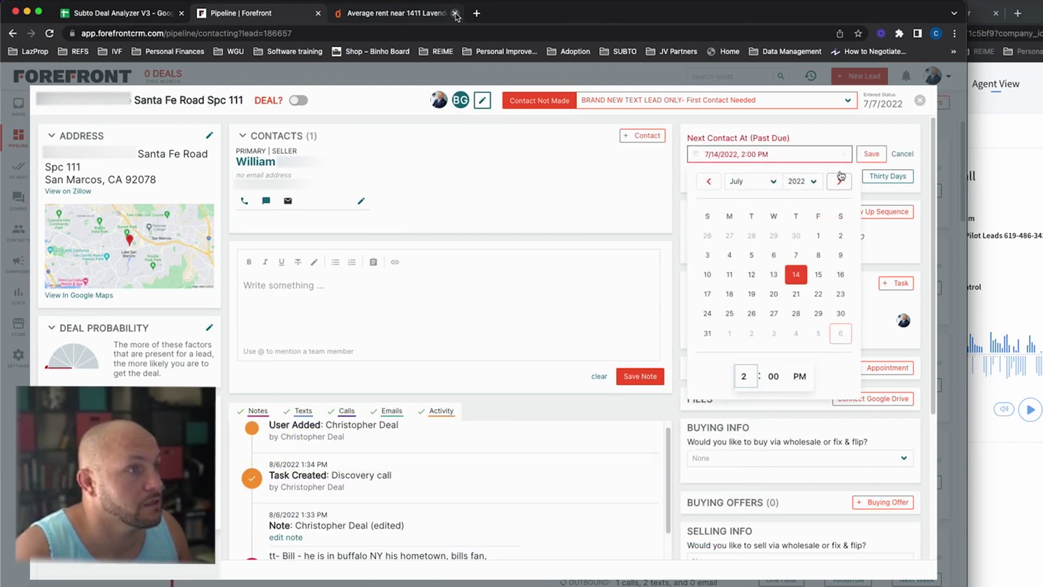
click(872, 154)
Step: Set status to 2nd Contact Attempt, complete the Discovery call task, remove the extra teammate, and close the lead
click(830, 102)
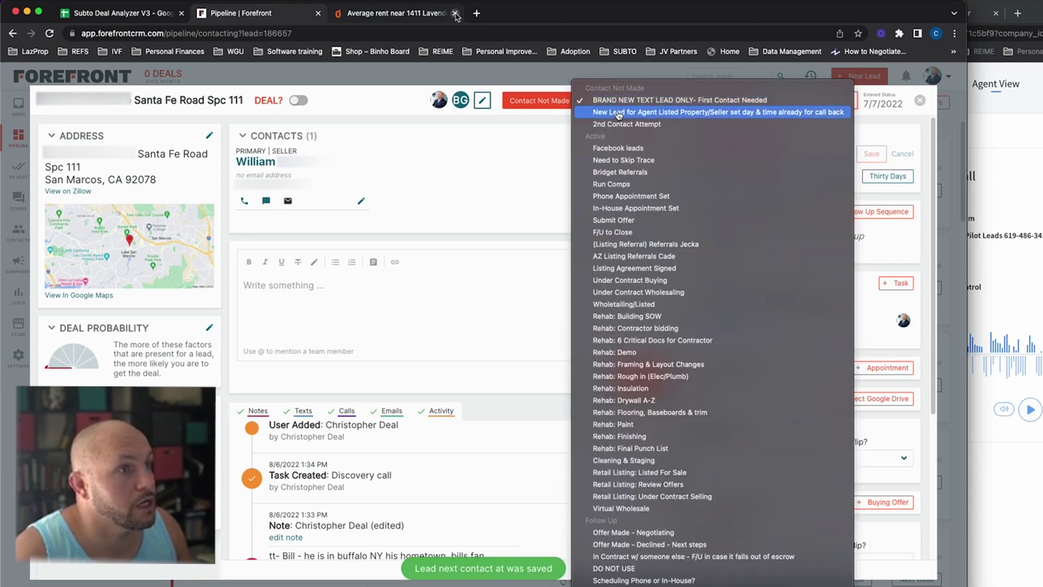
click(618, 125)
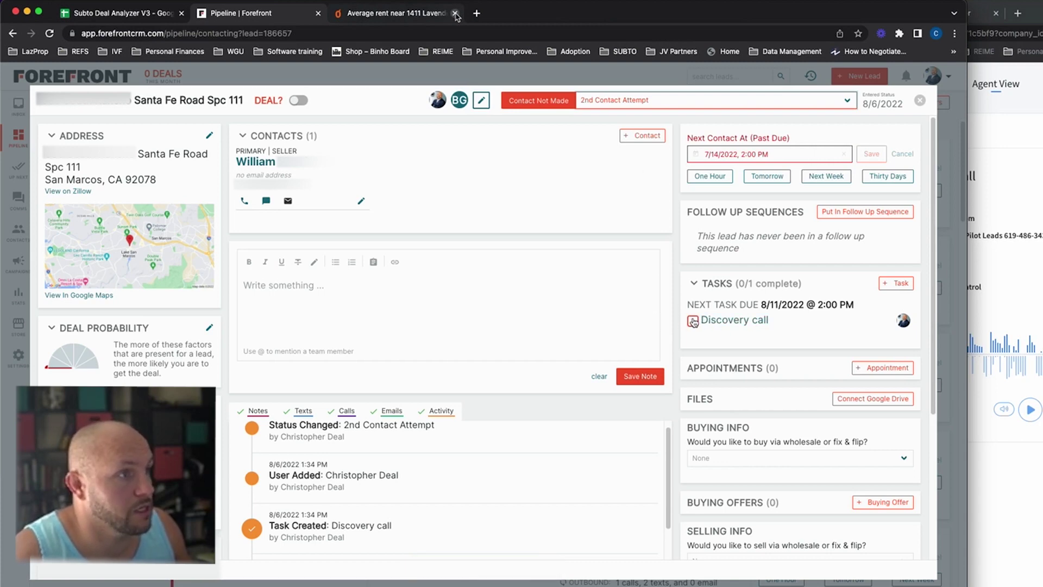
click(693, 321)
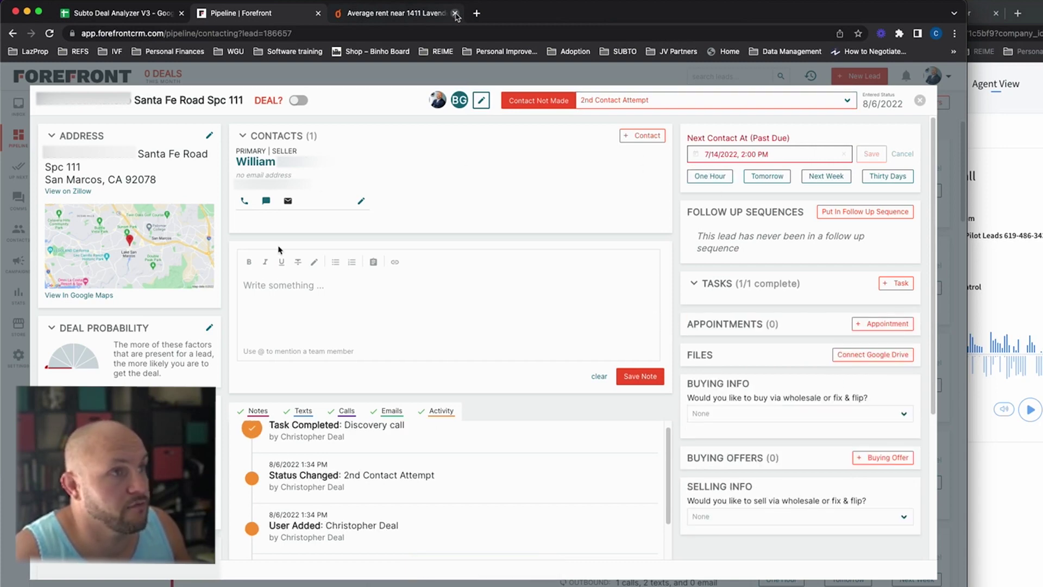
click(480, 99)
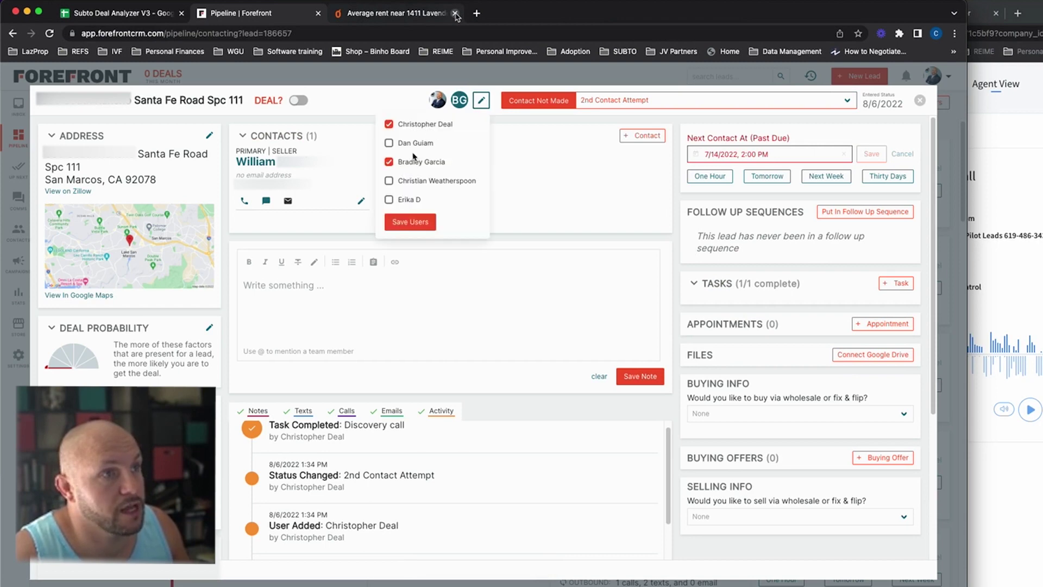
click(410, 221)
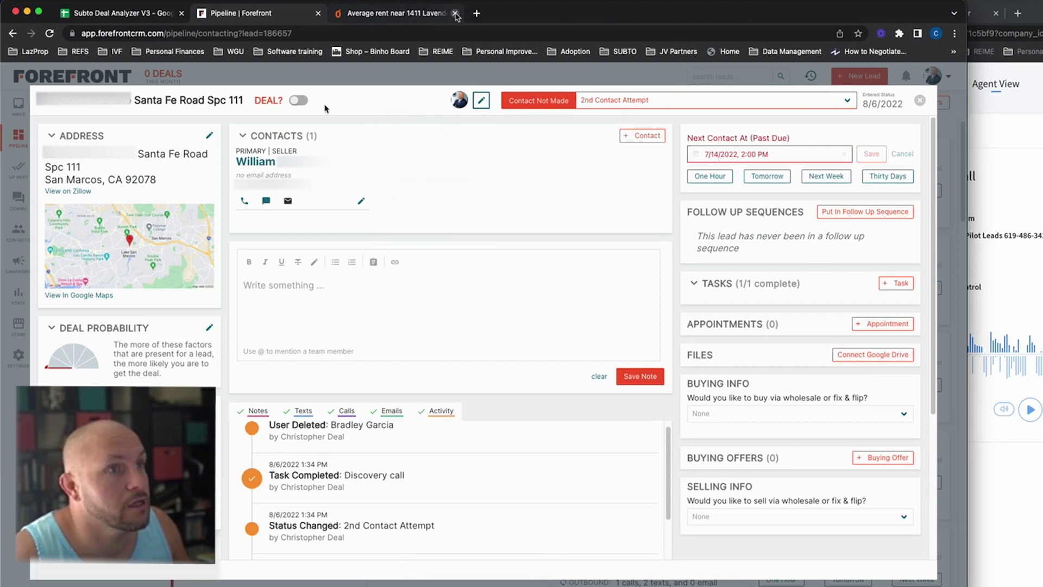
click(921, 103)
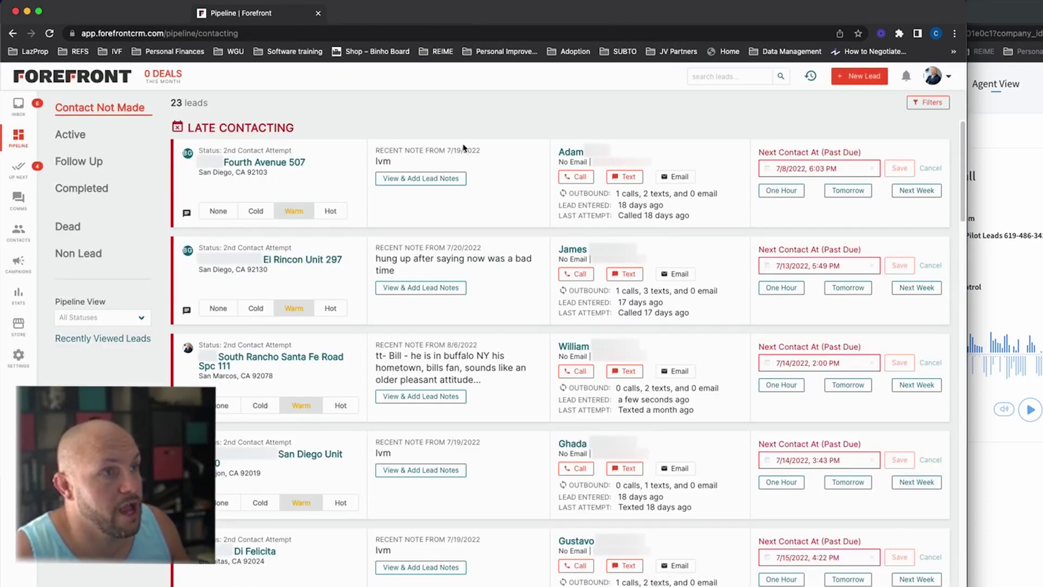
Step: Copy the top late-contacting lead's phone number and place the call via CallRail's Dialer
scroll(511, 244, down, 10)
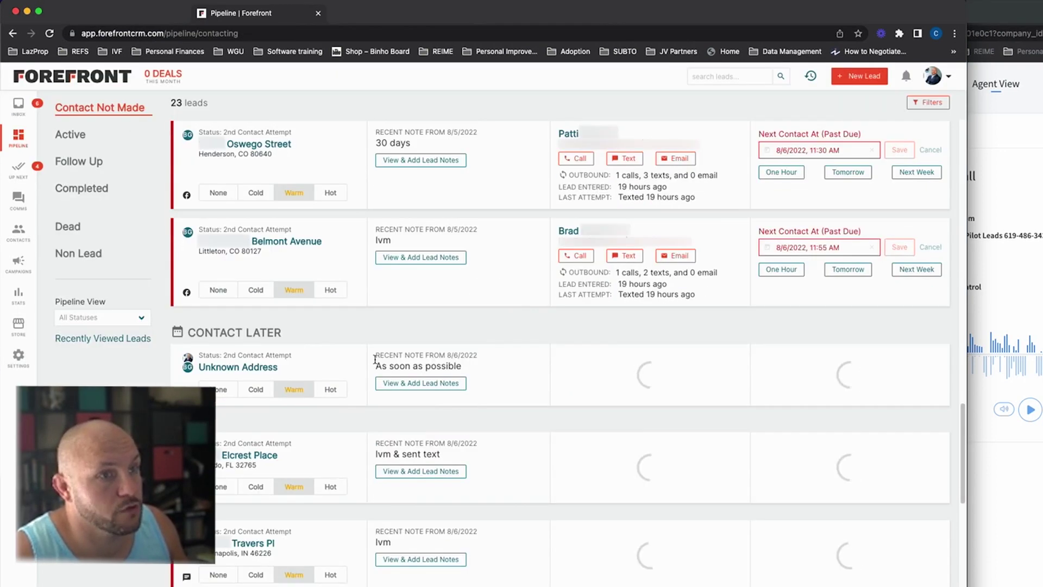
scroll(373, 361, down, 5)
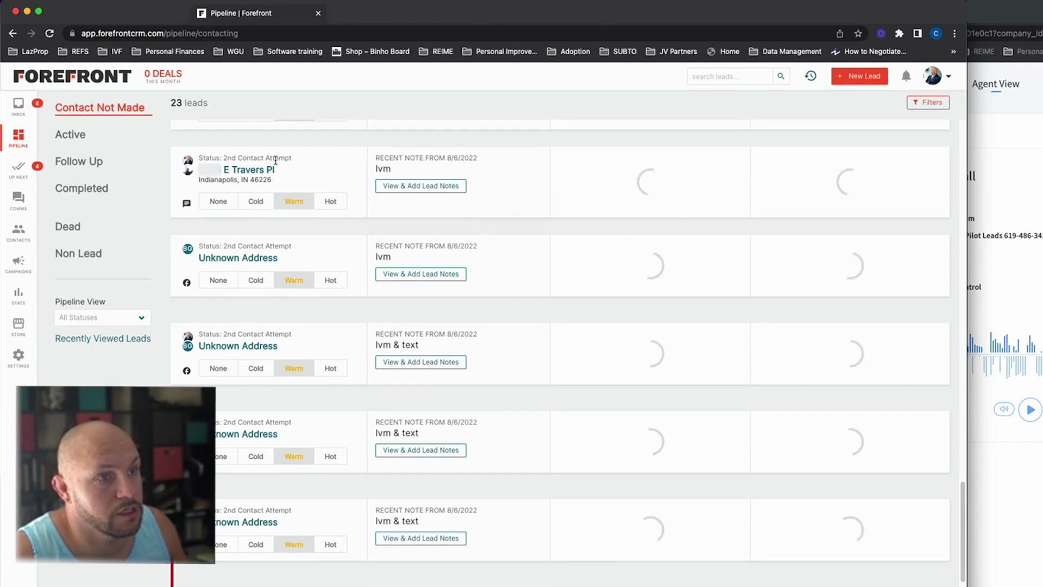
scroll(467, 369, down, 3)
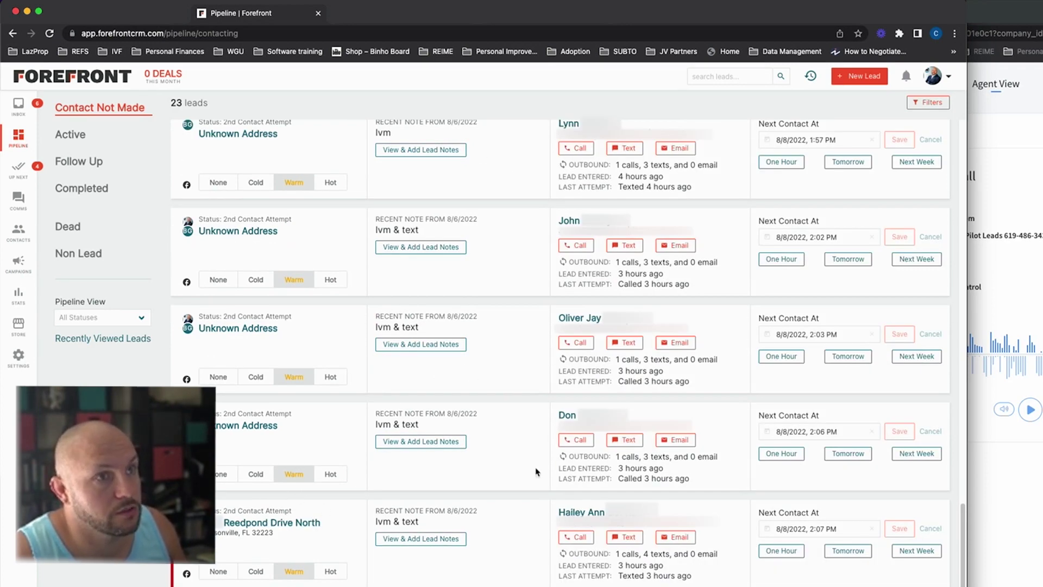
scroll(535, 471, up, 18)
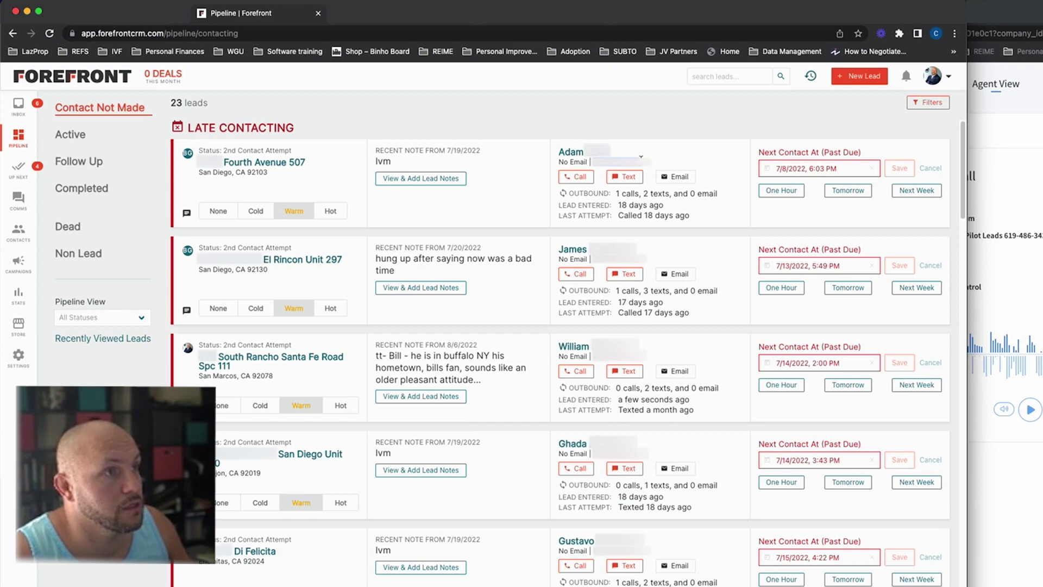
right_click(617, 164)
click(641, 188)
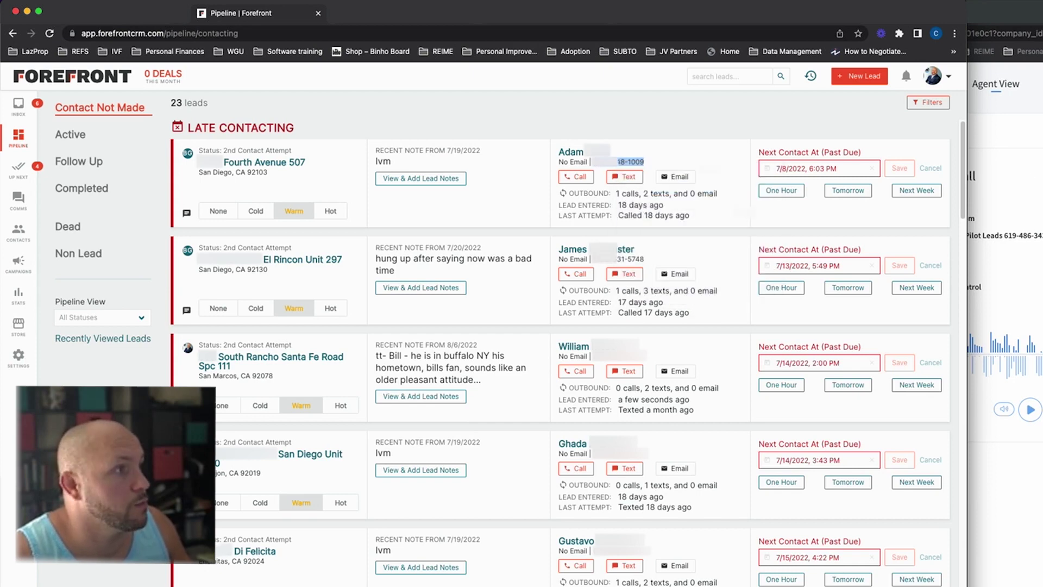
click(1030, 179)
click(375, 131)
click(604, 275)
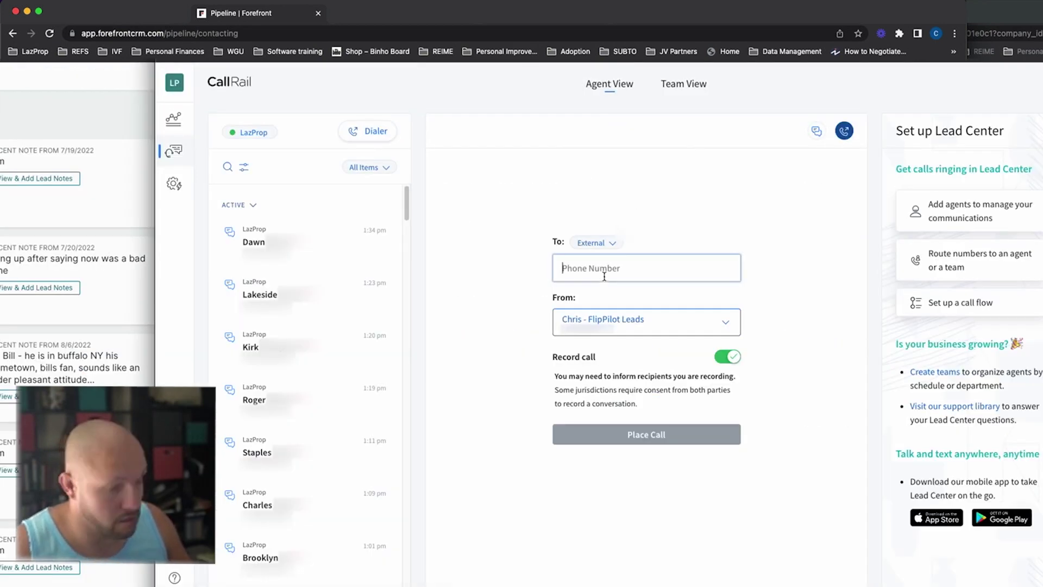
key(cmd+v)
click(643, 433)
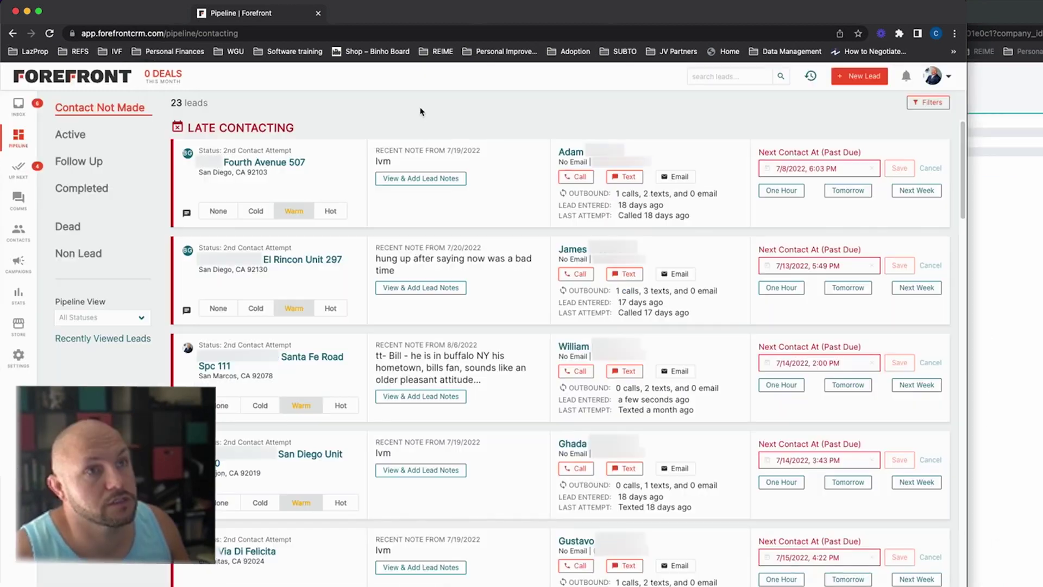
click(245, 162)
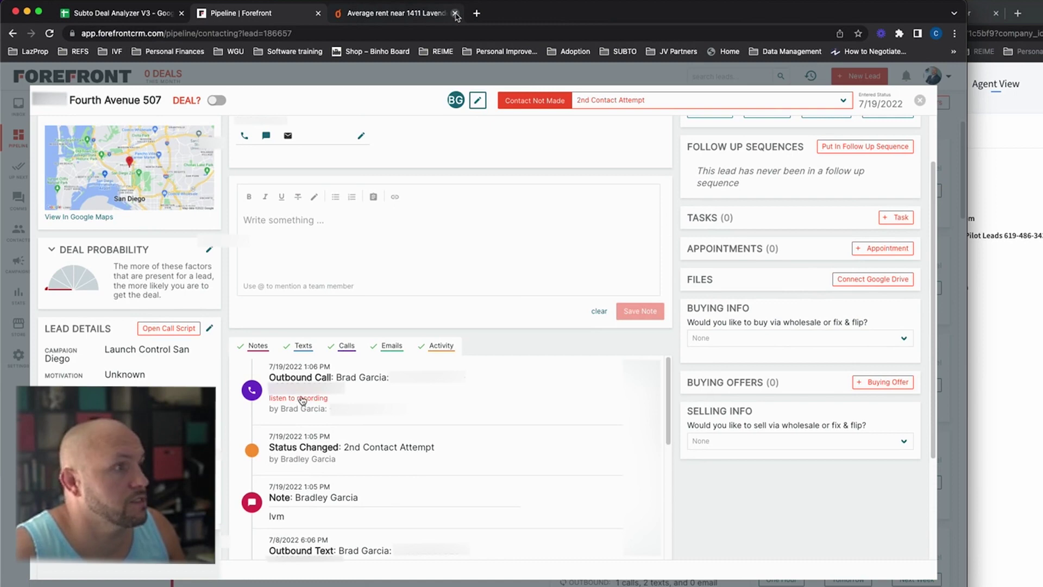
click(310, 399)
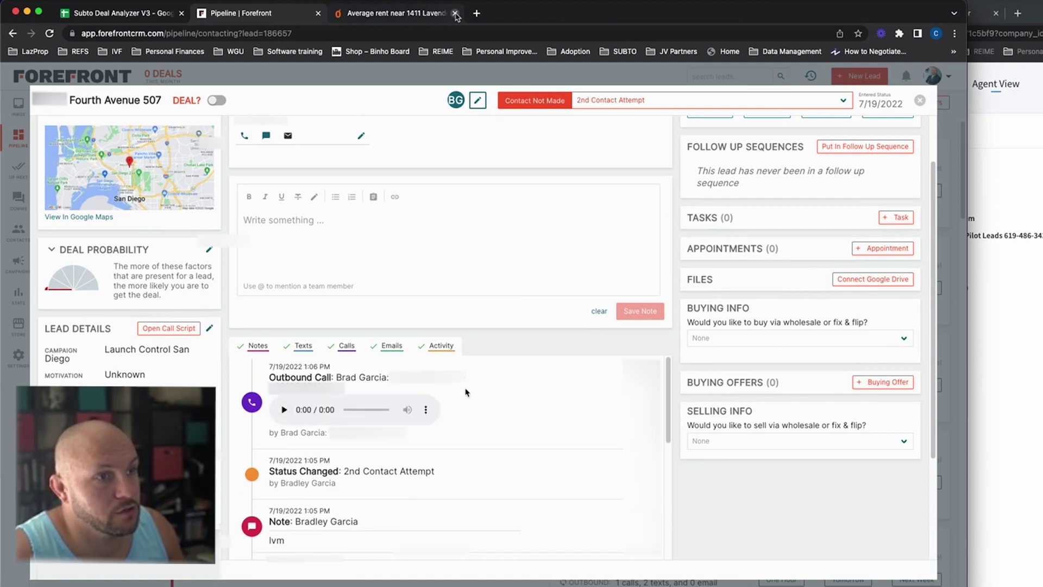
scroll(455, 301, up, 2)
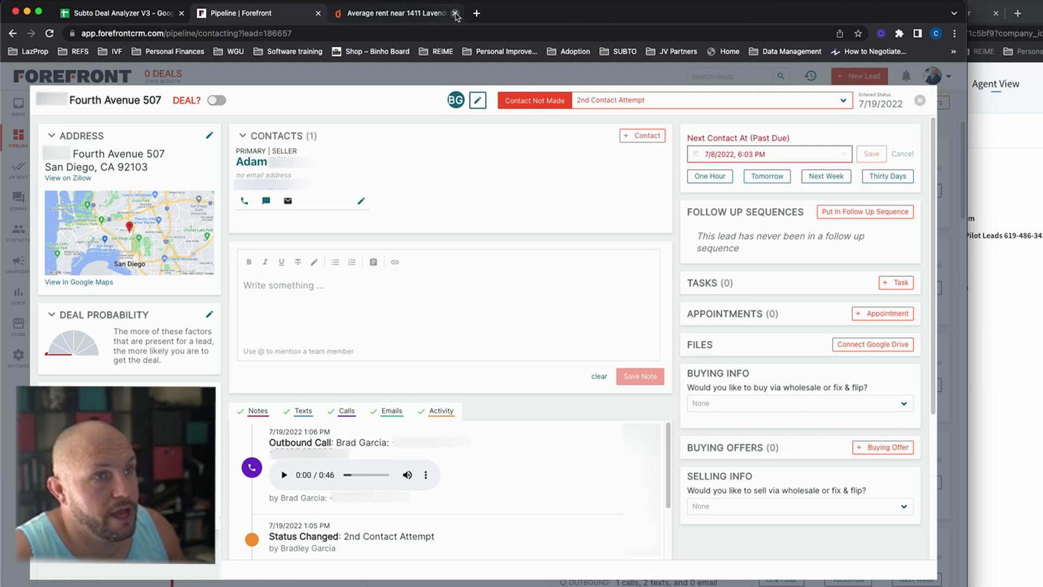
Step: Copy the seller's phone number and call it through CallRail's Dialer
right_click(260, 163)
click(291, 207)
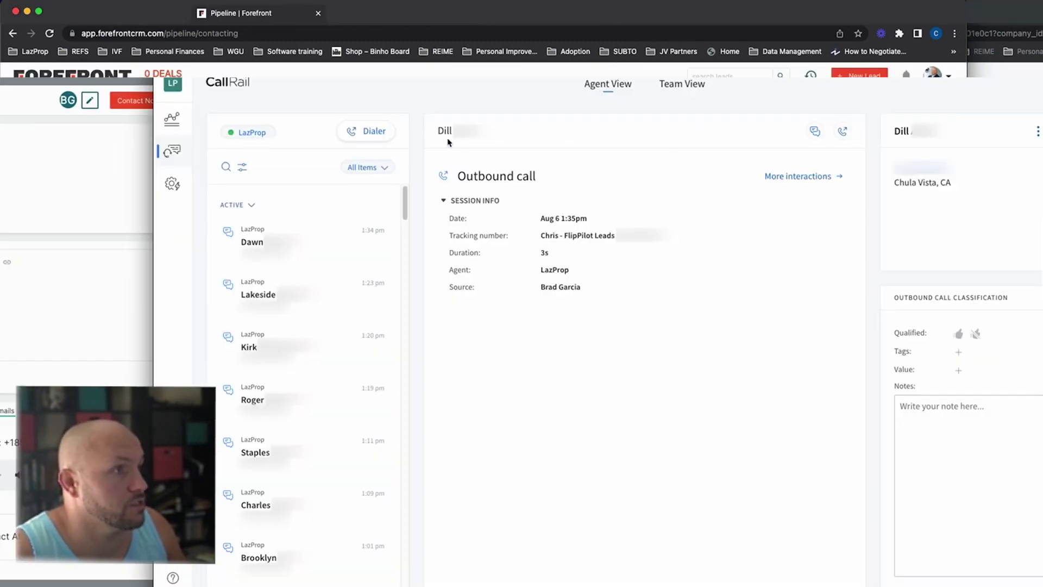
click(369, 131)
click(577, 268)
key(super+v)
click(659, 435)
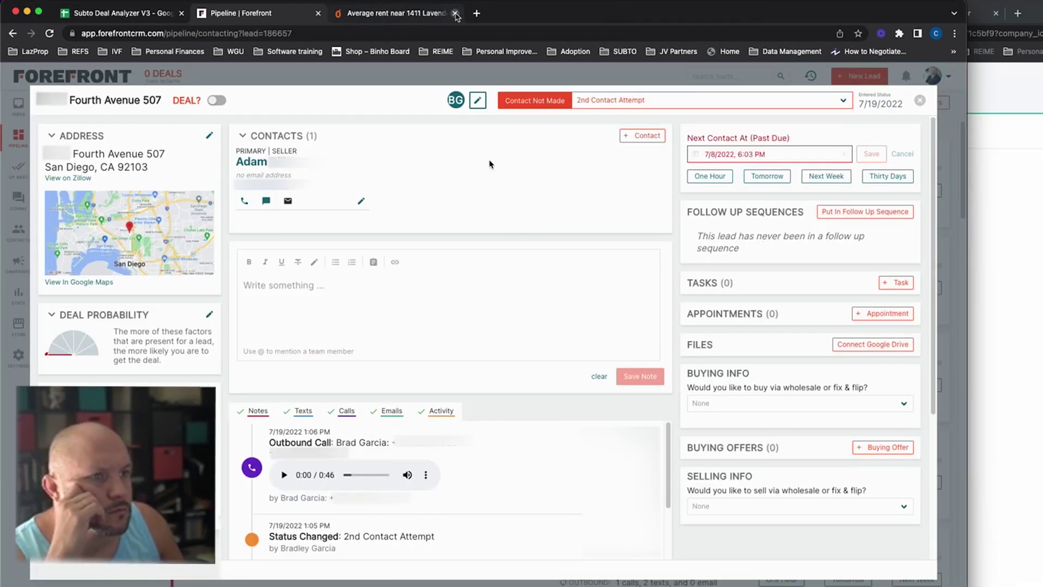
Step: Scroll through the lead's earlier notes and text history
scroll(342, 430, down, 10)
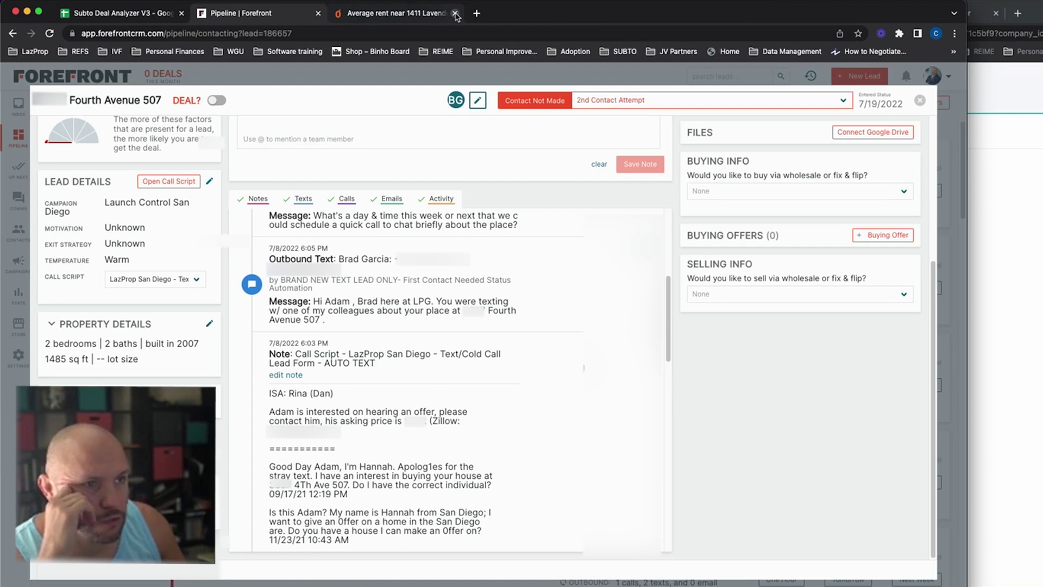
scroll(458, 388, down, 5)
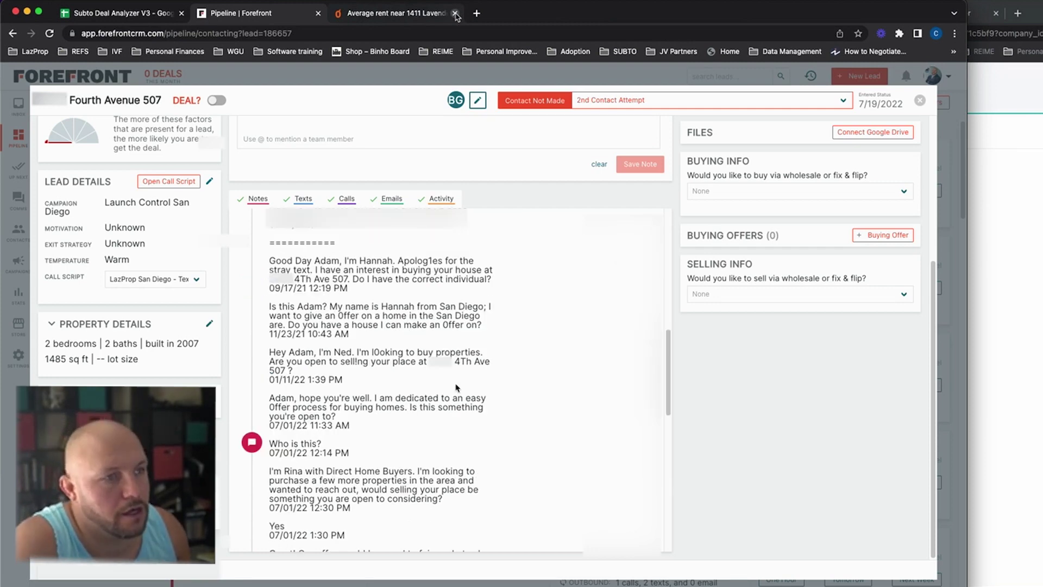
scroll(425, 381, up, 2)
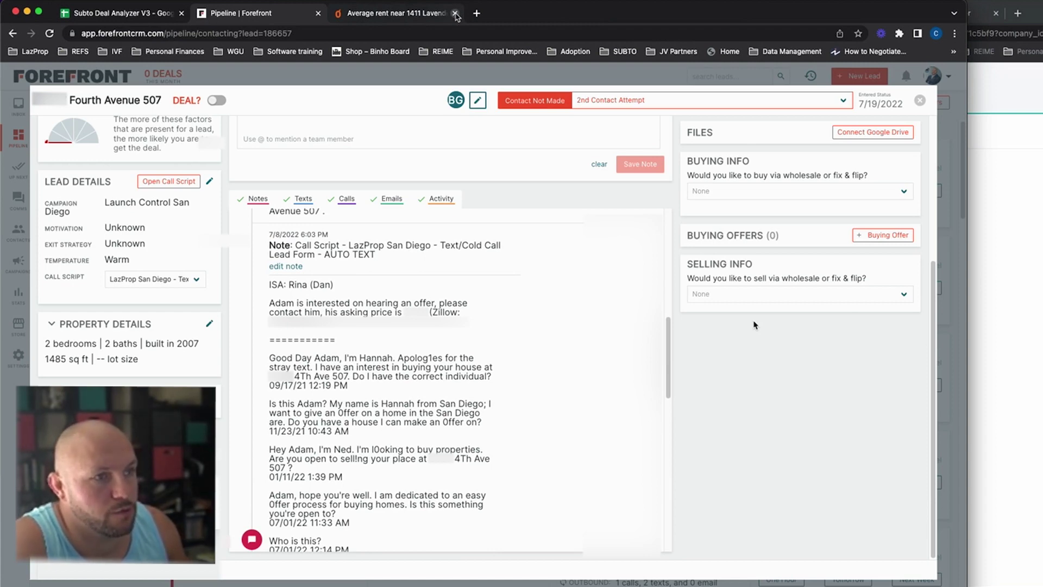
scroll(753, 325, up, 4)
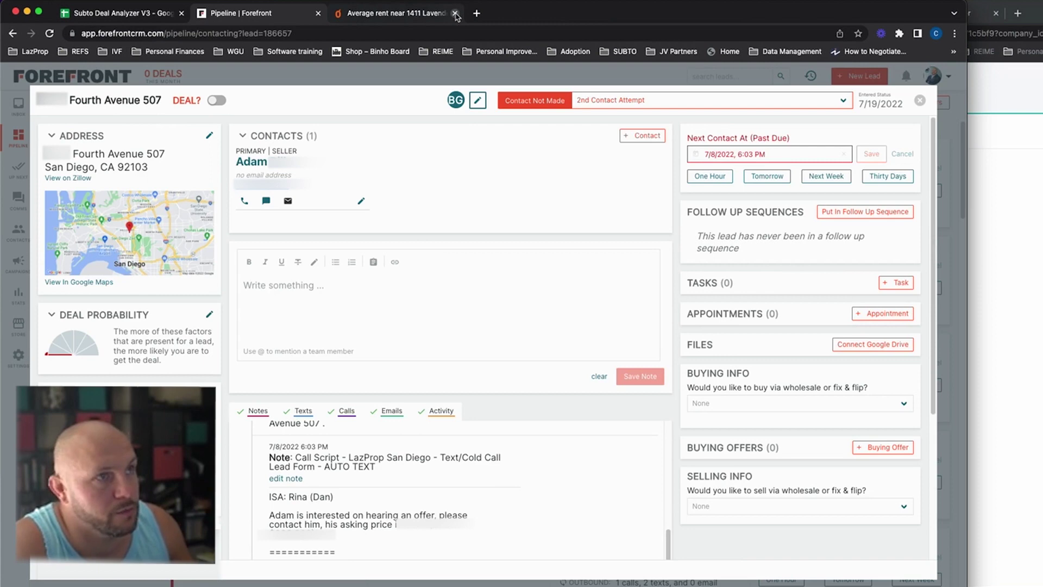
click(391, 13)
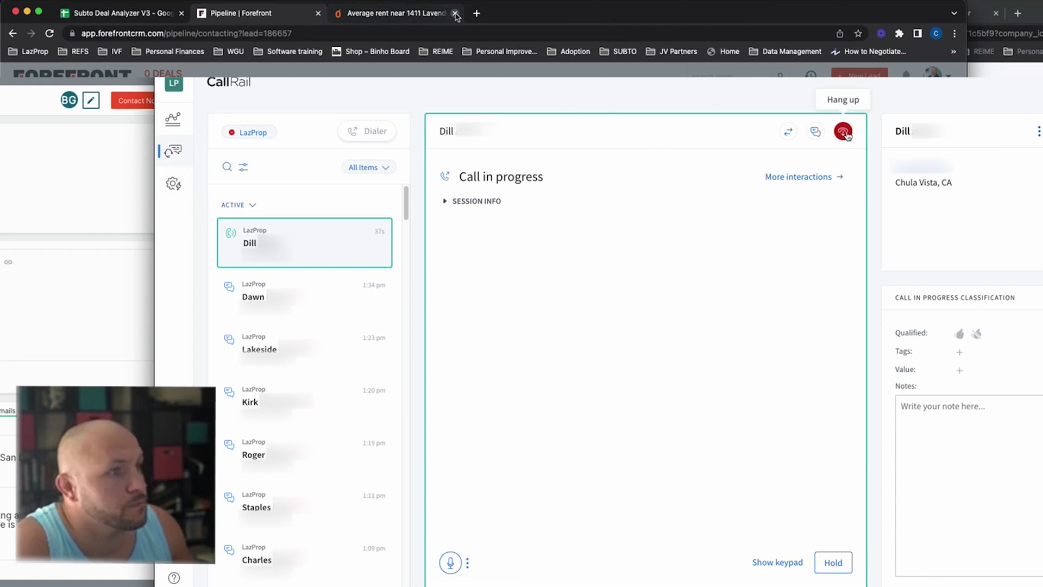
click(844, 132)
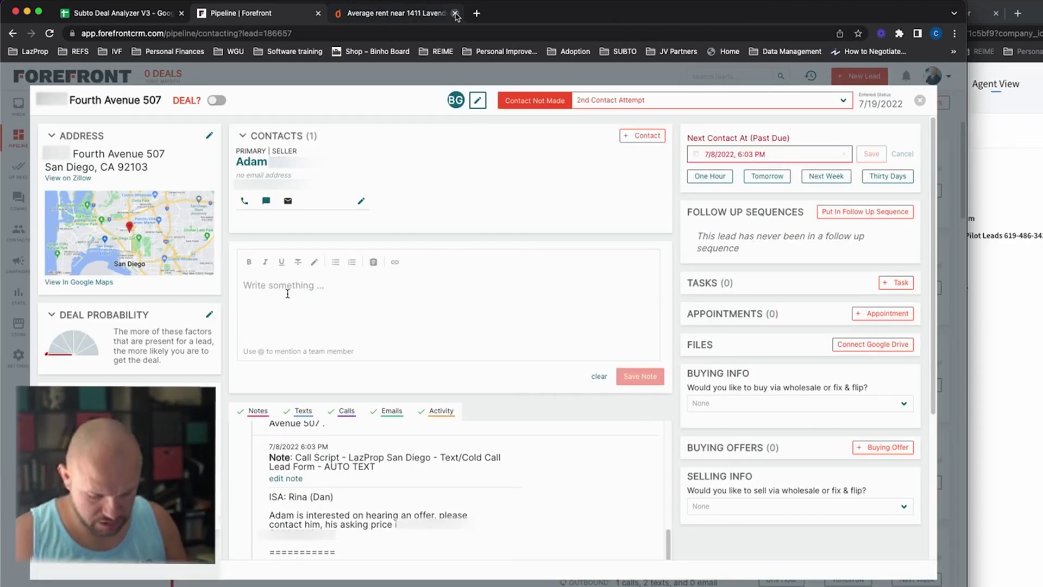
Step: Type and save the note 'tt- keeping it for now, follow up in future'
text(tt-)
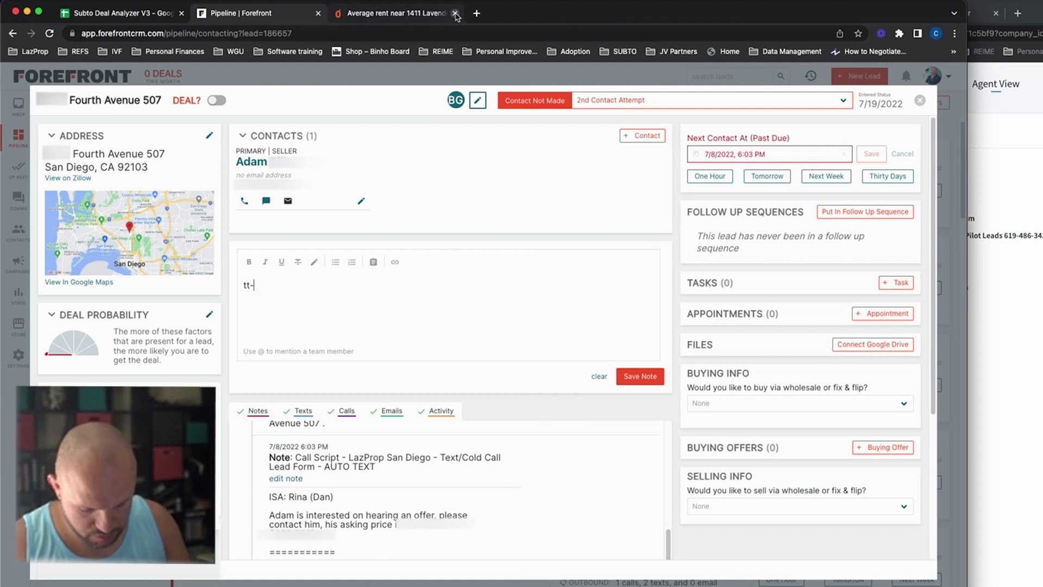
text( keeping it for now, follow up)
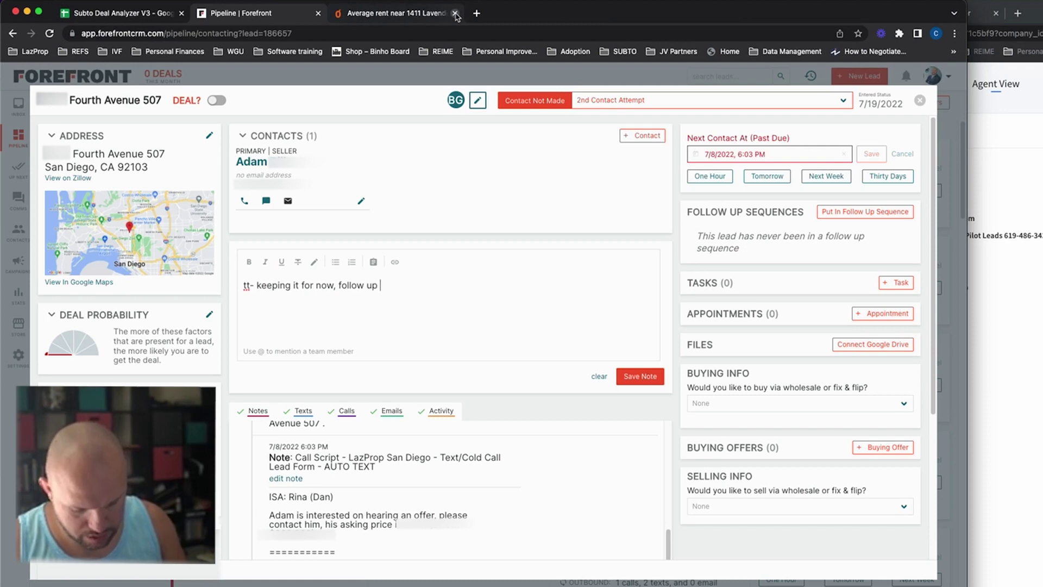
text( in future)
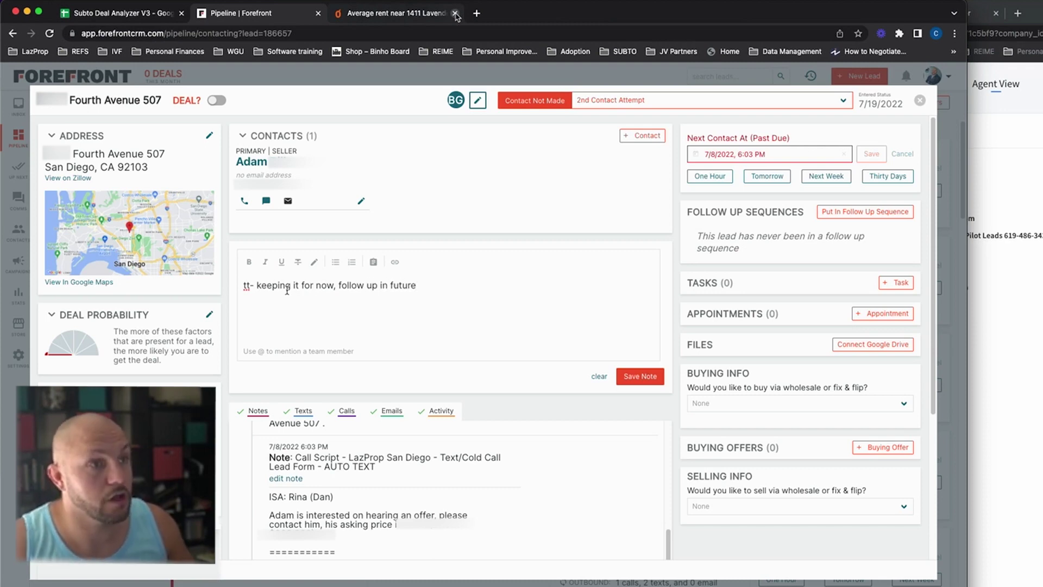
click(633, 379)
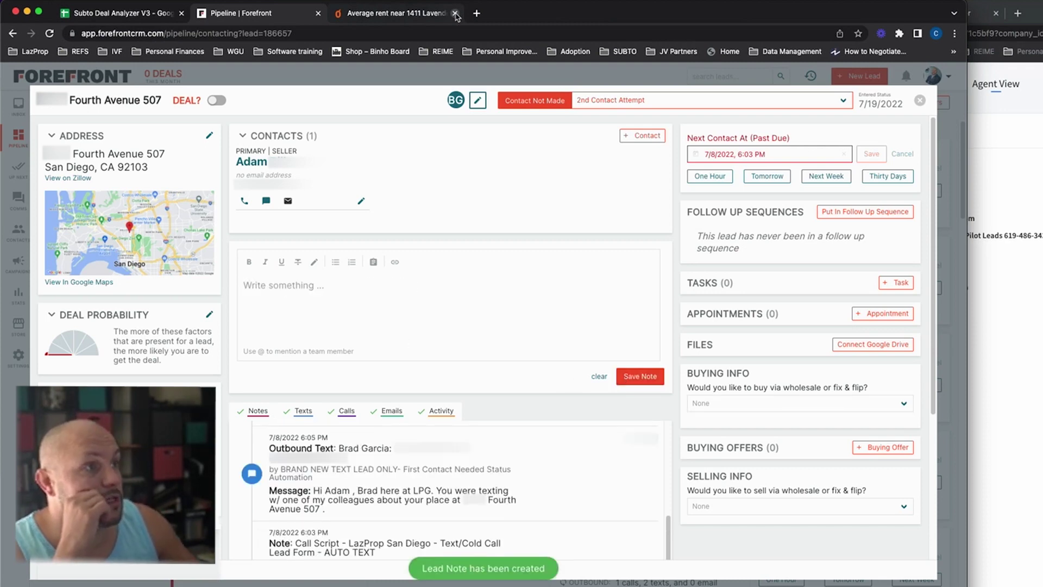
Step: Enroll the lead in the 'Text - 90 Day F/U -' sequence sent from the FlipPilot Leads number
click(873, 213)
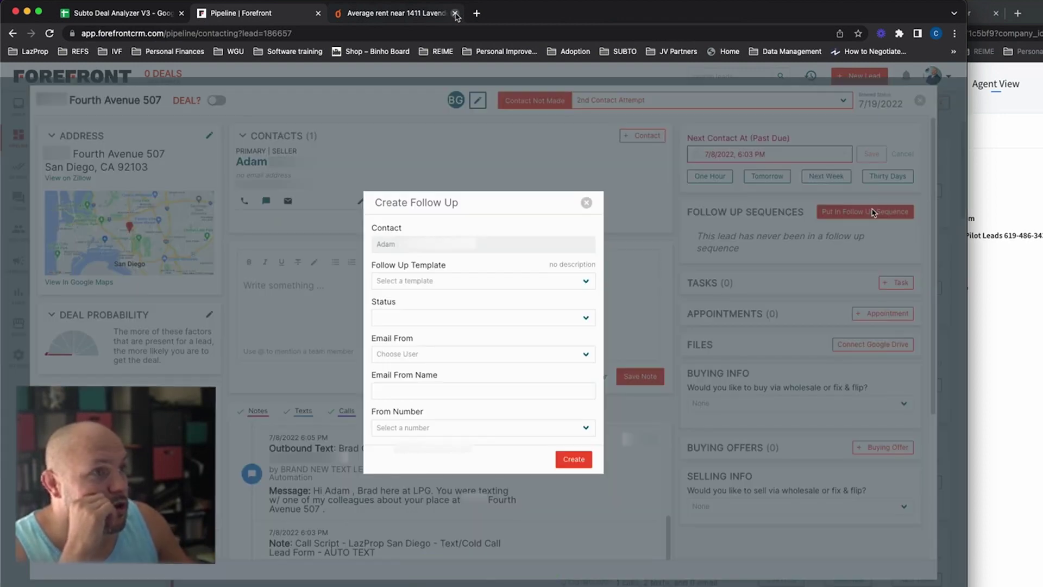
click(445, 280)
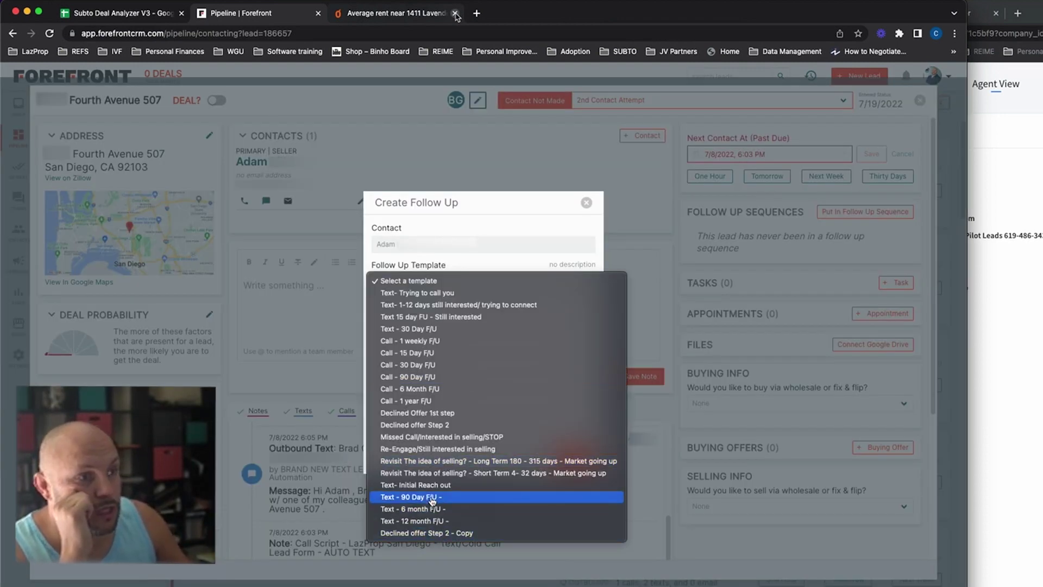
click(433, 499)
double_click(416, 395)
text(Chris)
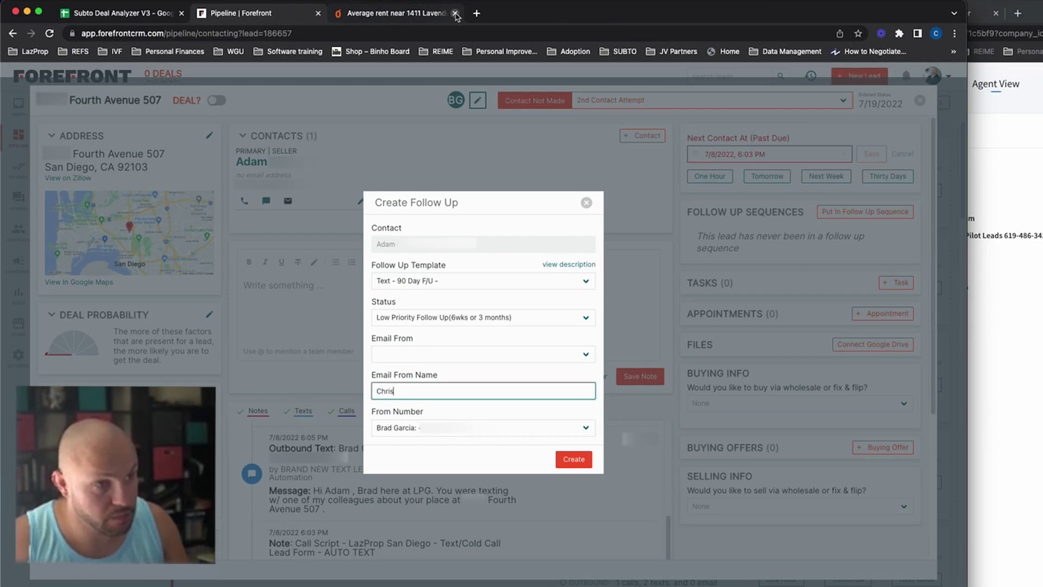
click(432, 429)
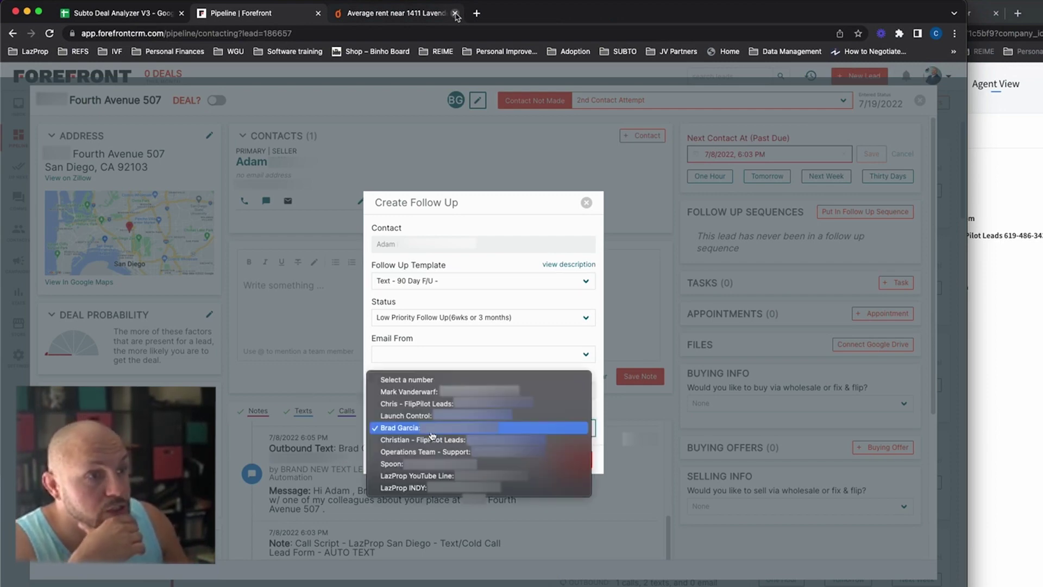
click(429, 403)
click(576, 461)
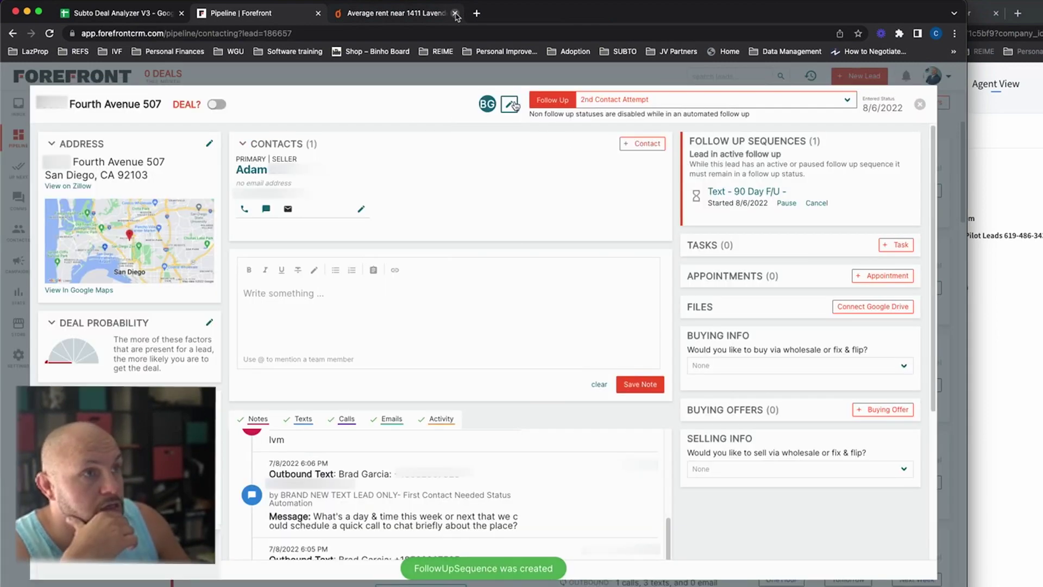
Step: Reassign the lead from the current agent to another teammate, then close it
click(509, 103)
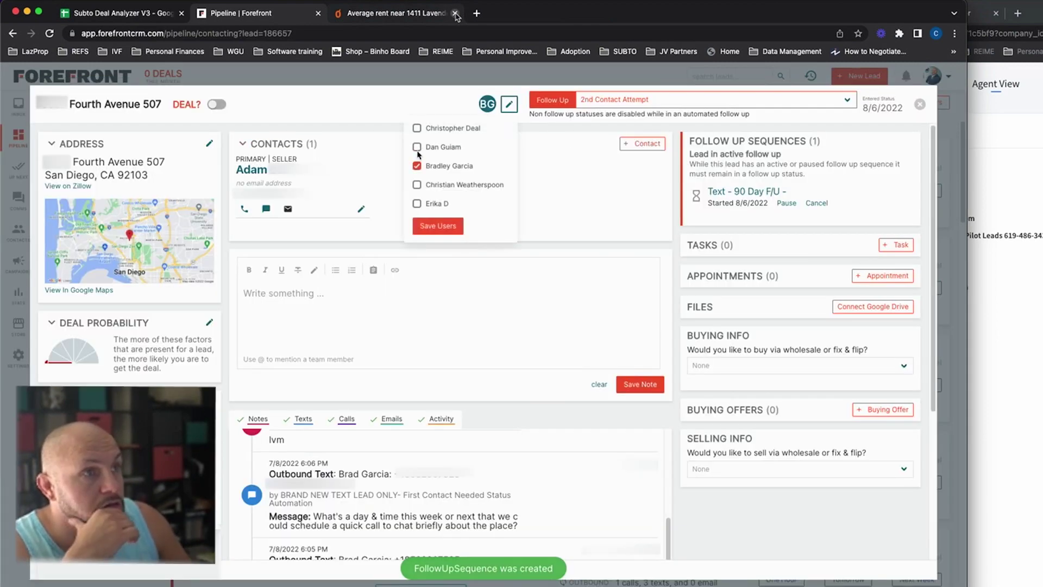
click(417, 128)
click(416, 165)
click(440, 225)
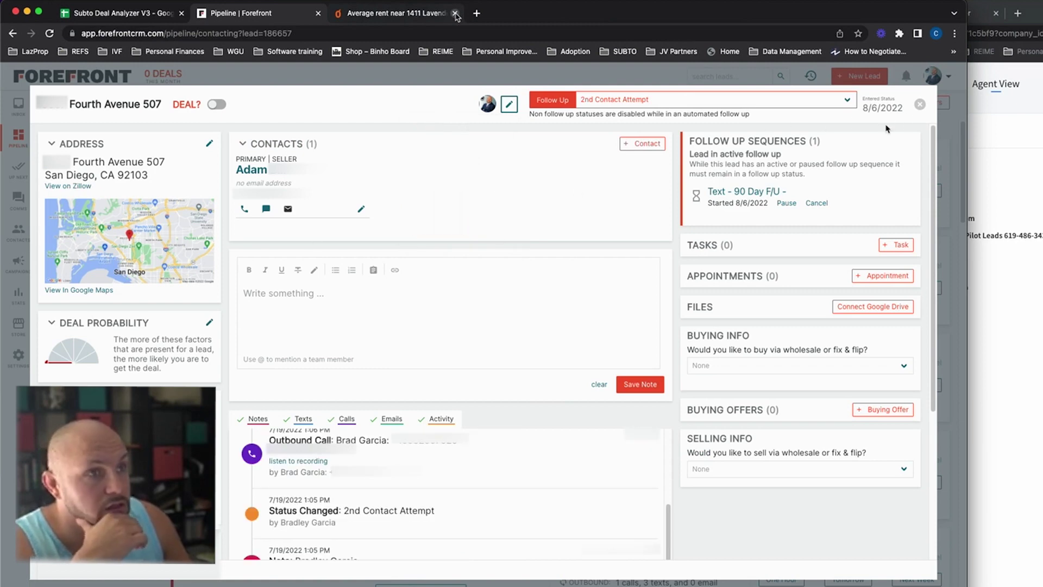
click(920, 106)
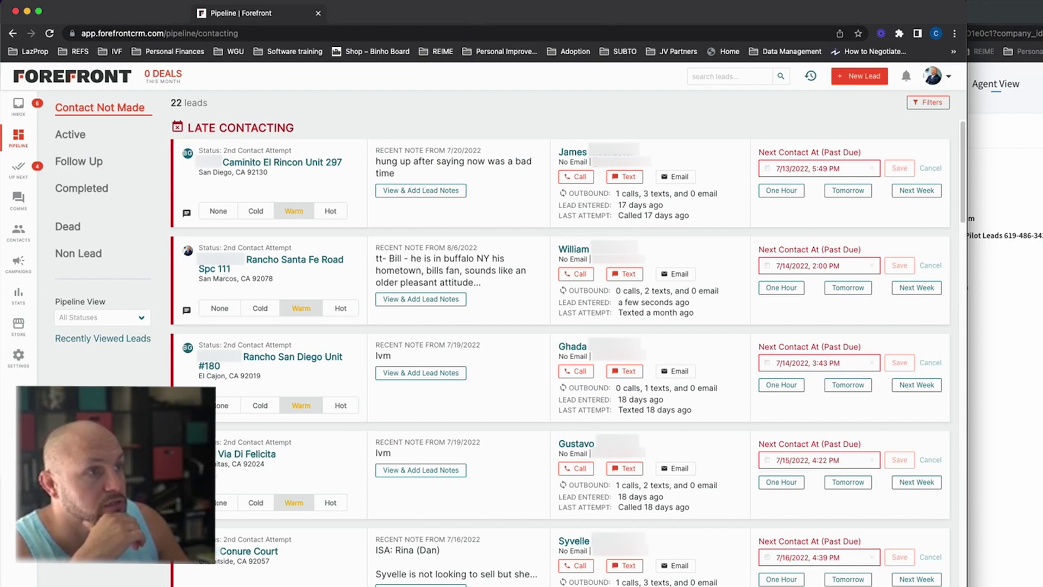
right_click(625, 166)
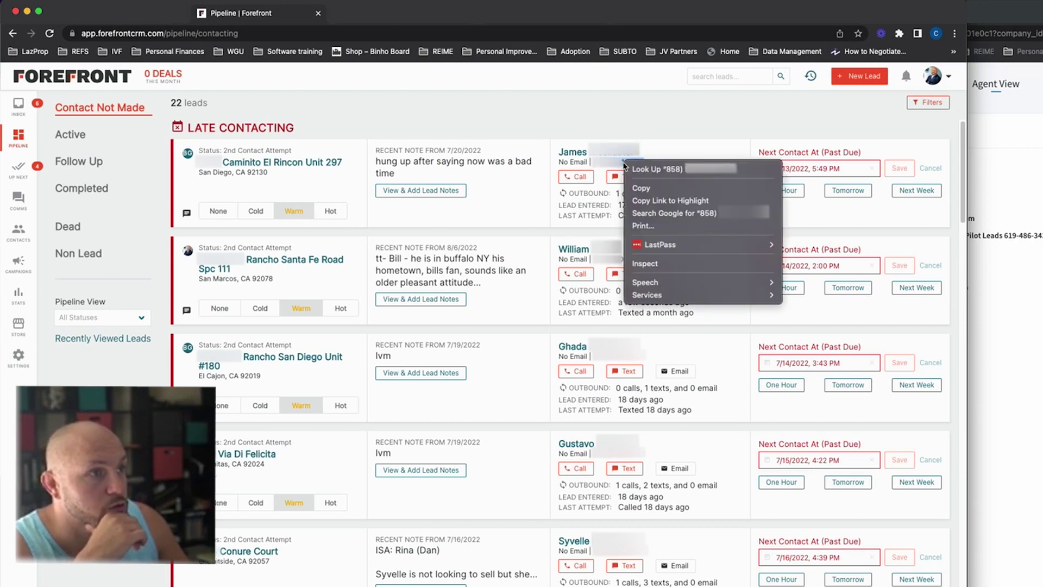
click(648, 189)
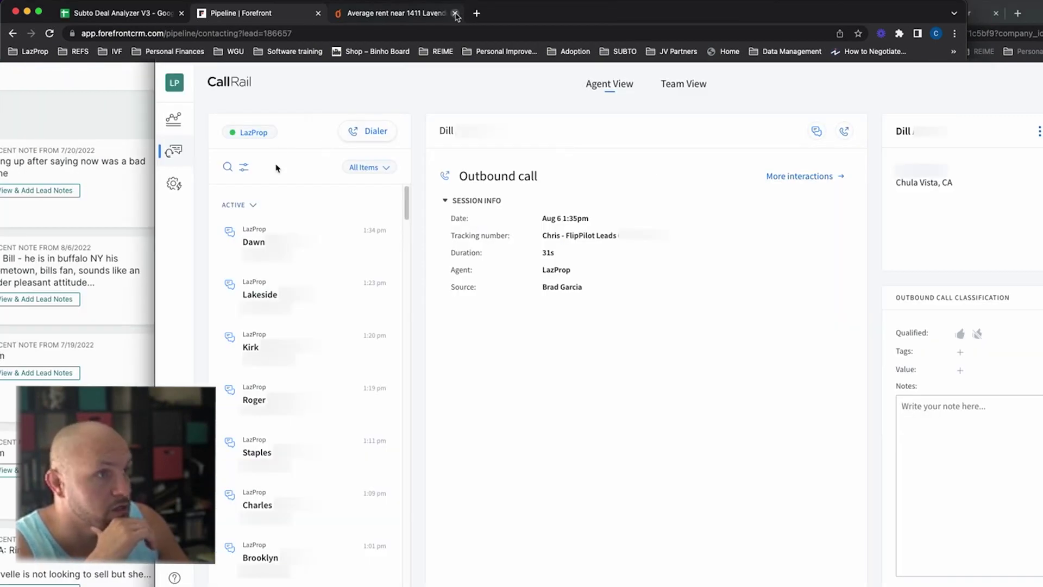
click(368, 131)
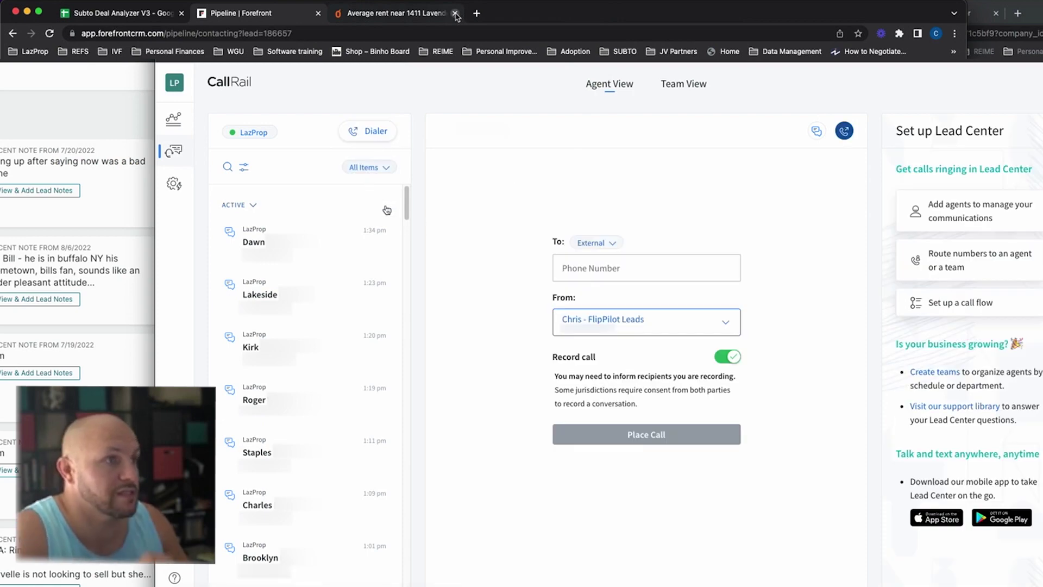
click(604, 269)
key(cmd+v)
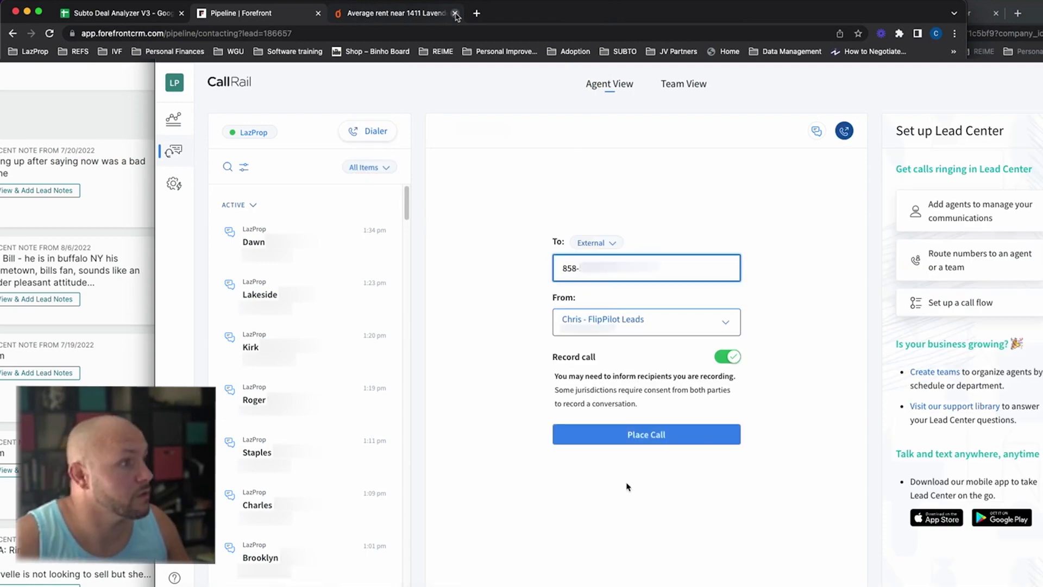
click(625, 434)
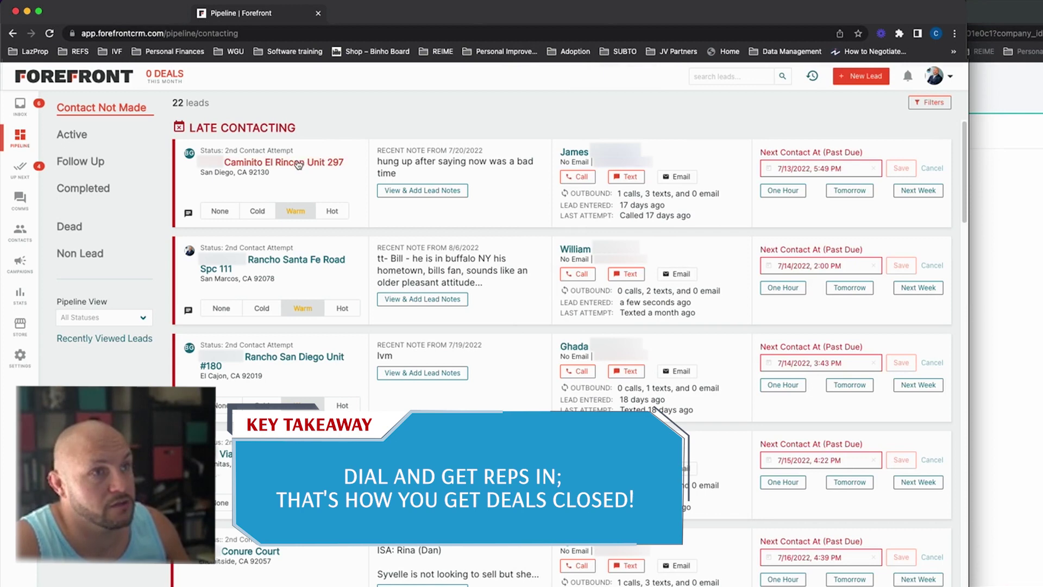
click(297, 163)
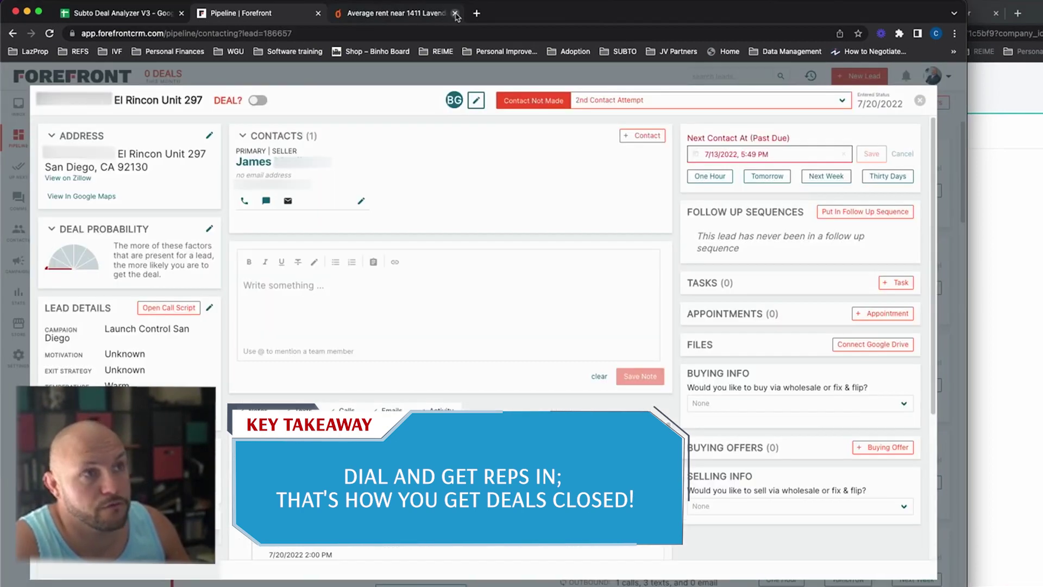
Step: Scroll through the El Rincon Unit 297 lead's Notes timeline to review its past activity
click(455, 13)
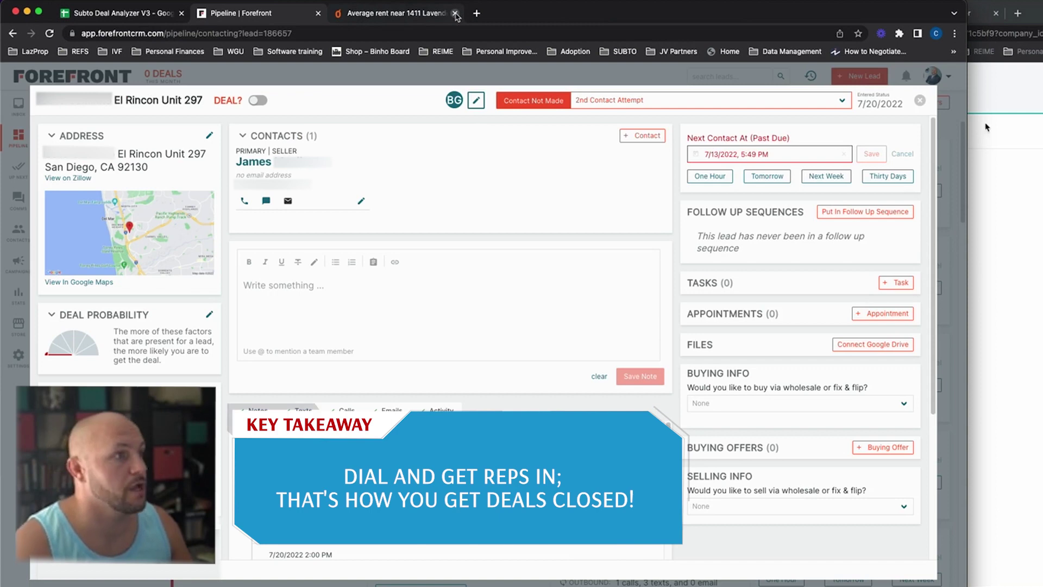
scroll(423, 231, down, 4)
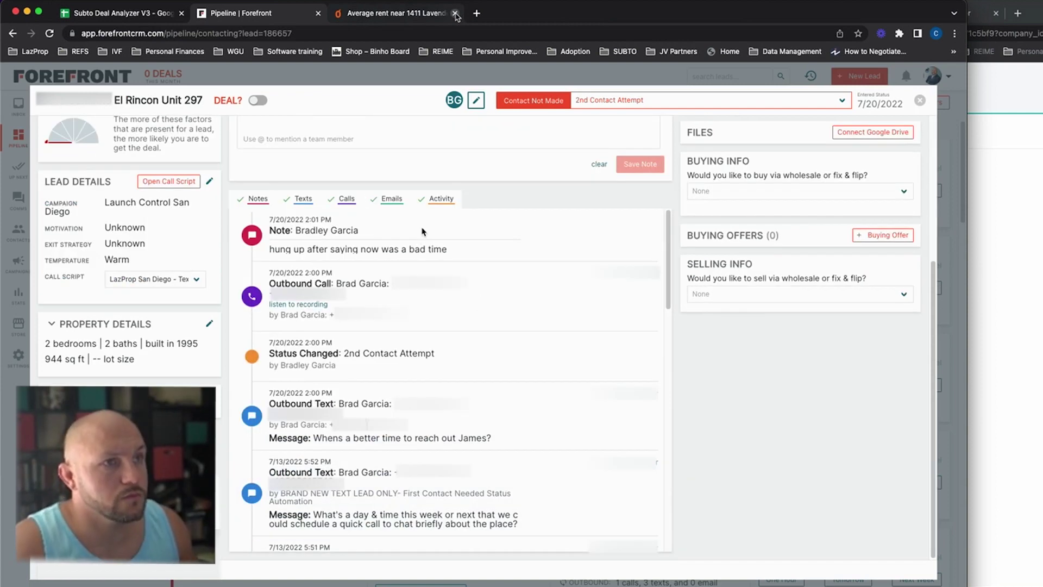
scroll(516, 177, up, 4)
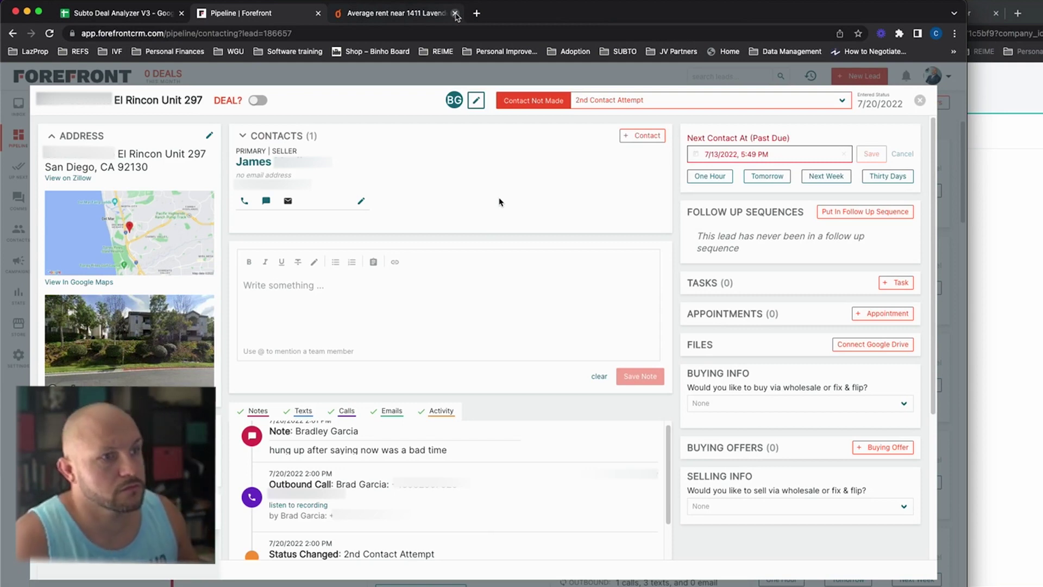
scroll(500, 202, down, 4)
scroll(473, 345, down, 5)
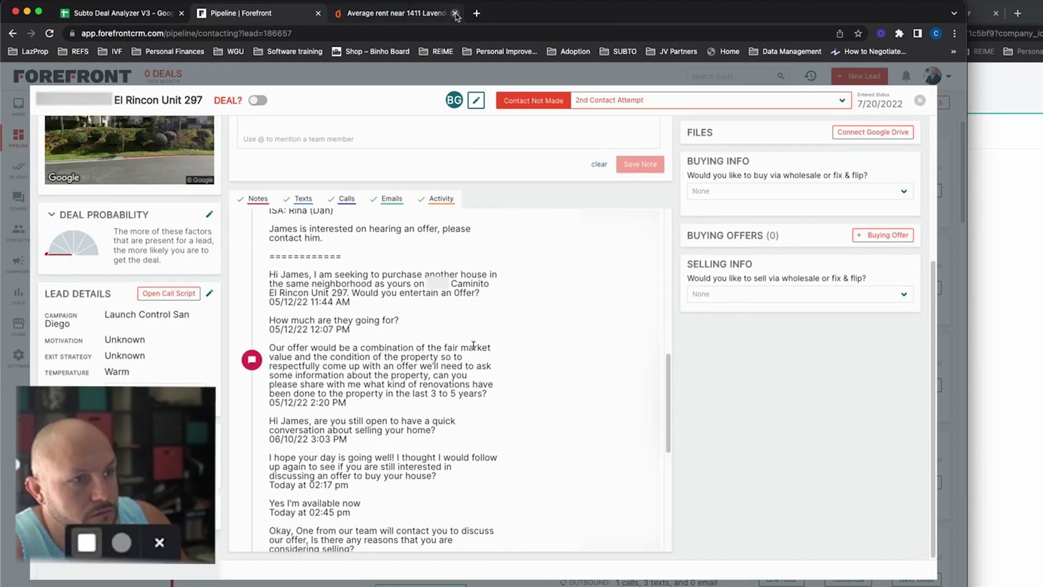
scroll(475, 346, down, 2)
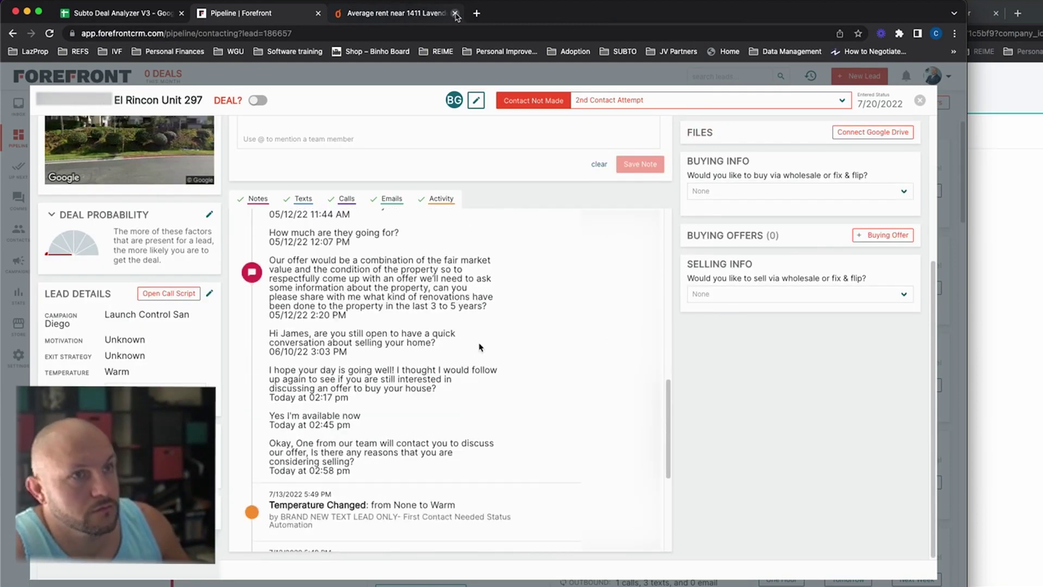
scroll(479, 346, up, 10)
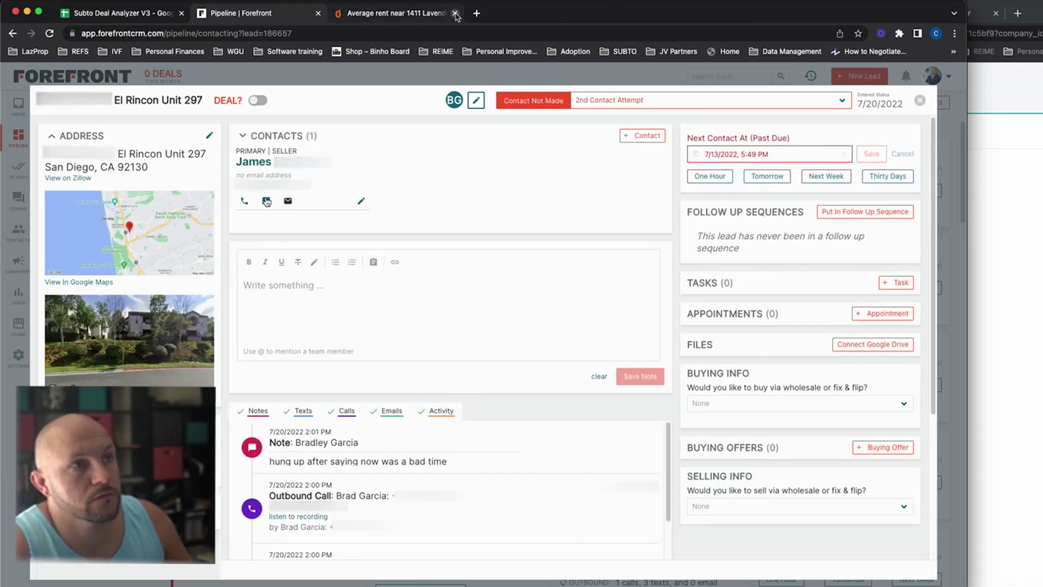
Step: Draft a text to the El Rincon seller from the 'Left vm' snippet, adding 'week'
click(266, 201)
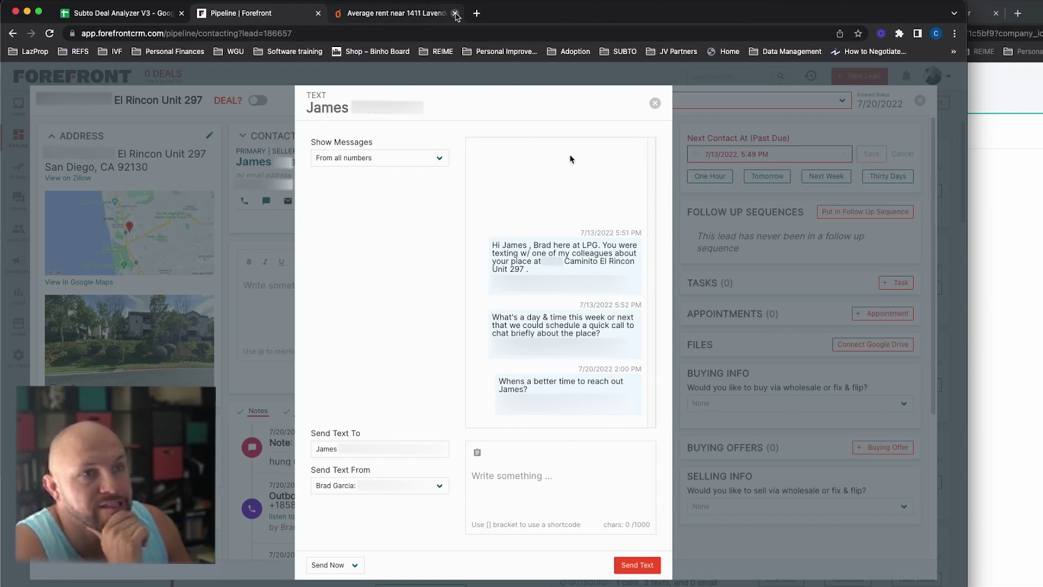
click(655, 103)
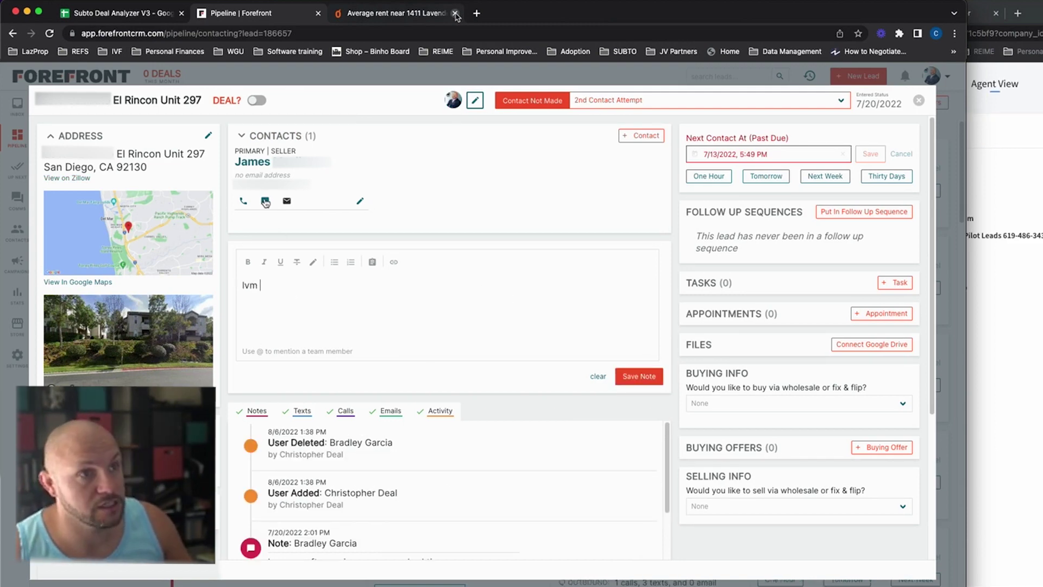
click(265, 201)
click(476, 452)
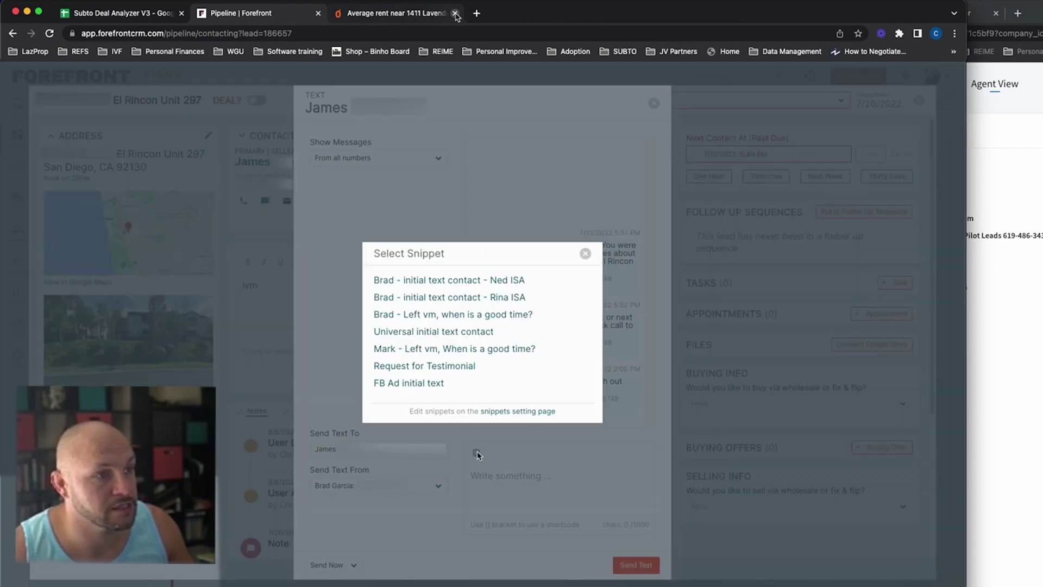
click(430, 281)
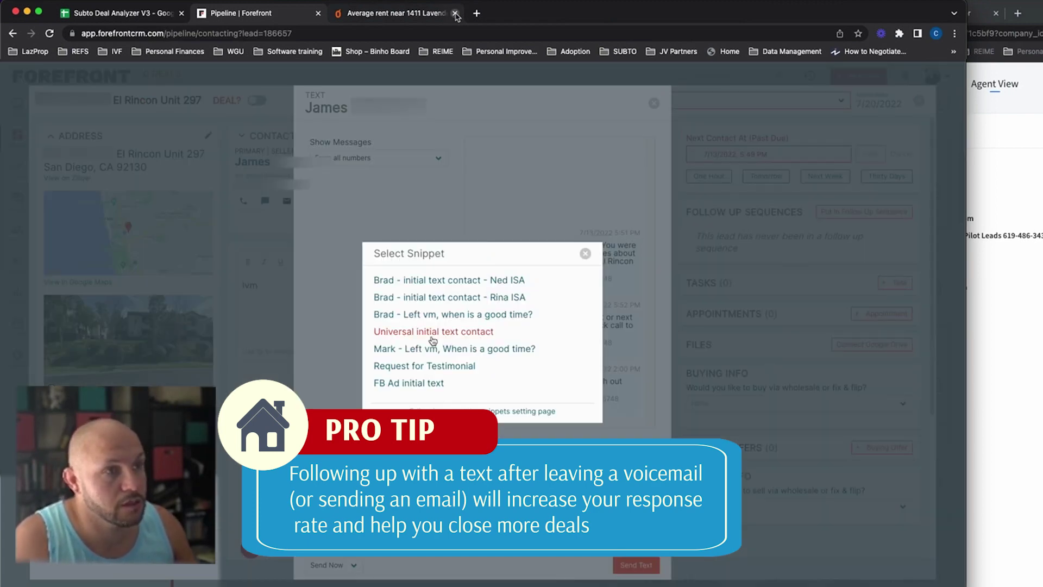
click(433, 354)
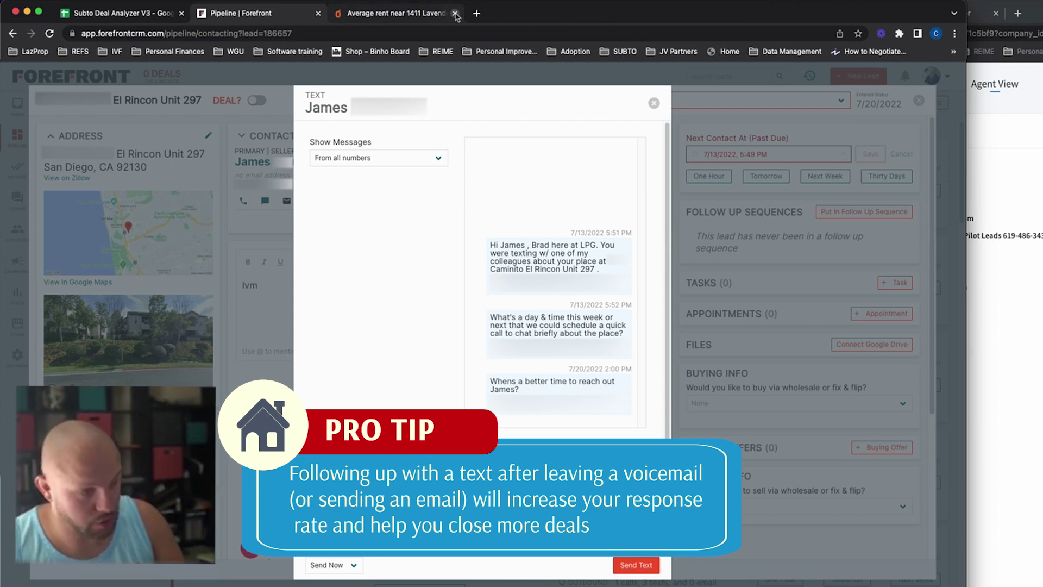
text(week better?)
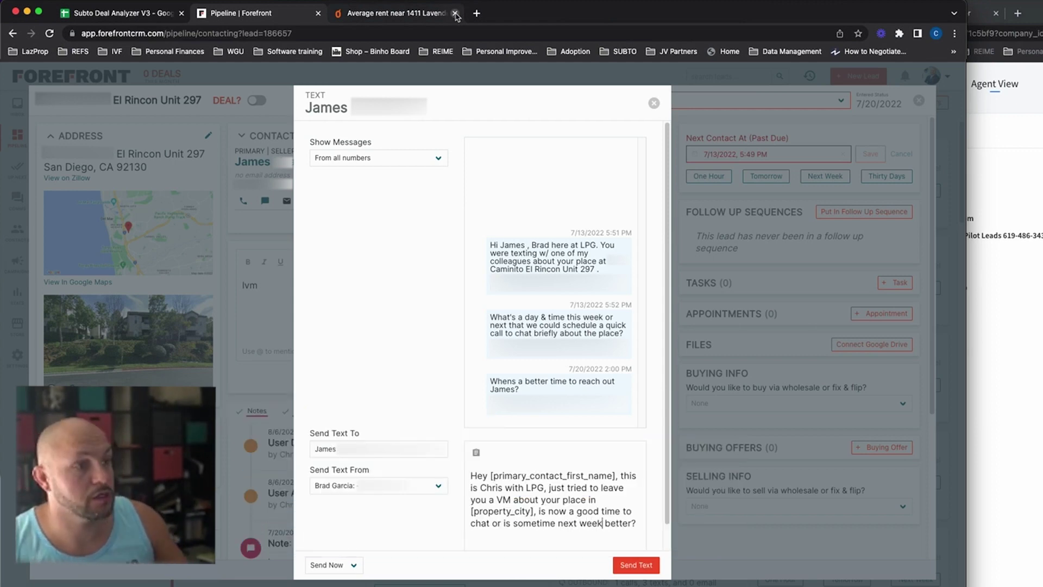
Step: Send the text from FlipPilot Leads with the seller's first name replacing the placeholder
click(436, 486)
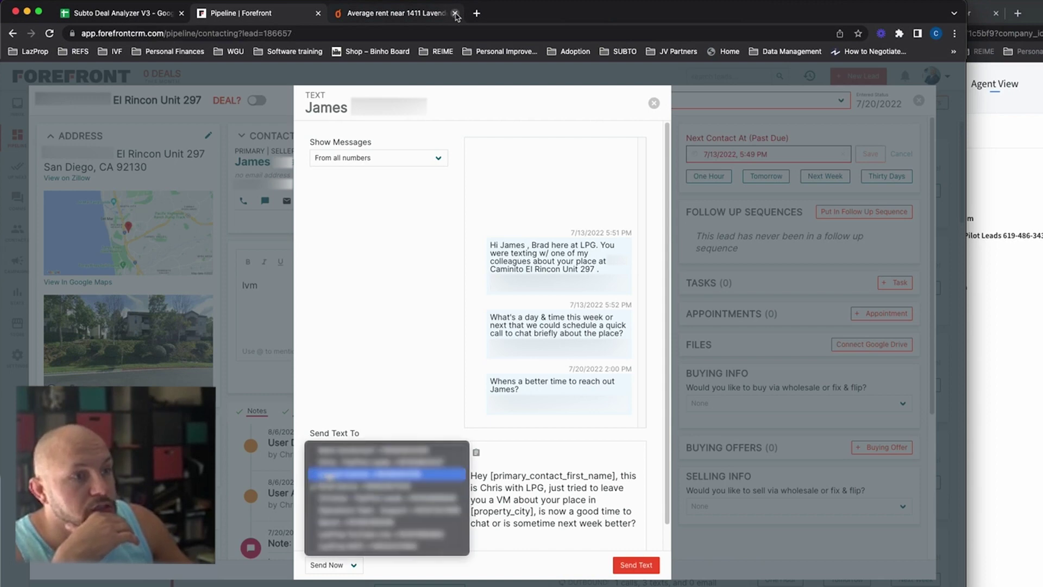
click(348, 463)
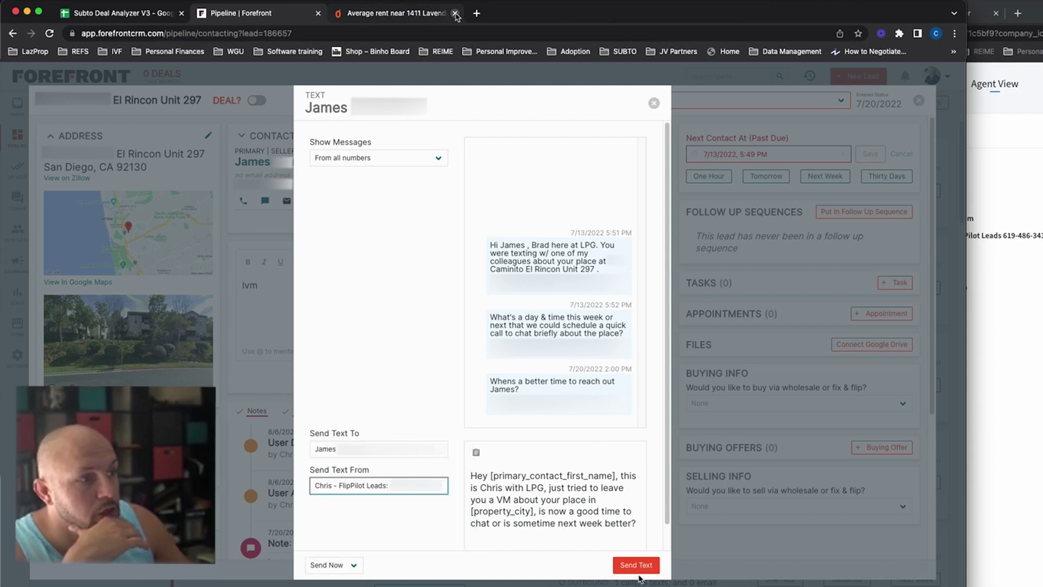
drag(490, 475, 616, 476)
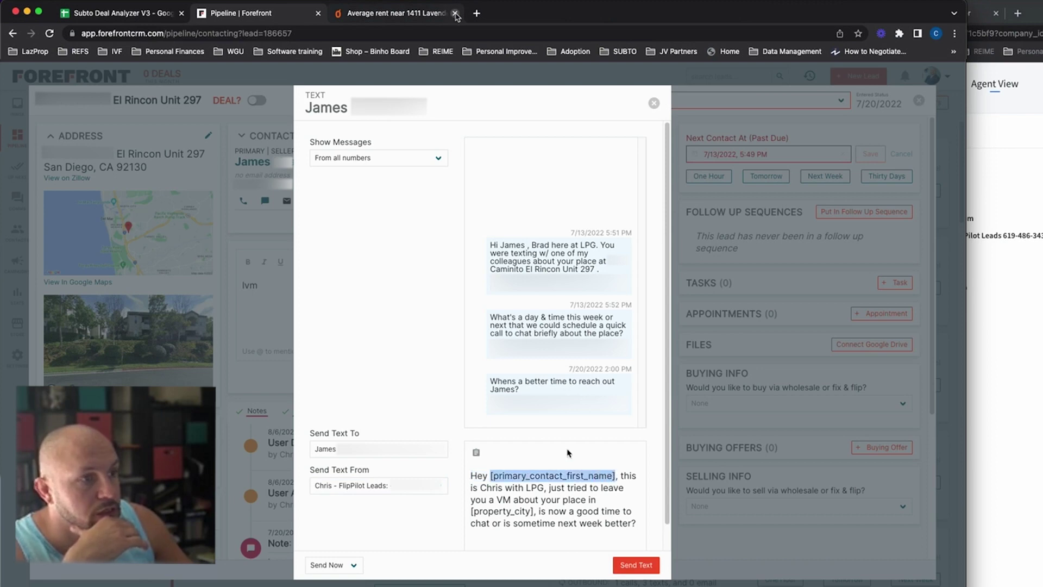
text(Jim, this is Chris with LPG, just)
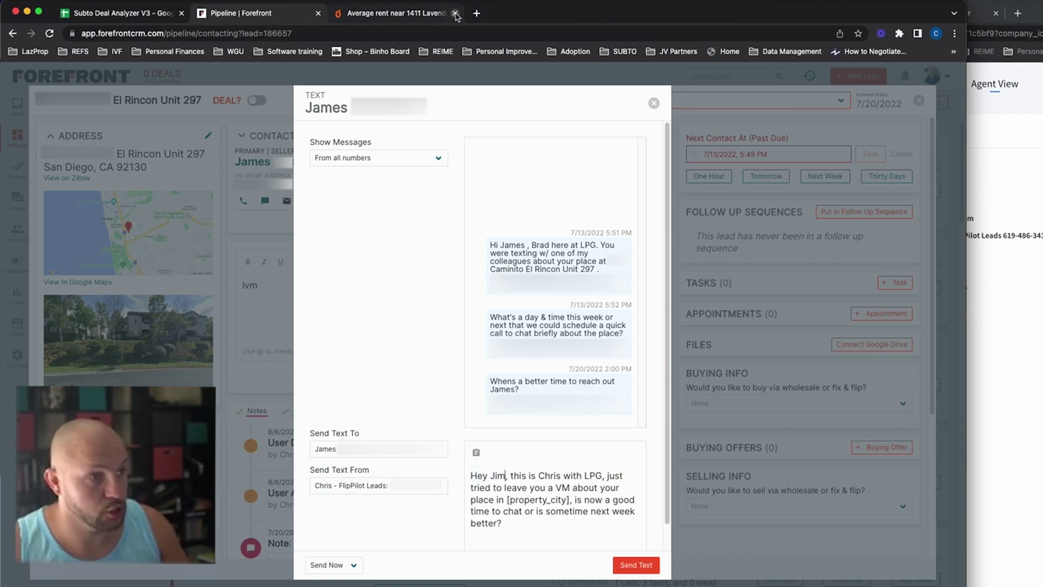
click(633, 564)
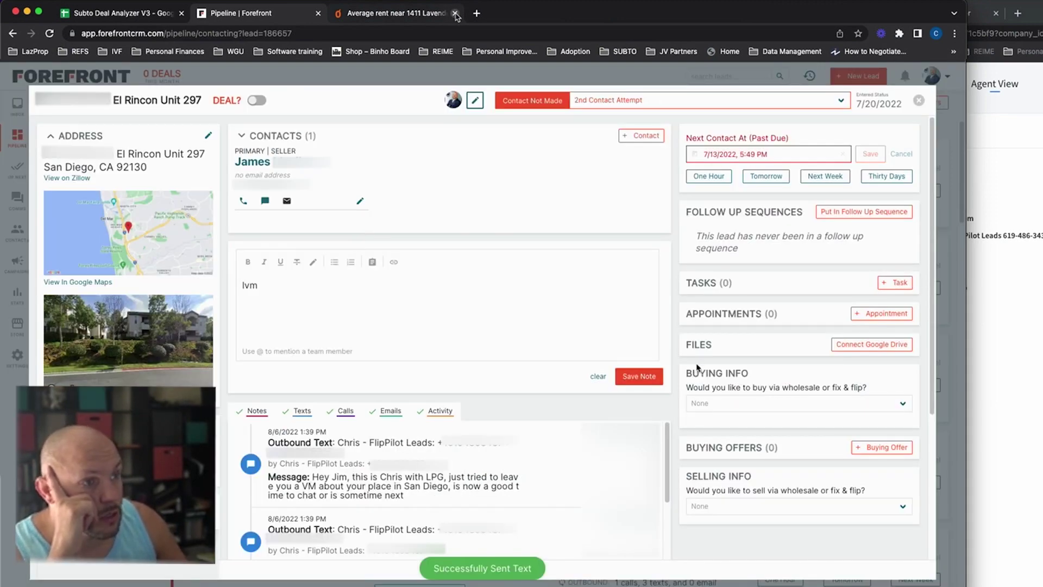
click(407, 302)
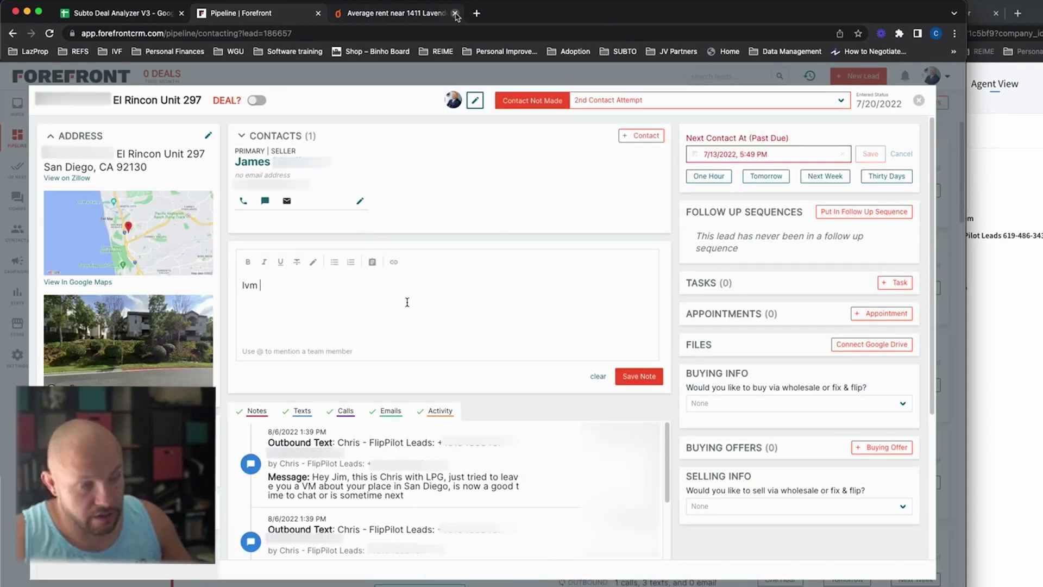
Step: Save the 'lvm & text' note, reschedule the next contact to August 9, 2022, and close the lead
text(& tex)
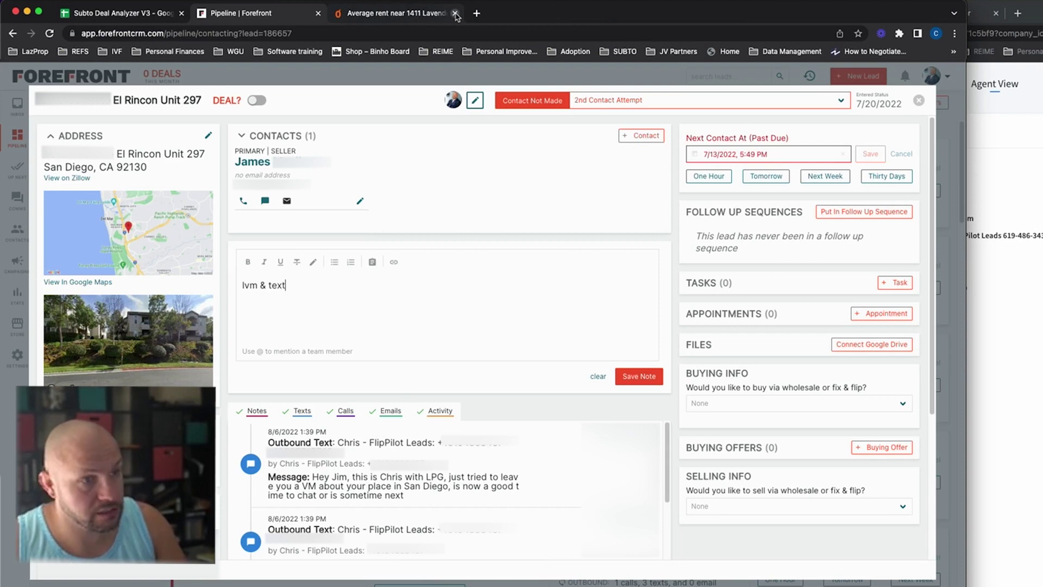
text(t)
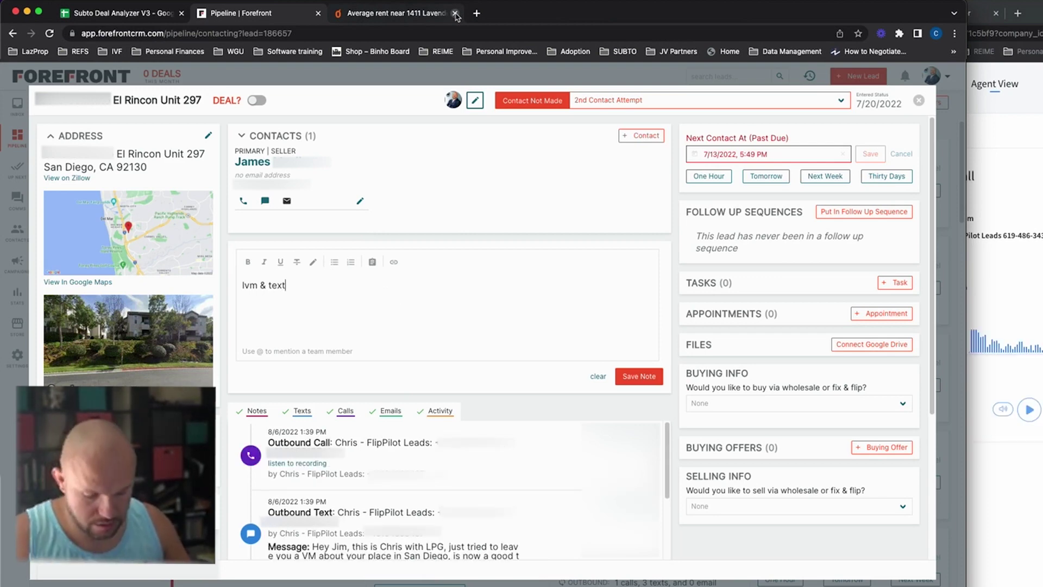
click(627, 376)
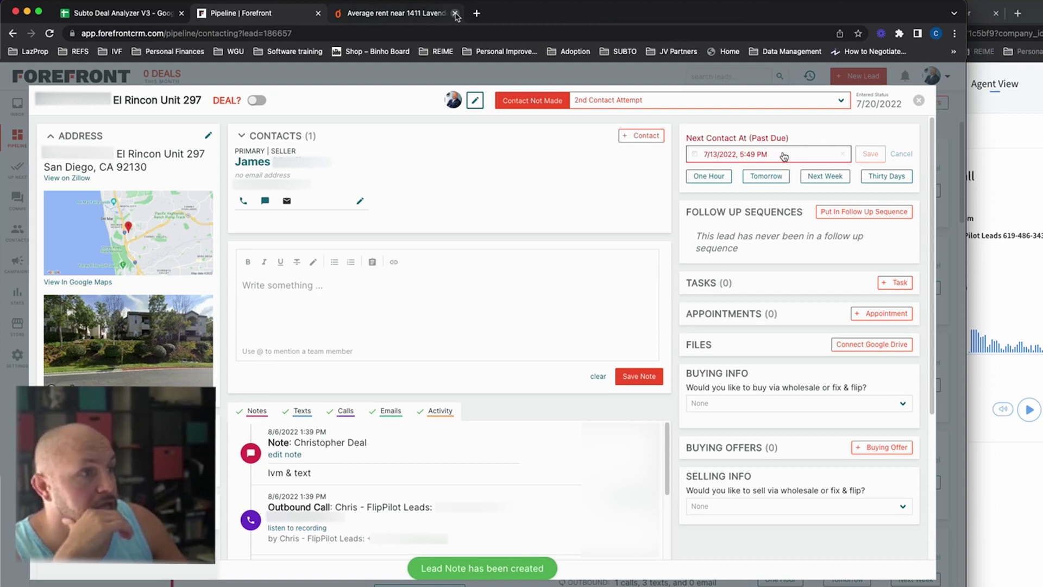
click(818, 178)
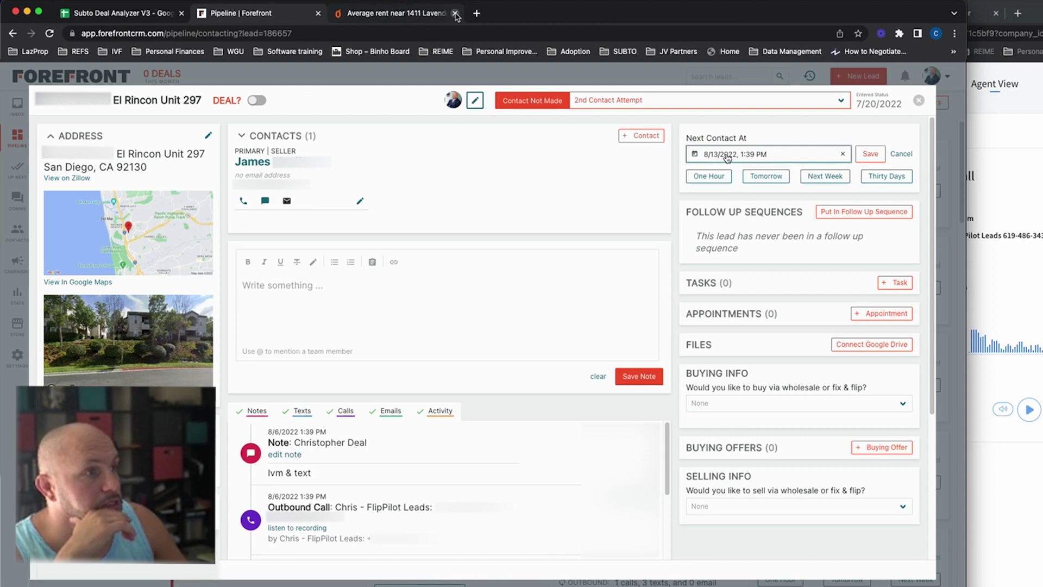
click(727, 157)
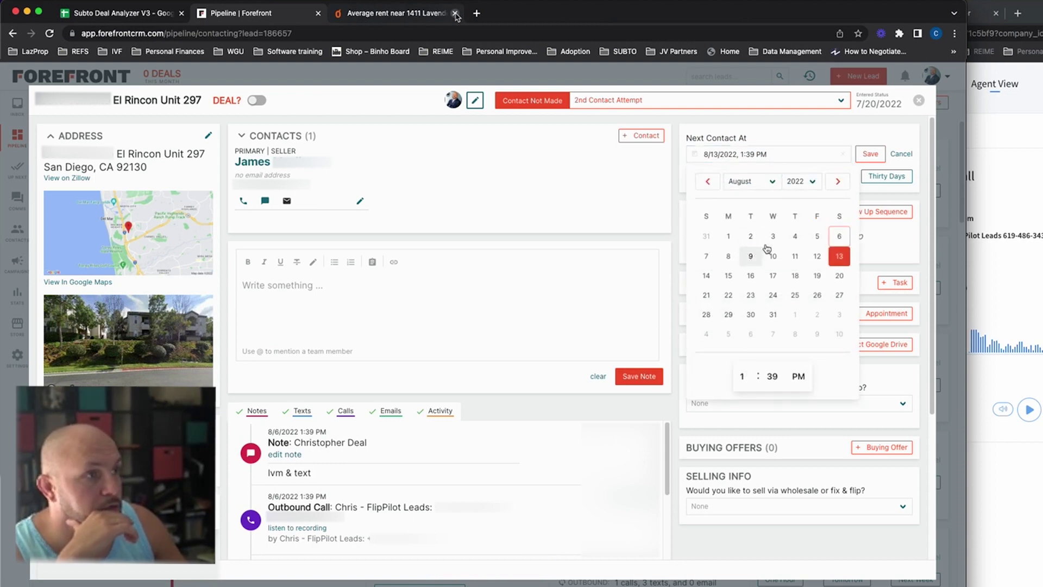
click(755, 253)
click(862, 154)
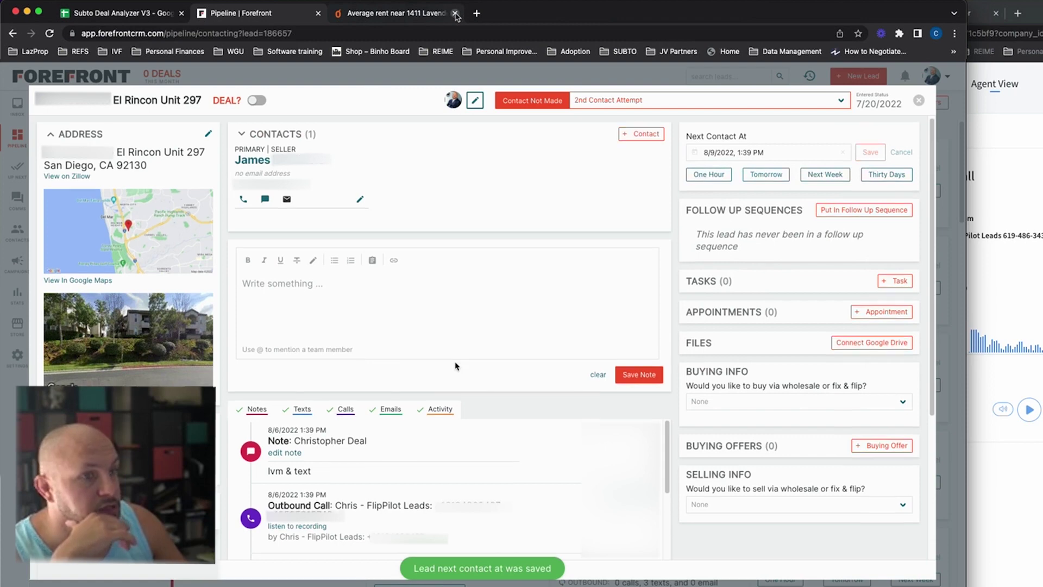
click(919, 100)
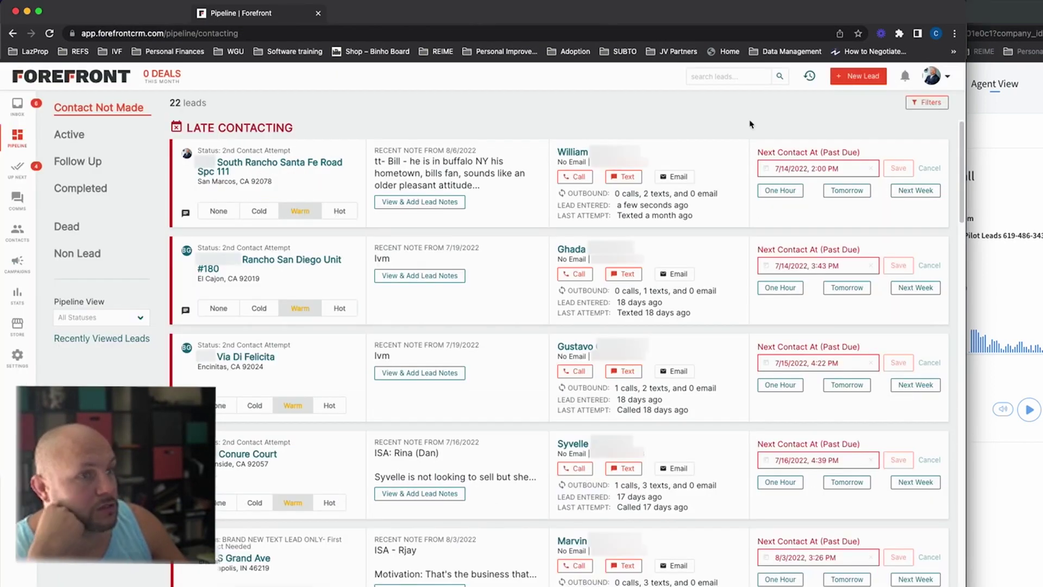
click(18, 107)
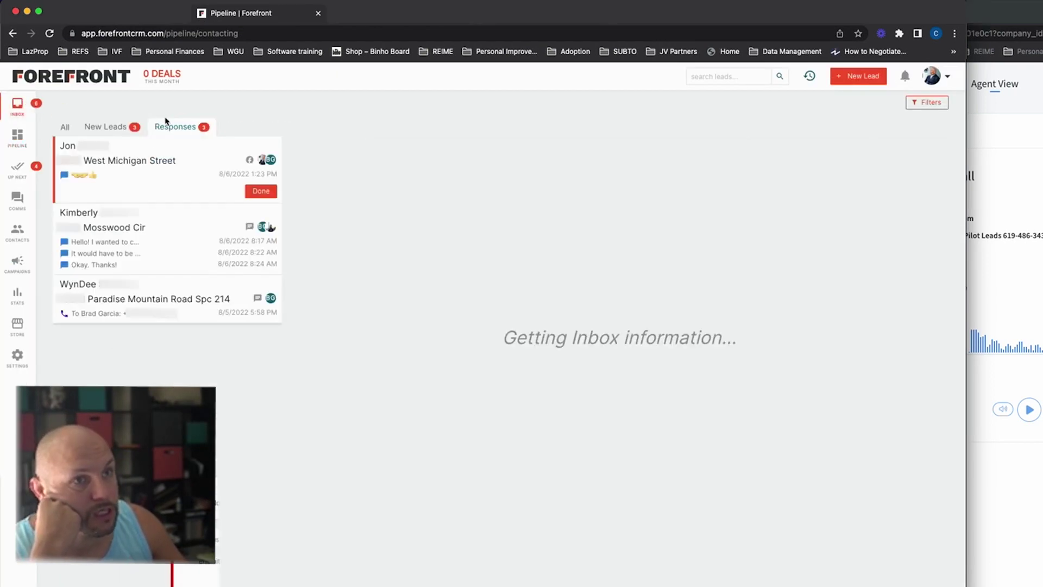
click(108, 127)
click(190, 127)
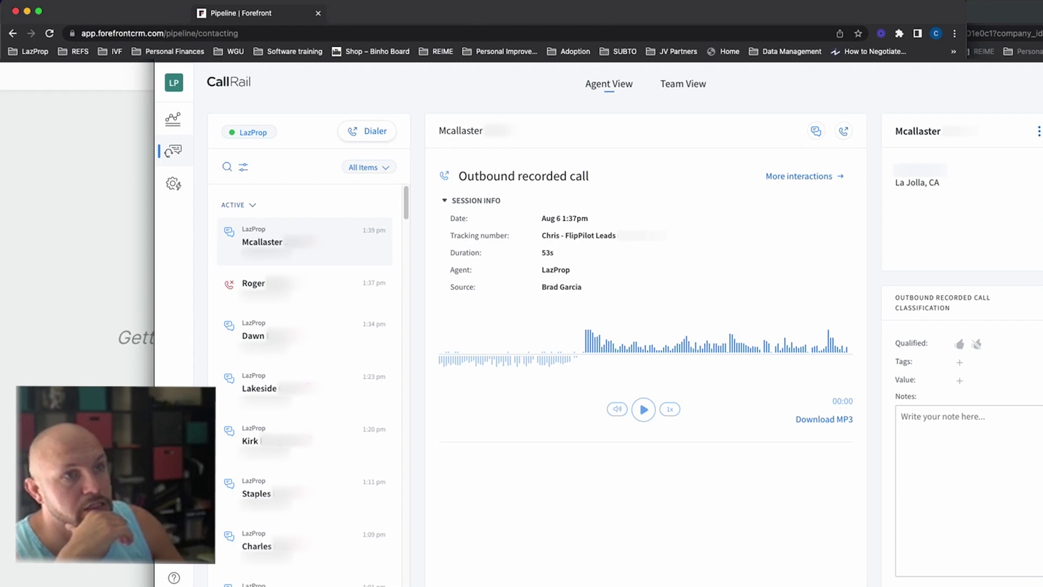
click(18, 138)
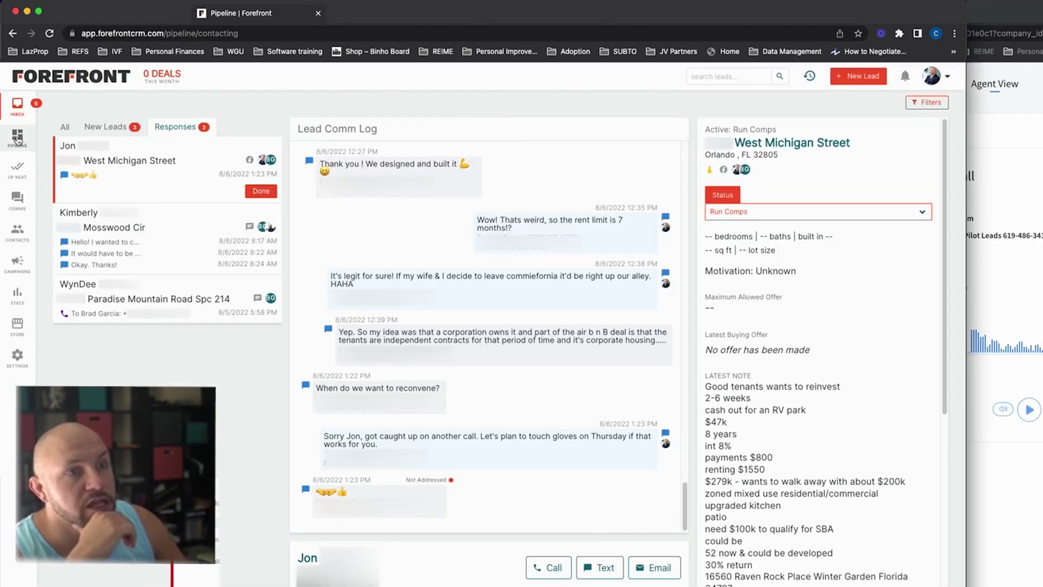
click(18, 138)
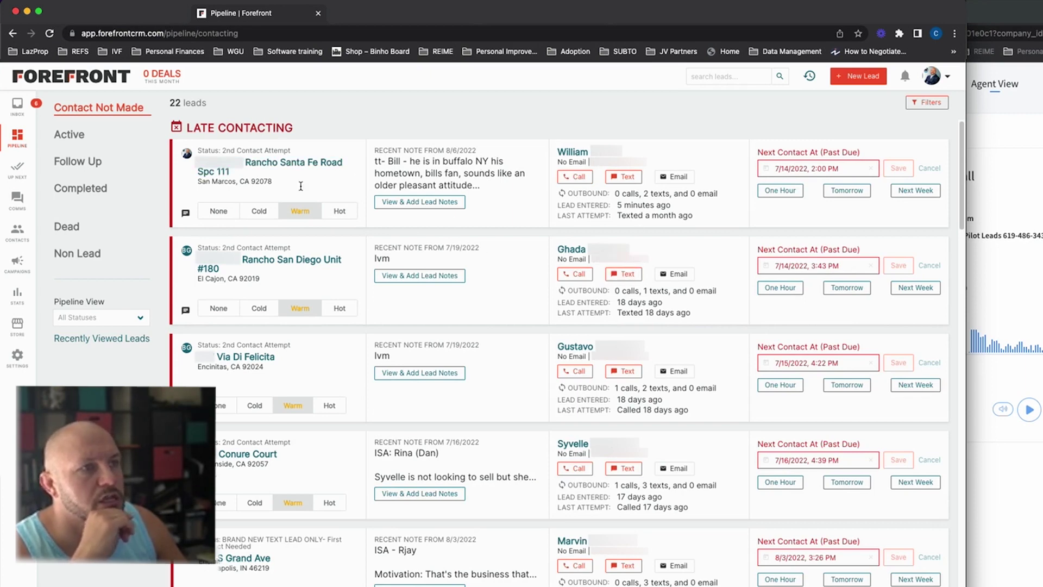
click(842, 168)
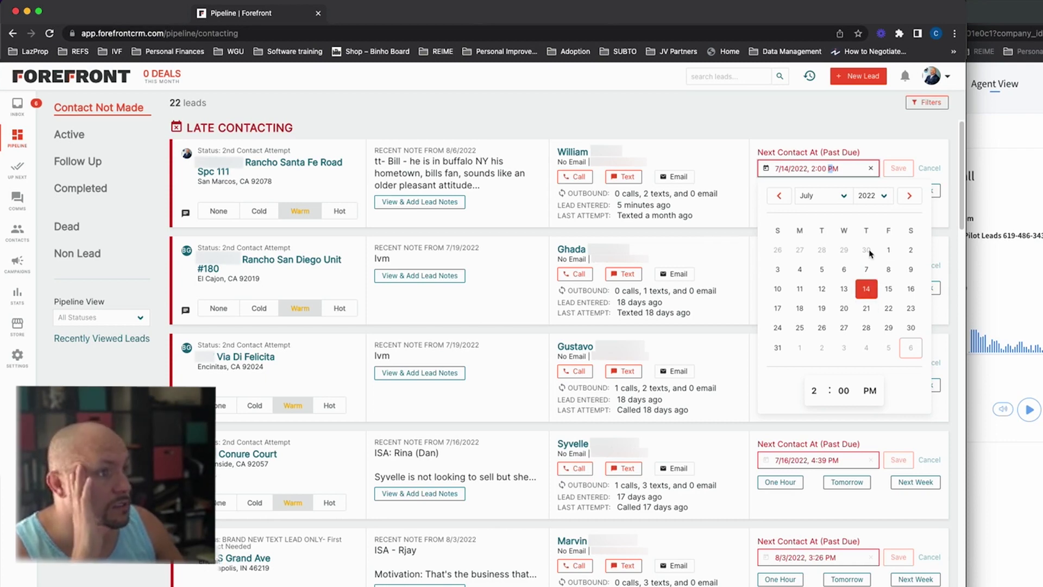
click(908, 197)
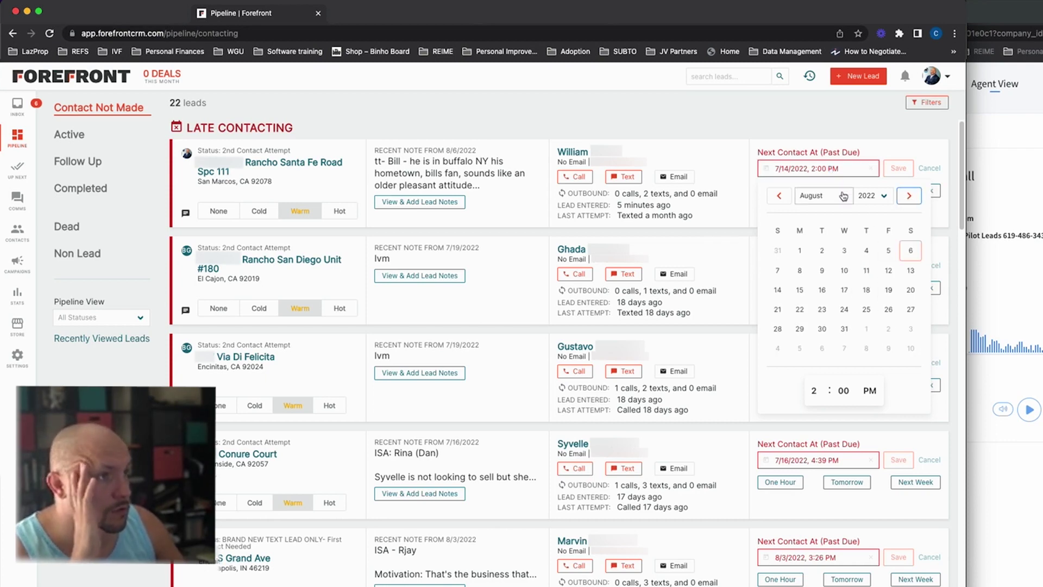
click(867, 270)
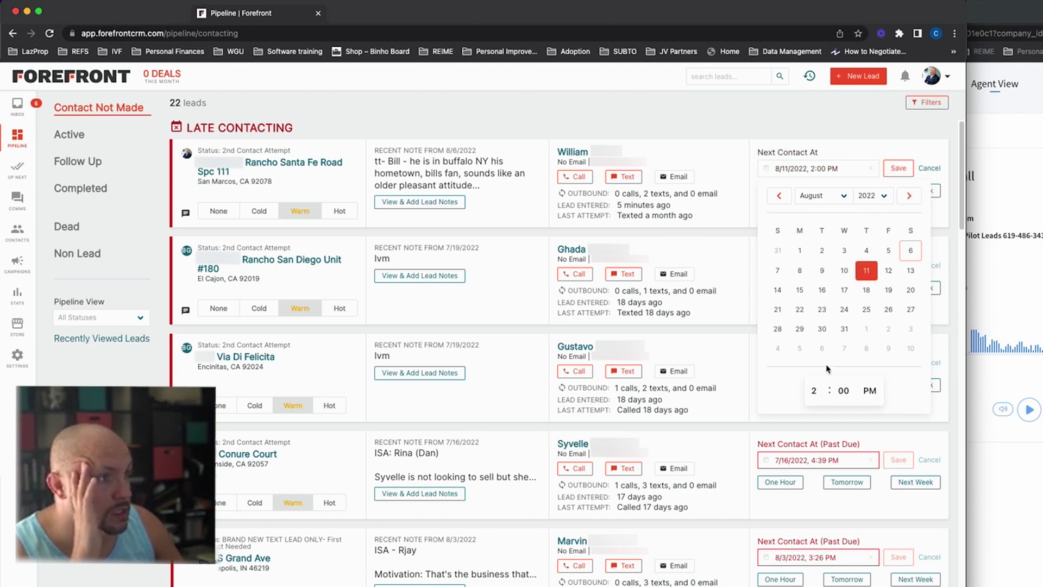
click(902, 170)
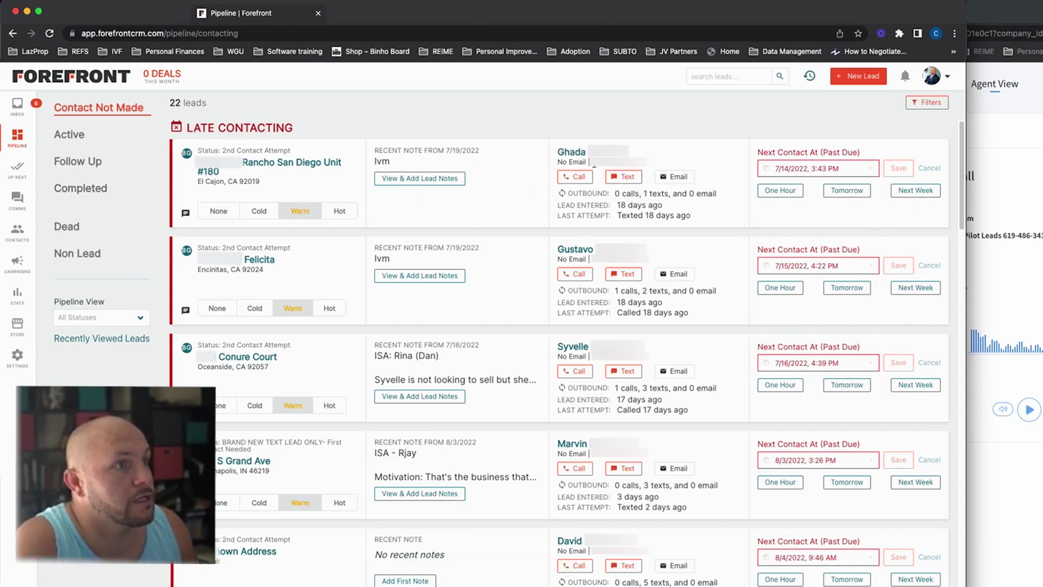
Step: Dial the Rancho San Diego Unit #180 seller's copied number in CallRail, then return to Forefront
right_click(601, 151)
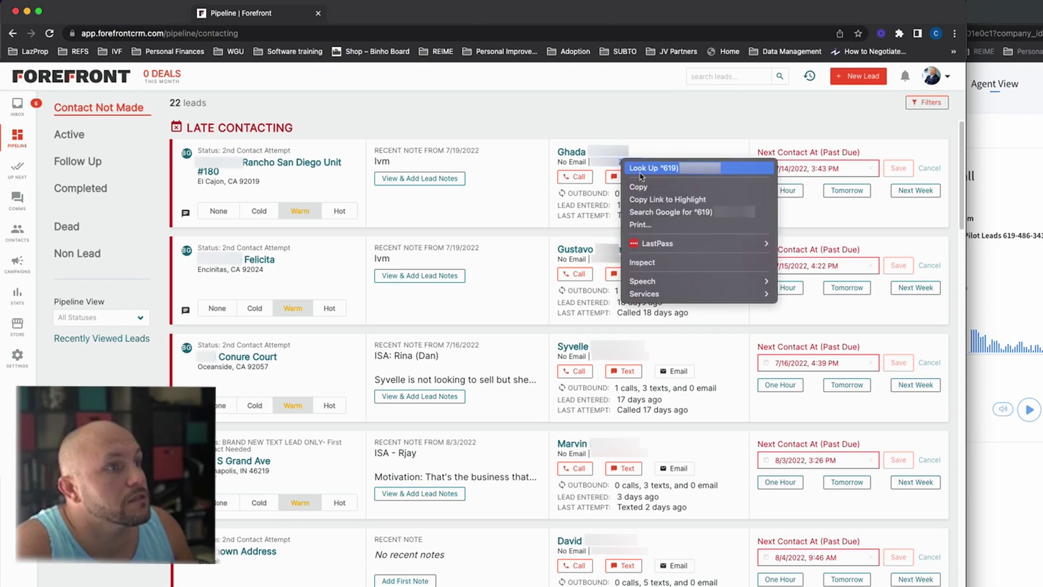
click(646, 187)
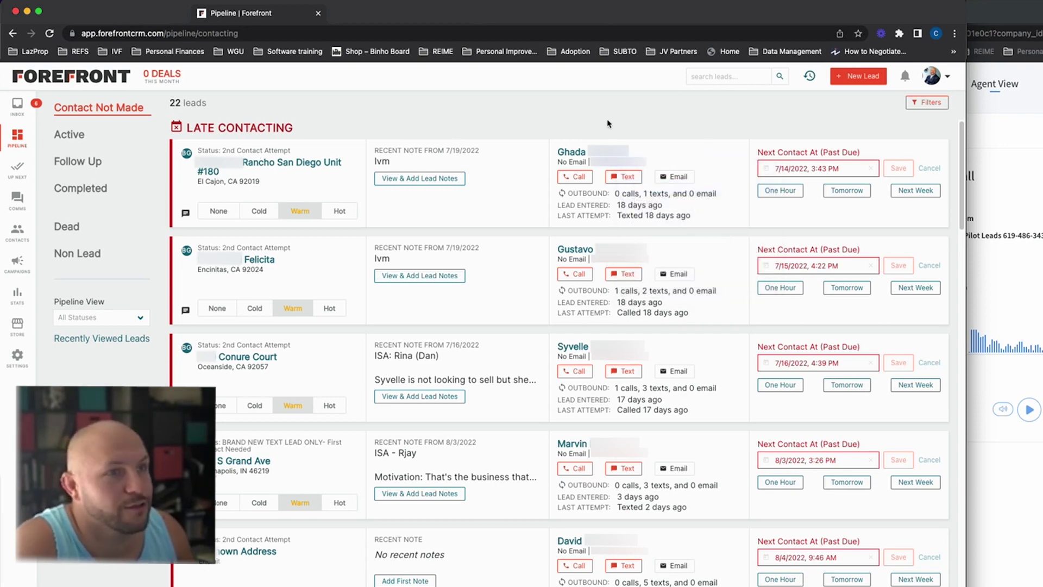
key(super+Tab)
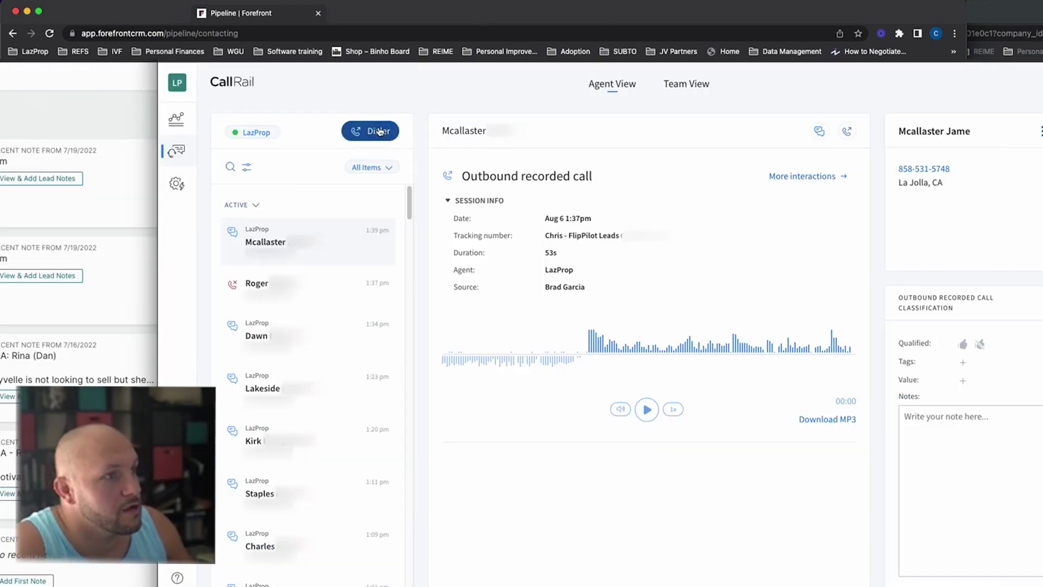
click(379, 131)
click(586, 267)
key(cmd+v)
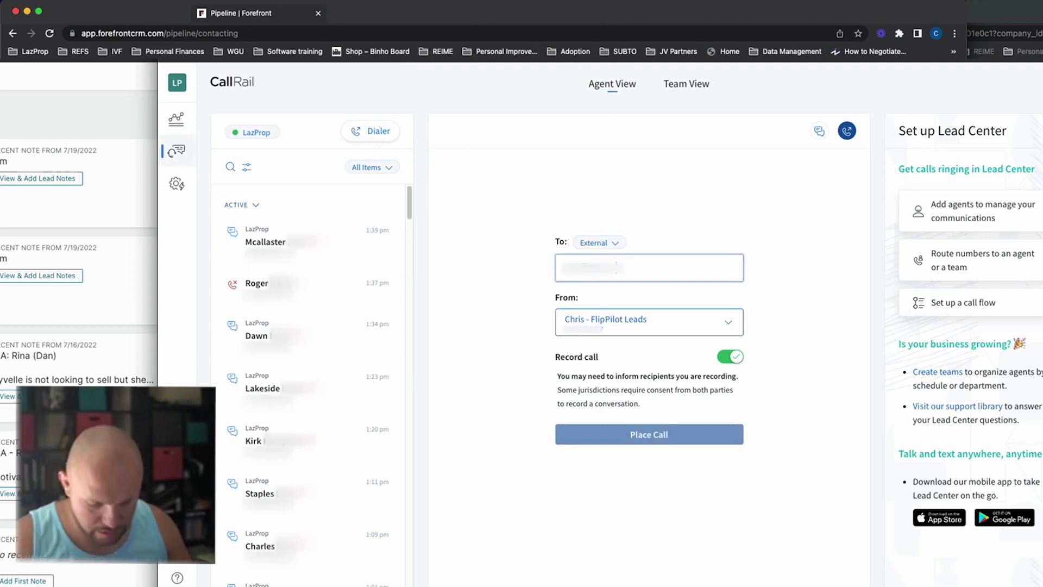
key(Return)
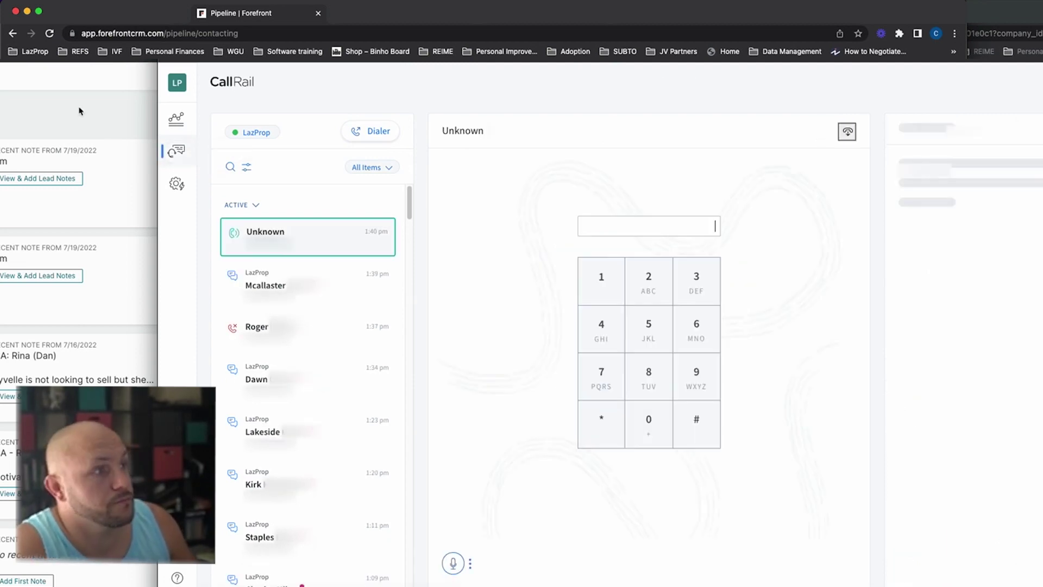
click(79, 109)
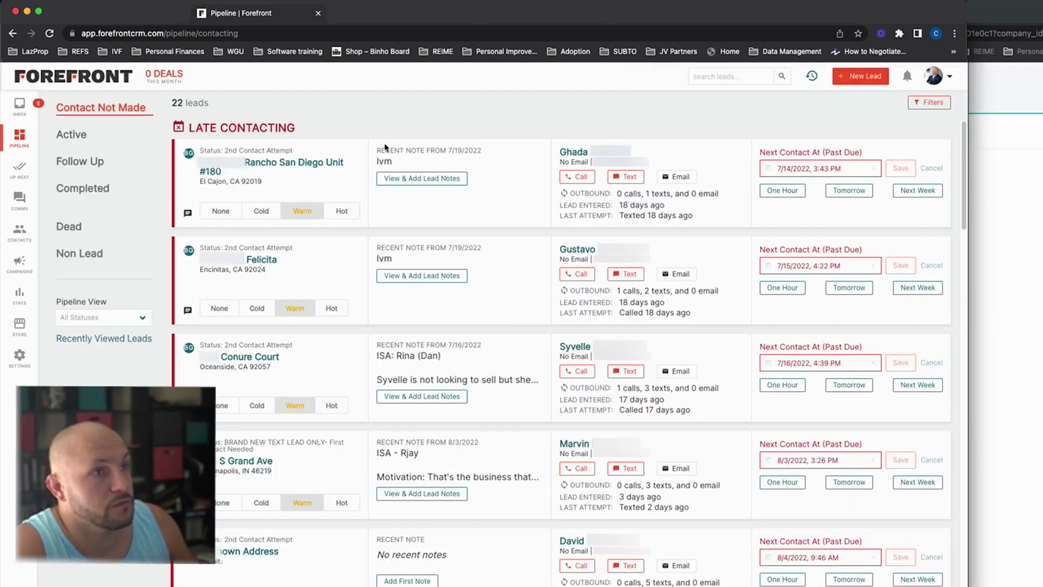
Step: Open the Rancho San Diego Unit #180 lead and review its past-due 7/14/2022 3:43 PM follow-up
click(266, 167)
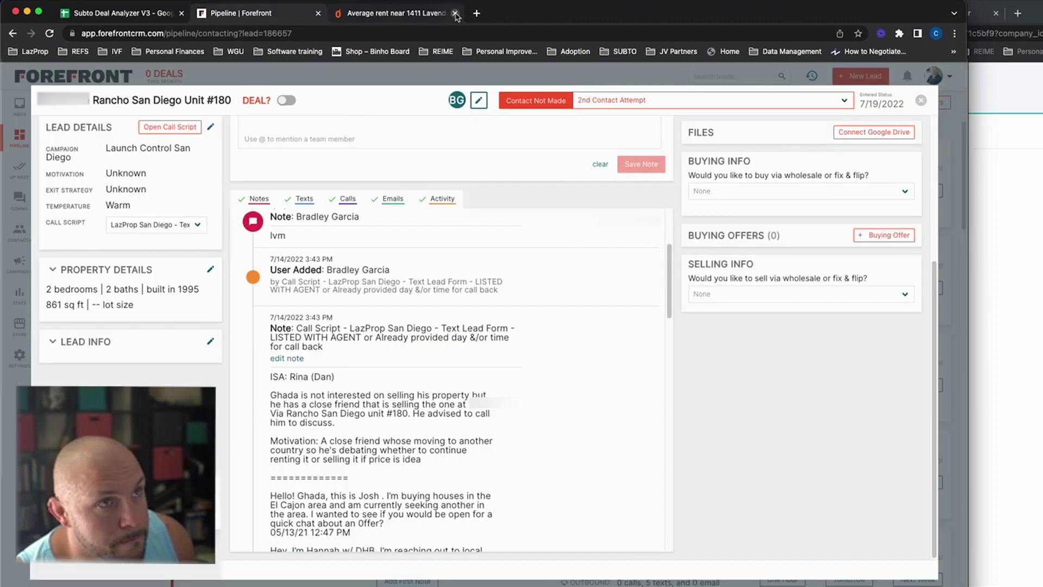
scroll(598, 288, up, 3)
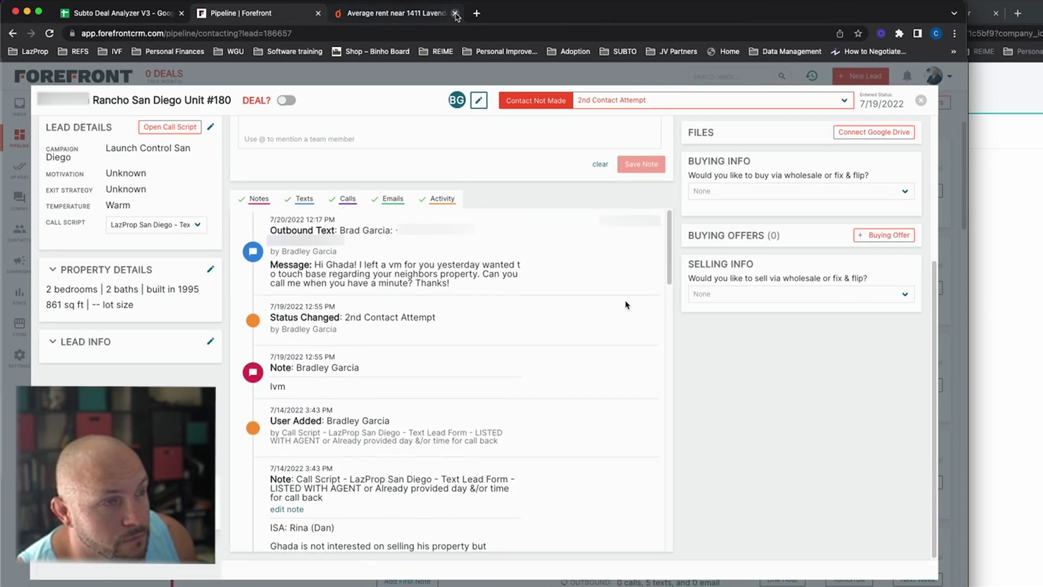
scroll(657, 324, up, 5)
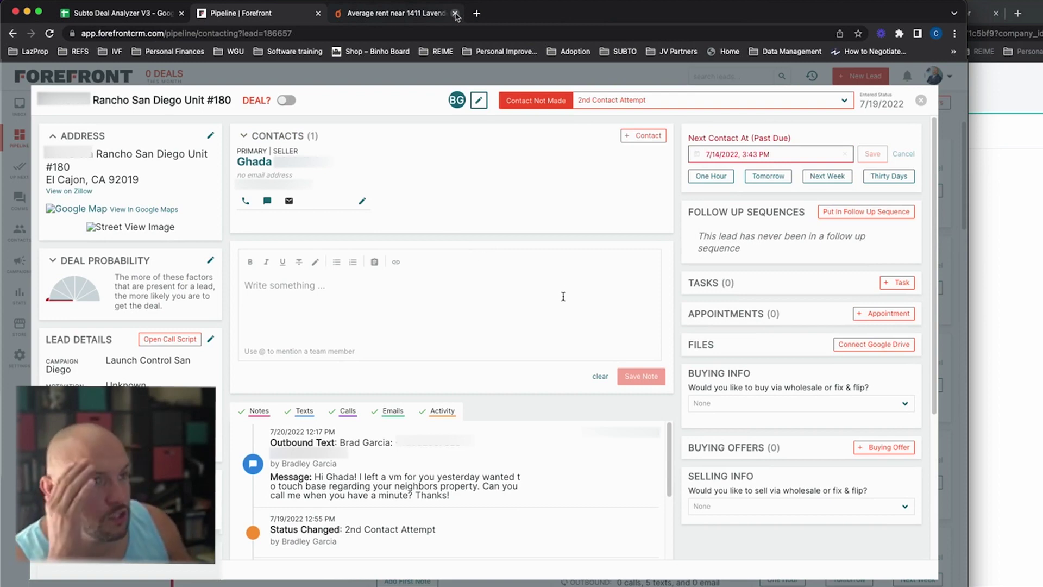
scroll(707, 308, down, 4)
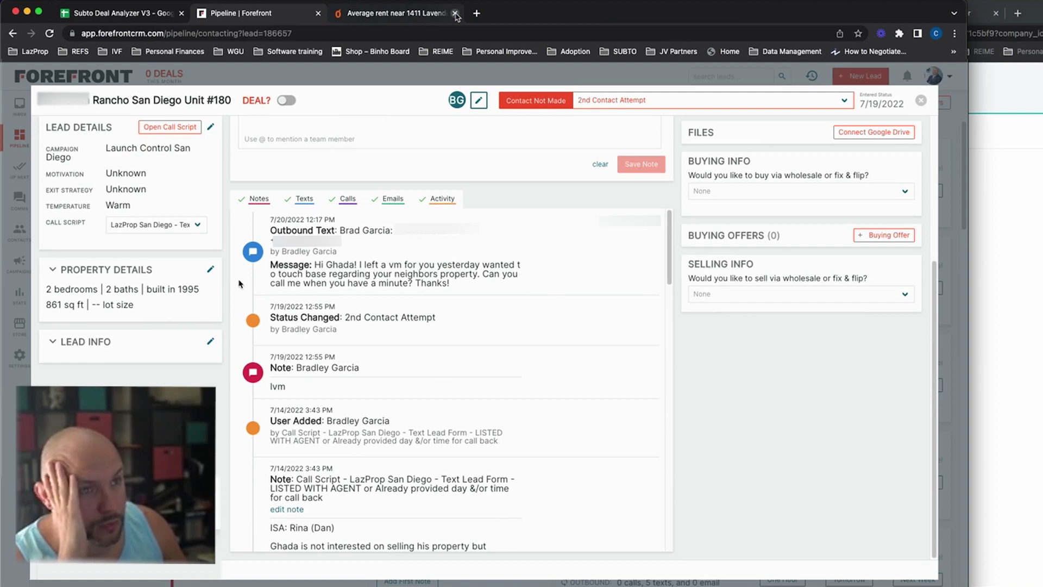
scroll(375, 148, up, 4)
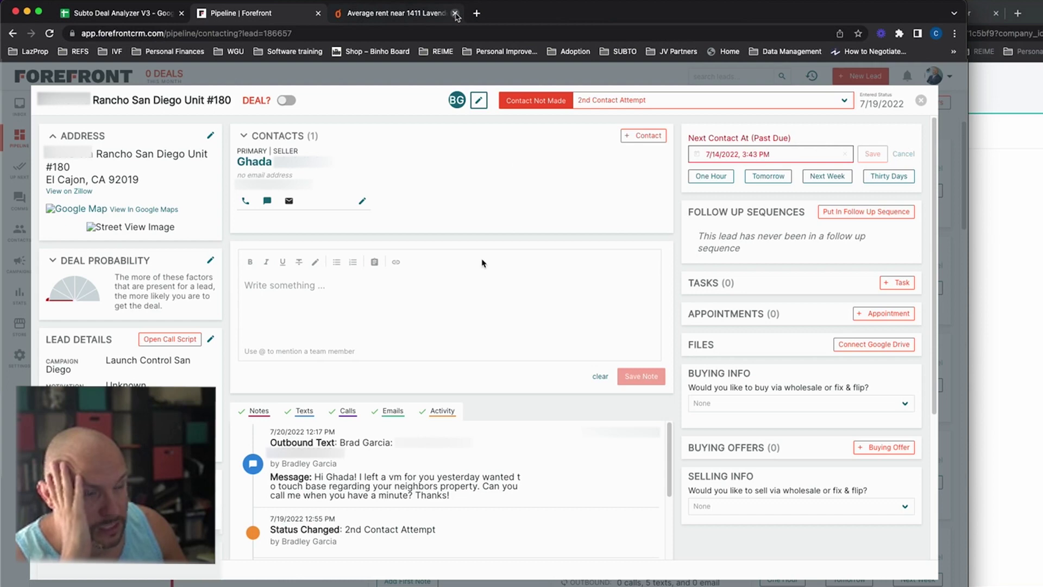
Step: Type the note 'Call Monday earlier' on the Rancho San Diego Unit #180 lead
click(270, 316)
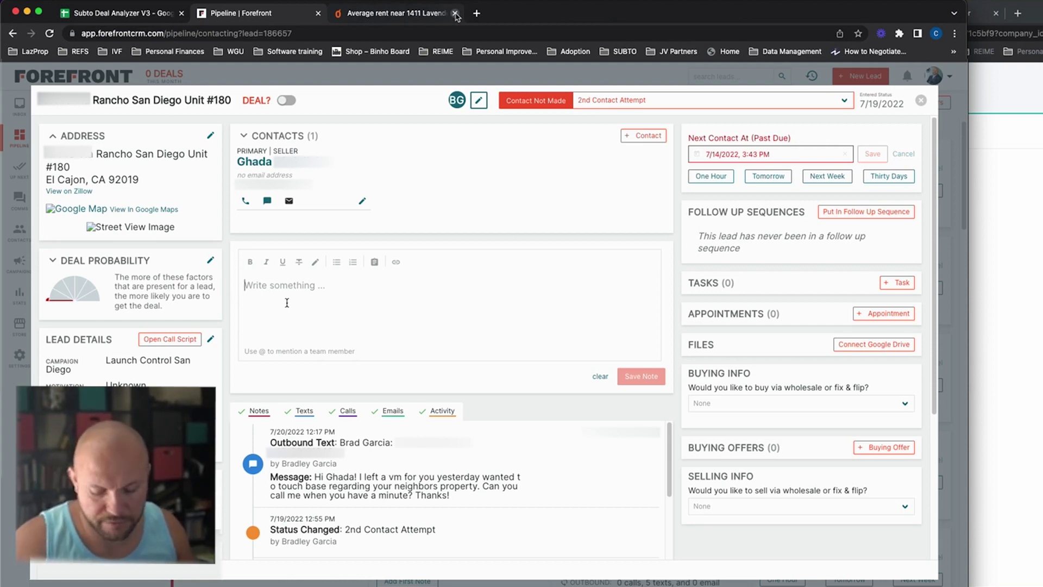
text(Ca)
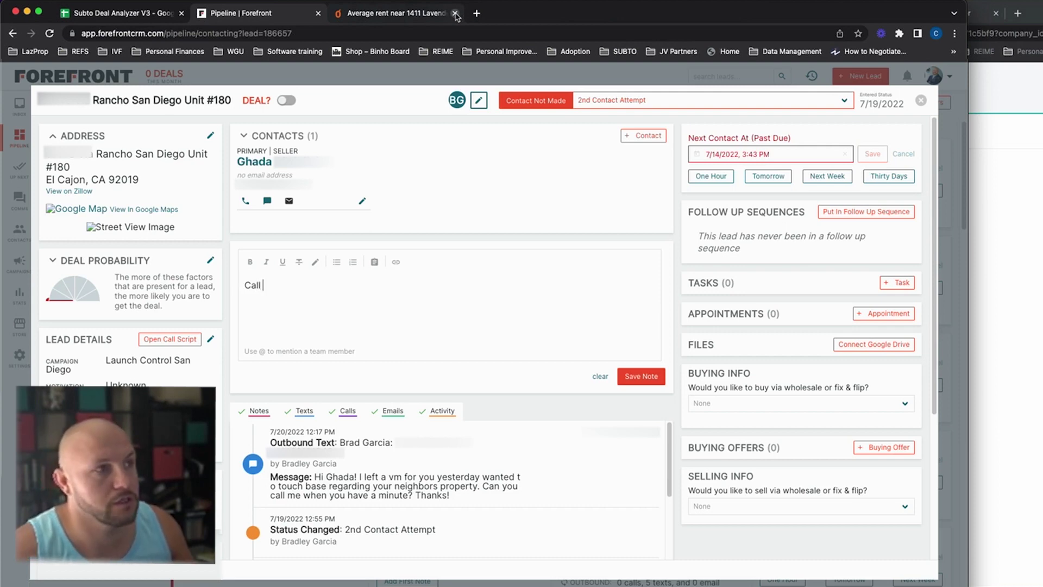
text(ll )
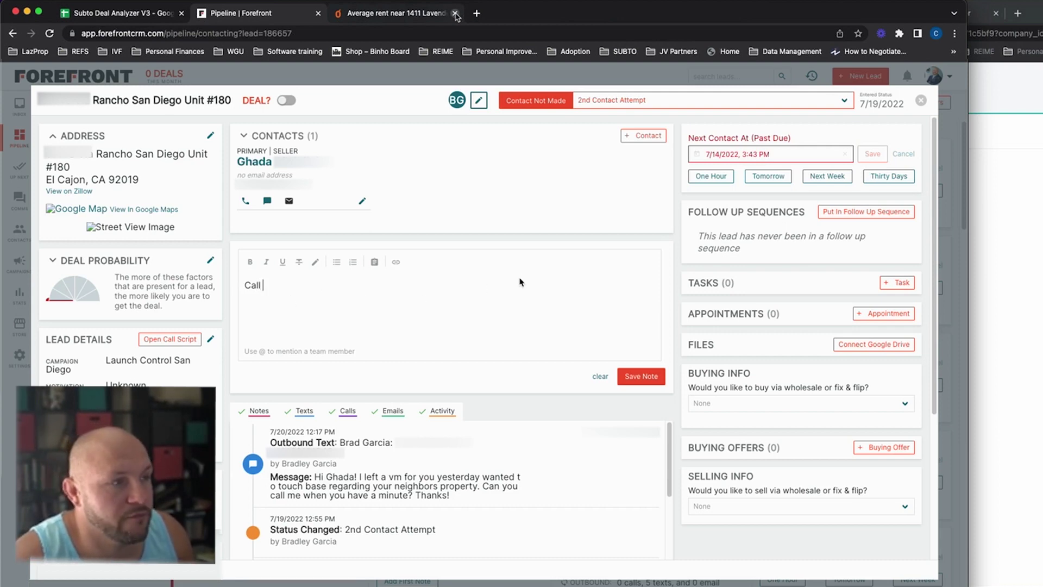
text(Monday earlier)
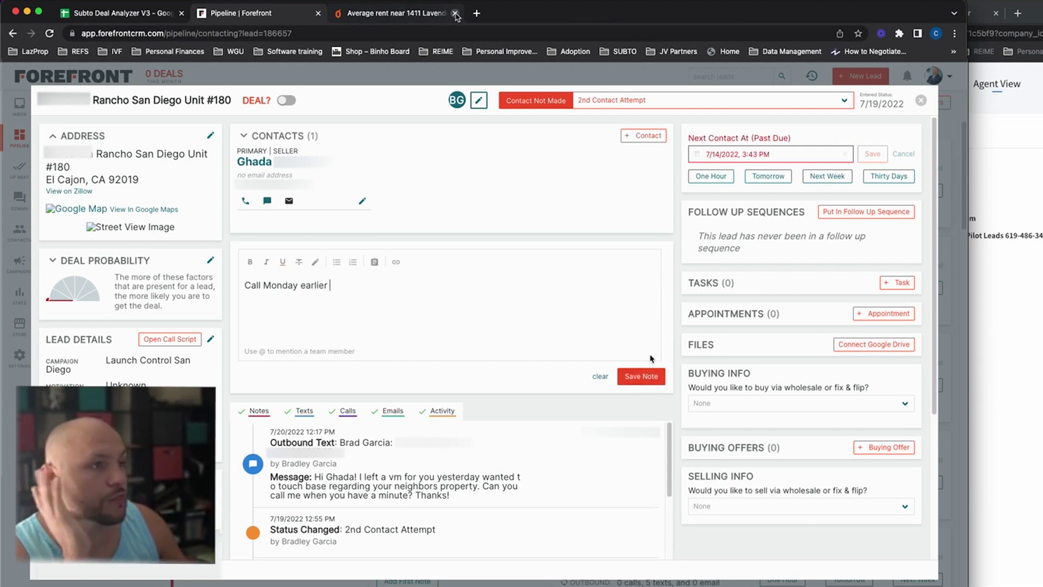
Step: Reassign the Rancho San Diego Unit #180 lead from its previous agent to a new team member
click(481, 102)
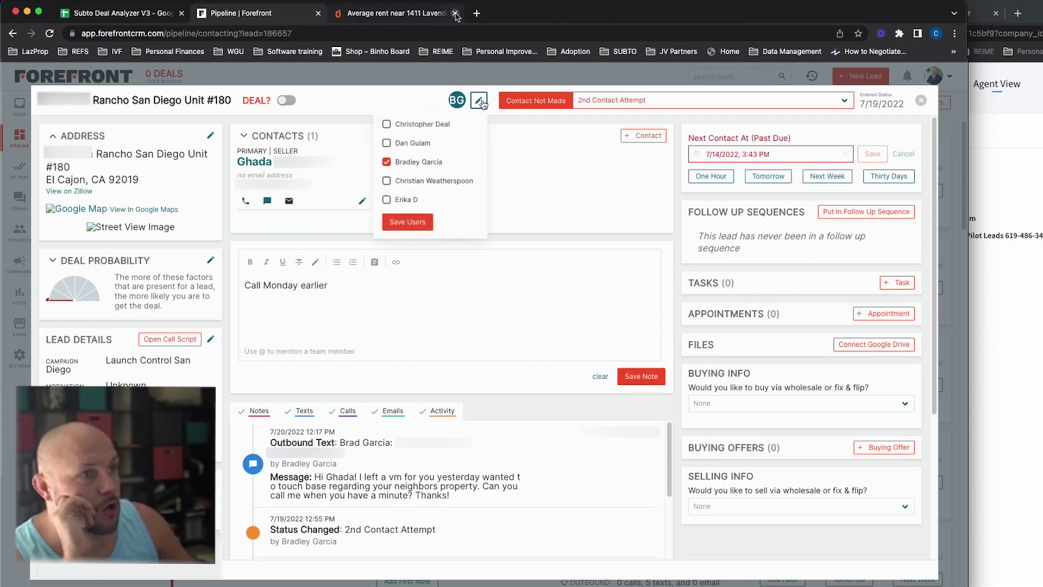
click(387, 124)
click(386, 161)
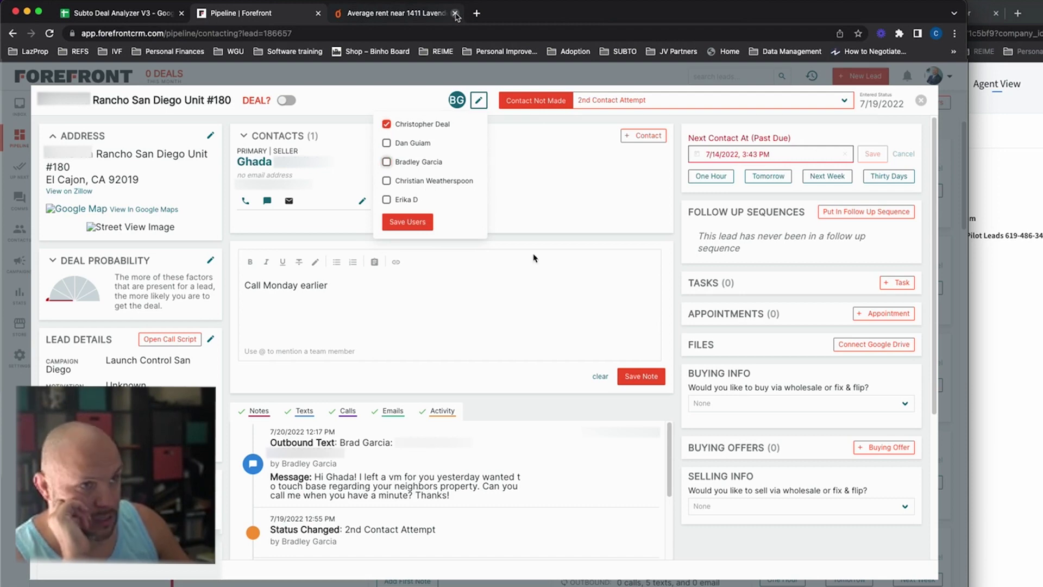
click(404, 223)
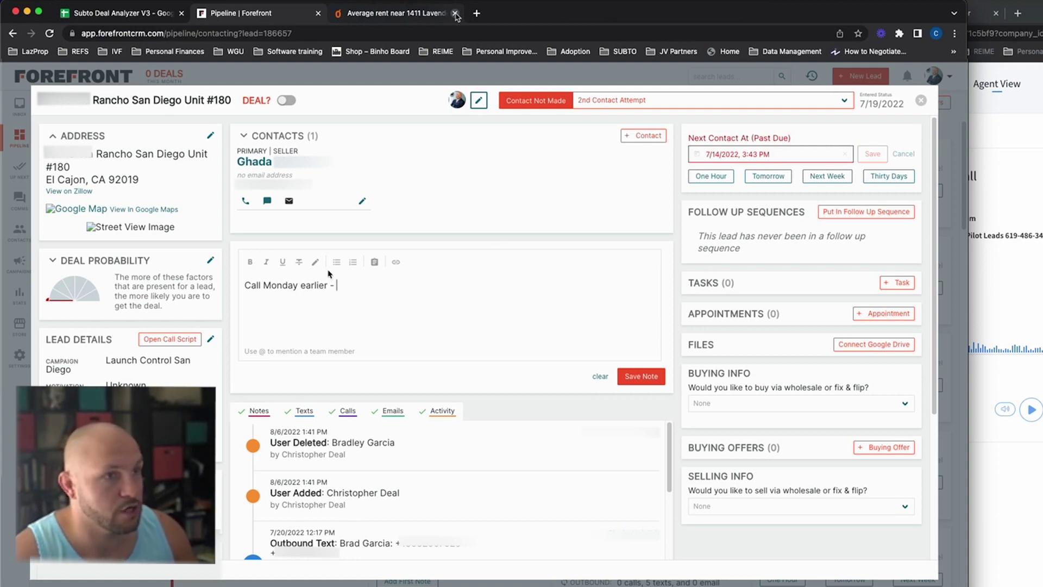
Step: Save the 'Call Monday earlier -' note to the Rancho San Diego Unit #180 lead
click(381, 279)
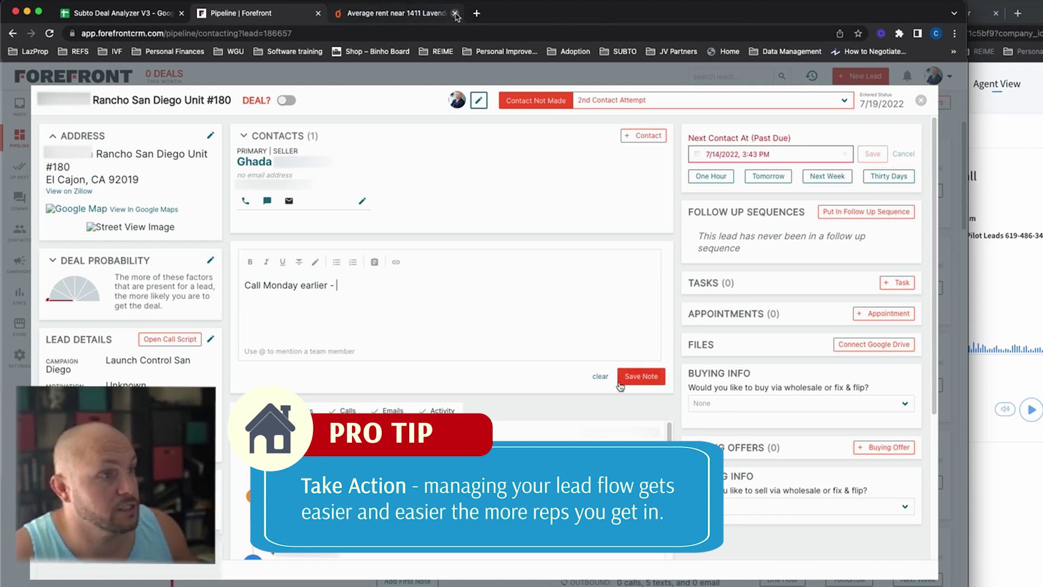
click(641, 377)
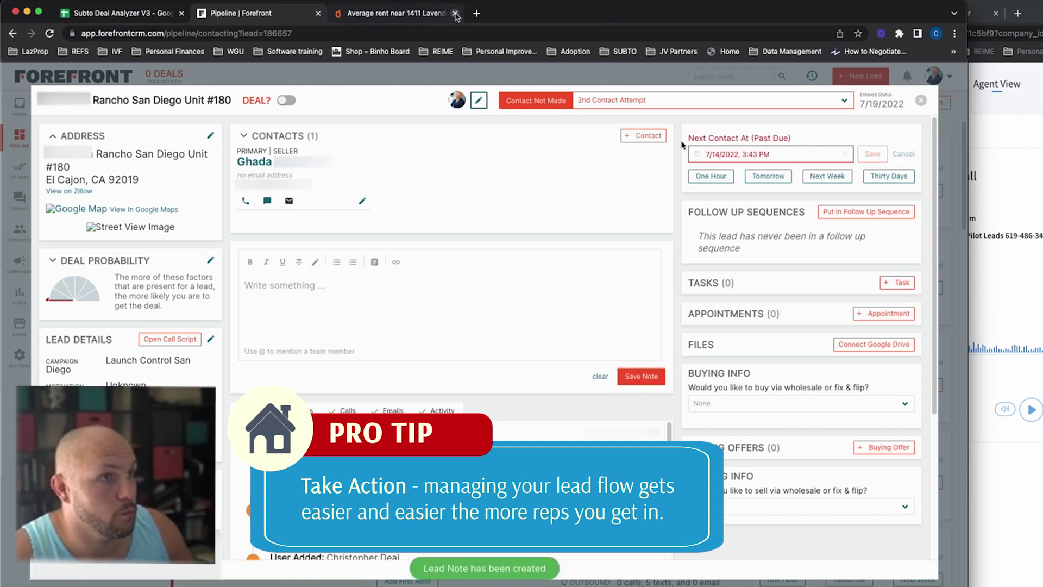
Step: Change the lead's next contact date to August 8, 2022
click(773, 157)
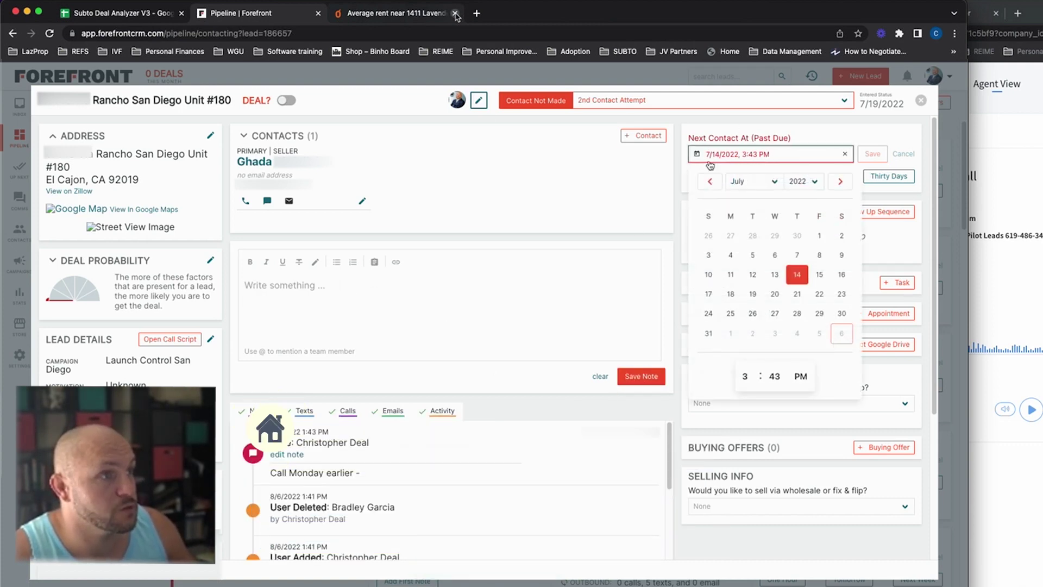
click(731, 295)
click(840, 182)
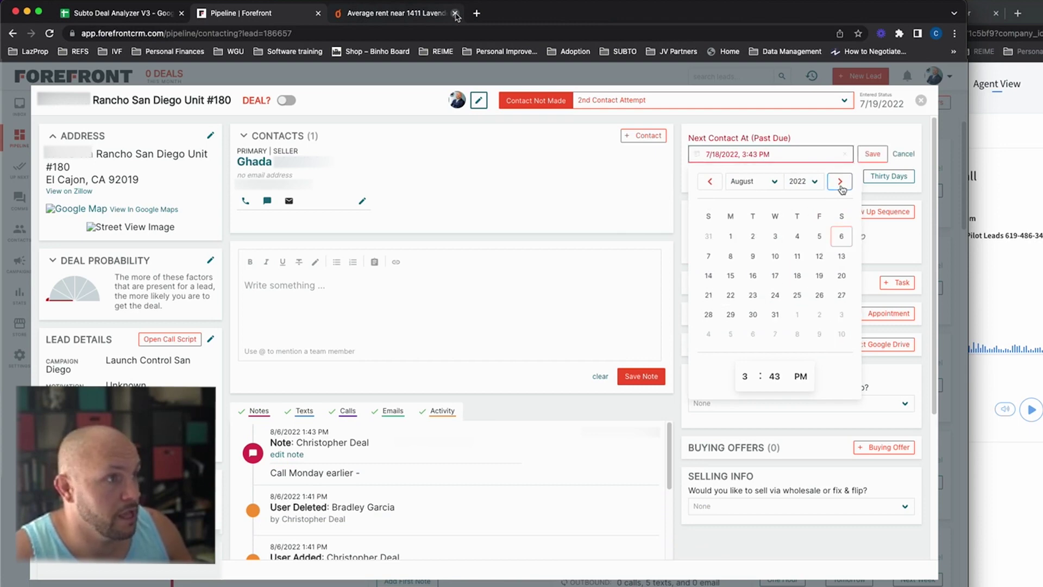
click(732, 258)
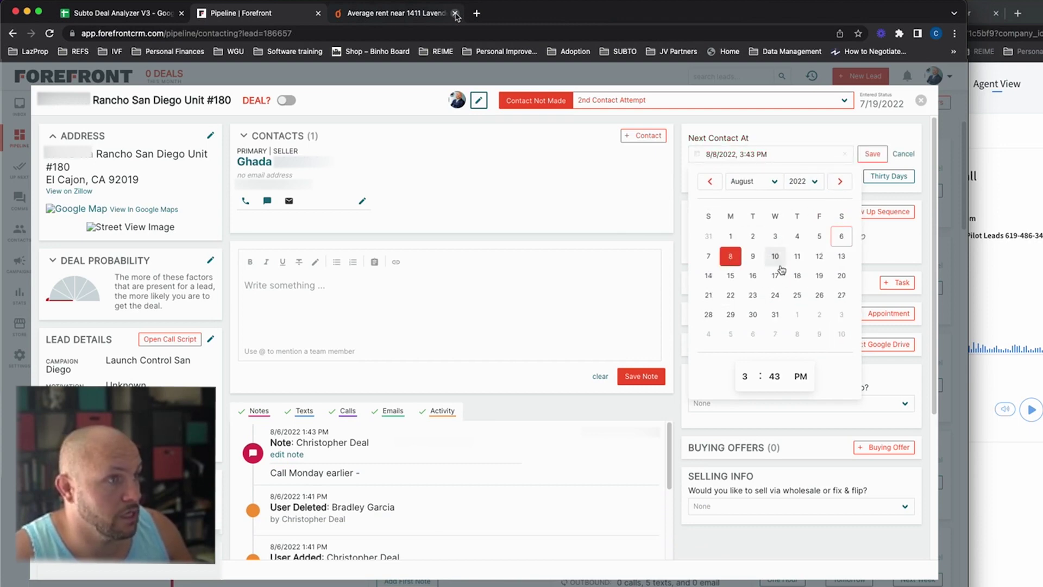
Step: Set the next contact time to 9:00 AM, save it, and close the lead record
click(749, 378)
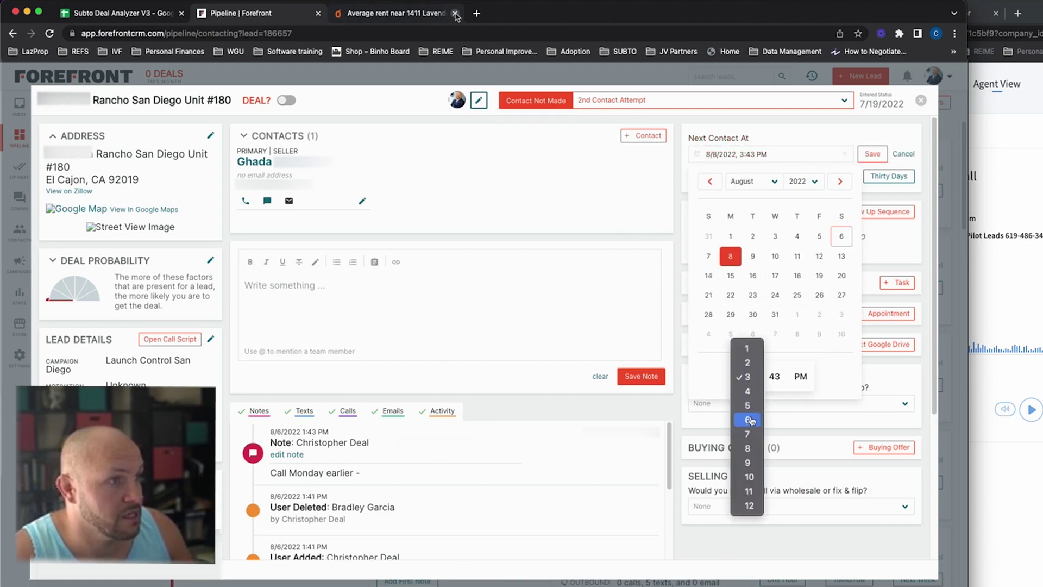
click(749, 462)
click(774, 375)
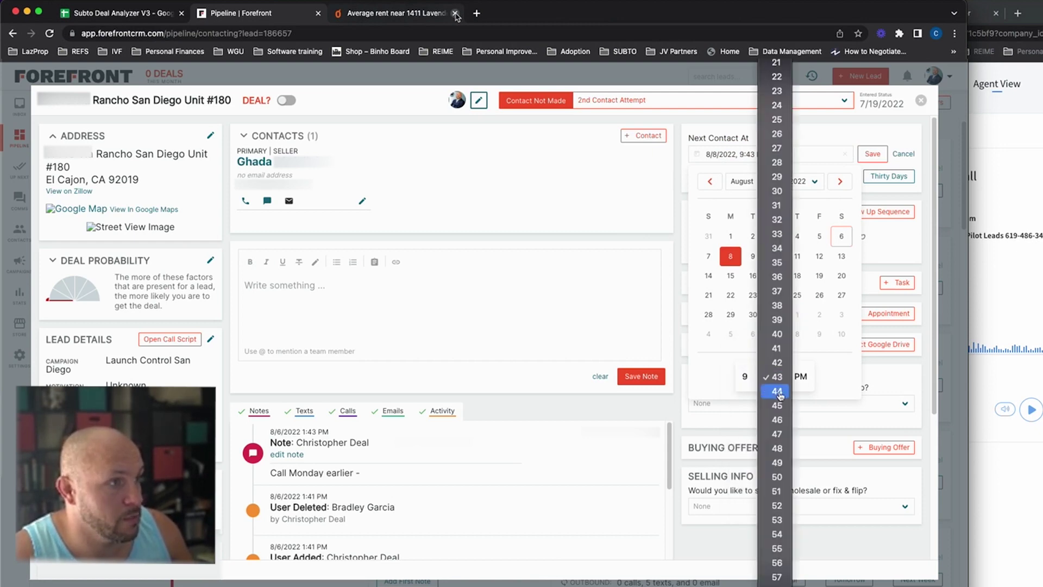
scroll(776, 81, up, 5)
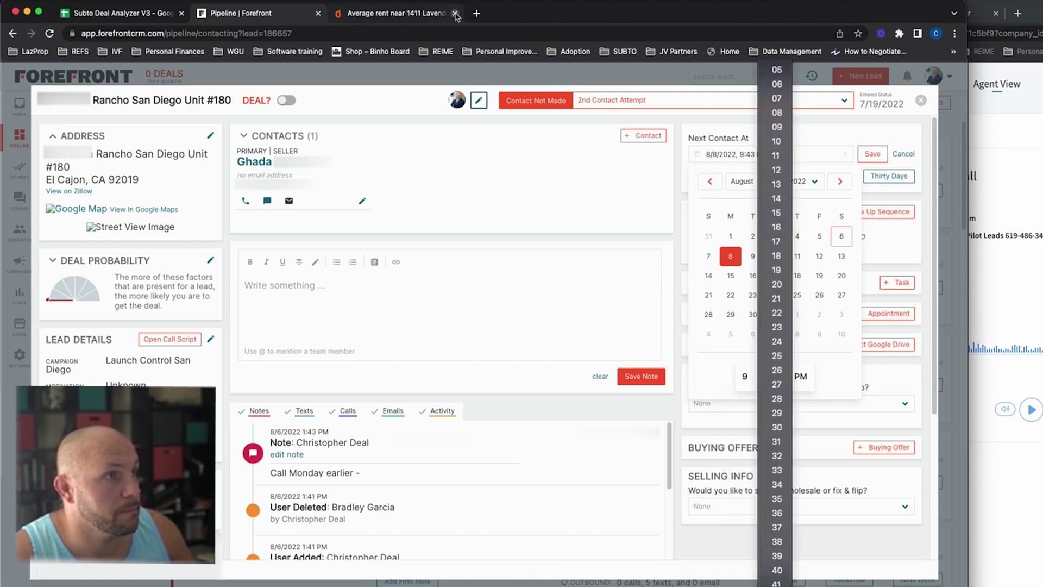
click(777, 70)
click(801, 376)
click(801, 365)
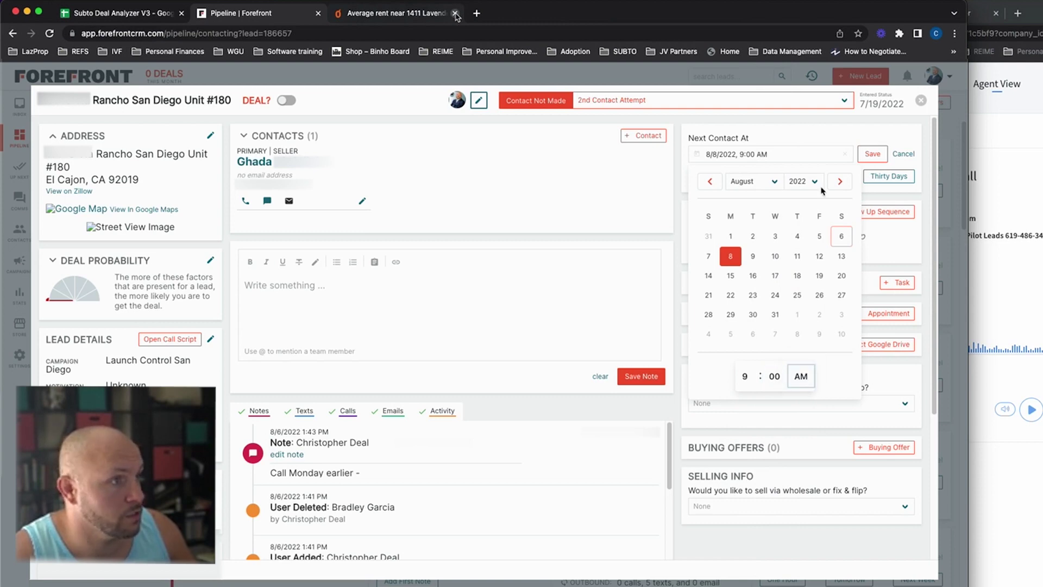
click(873, 154)
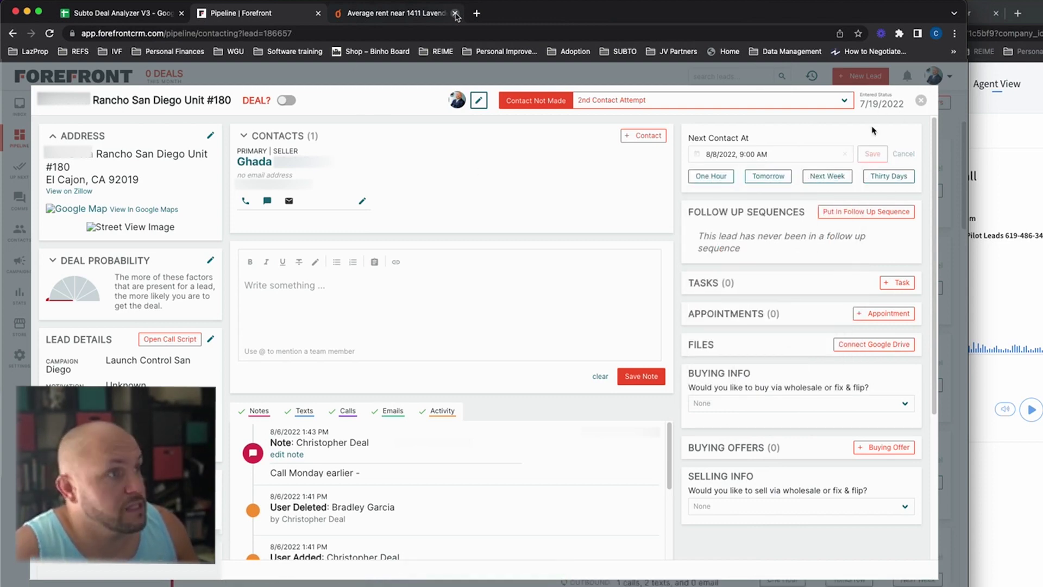
click(921, 100)
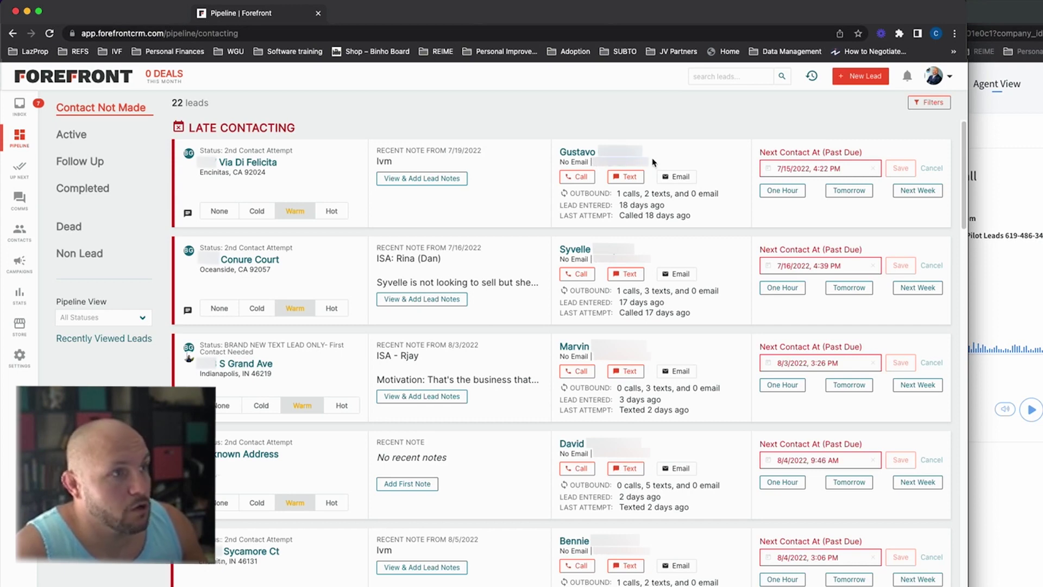
Step: Place an outbound CallRail call to the Via Di Felicita seller using the pasted phone number
click(189, 357)
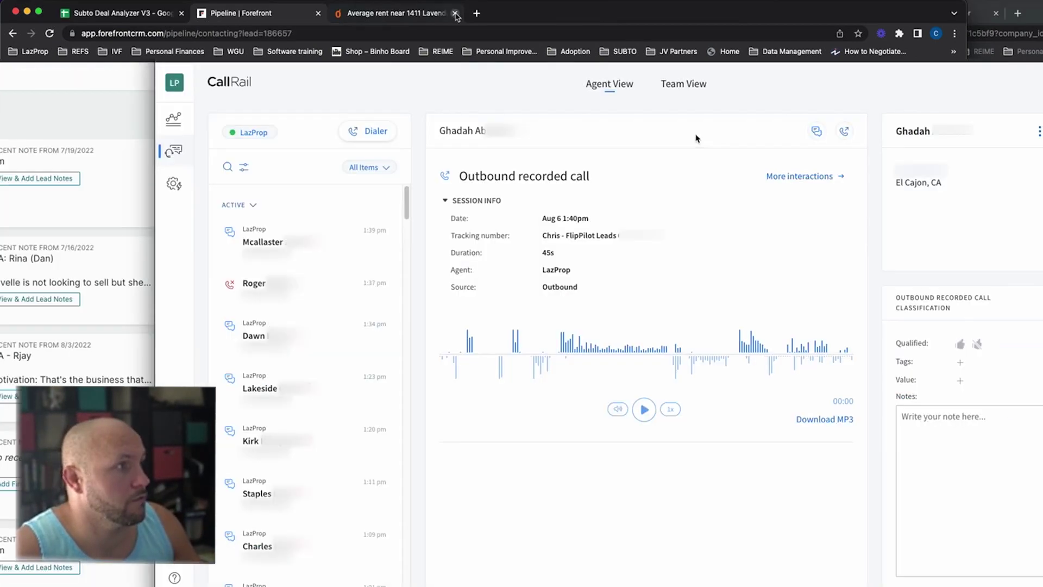
click(360, 130)
click(602, 270)
key(super+v)
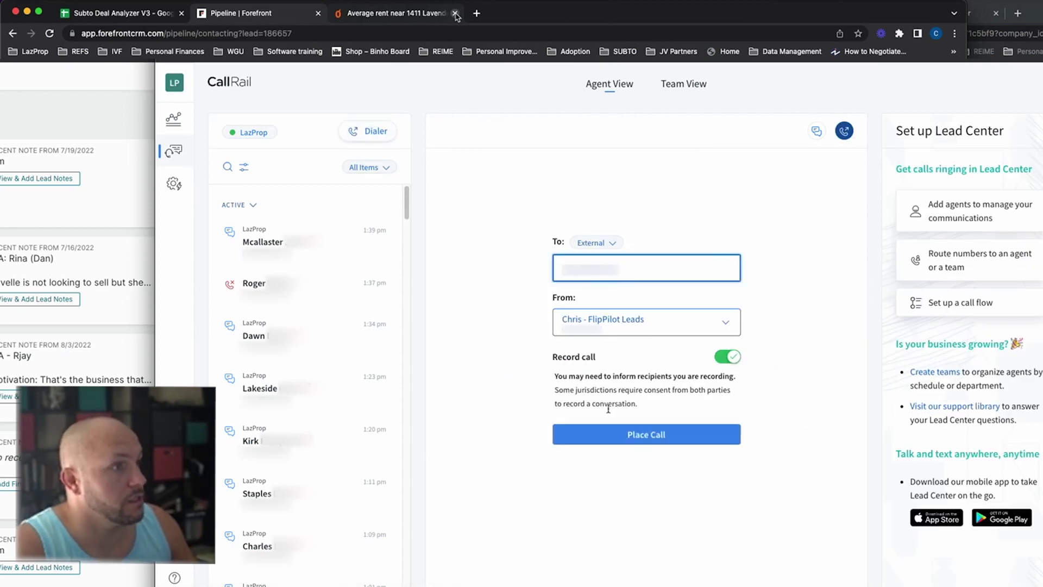
click(596, 434)
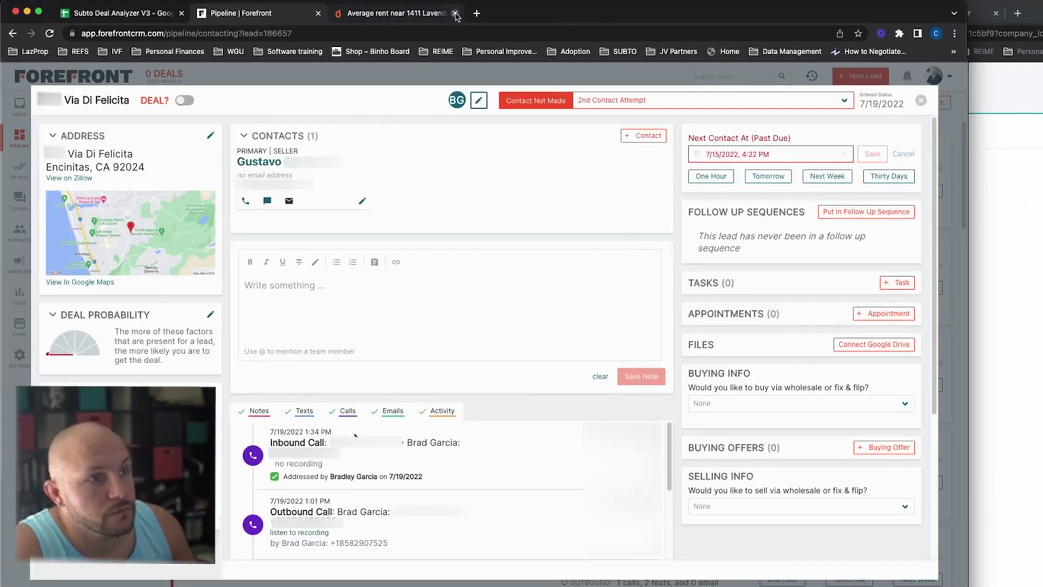
Step: Change the Via Di Felicita lead's next contact from 7/15/2022 4:22 PM to 7/19/2022 2:00 PM
scroll(346, 283, down, 4)
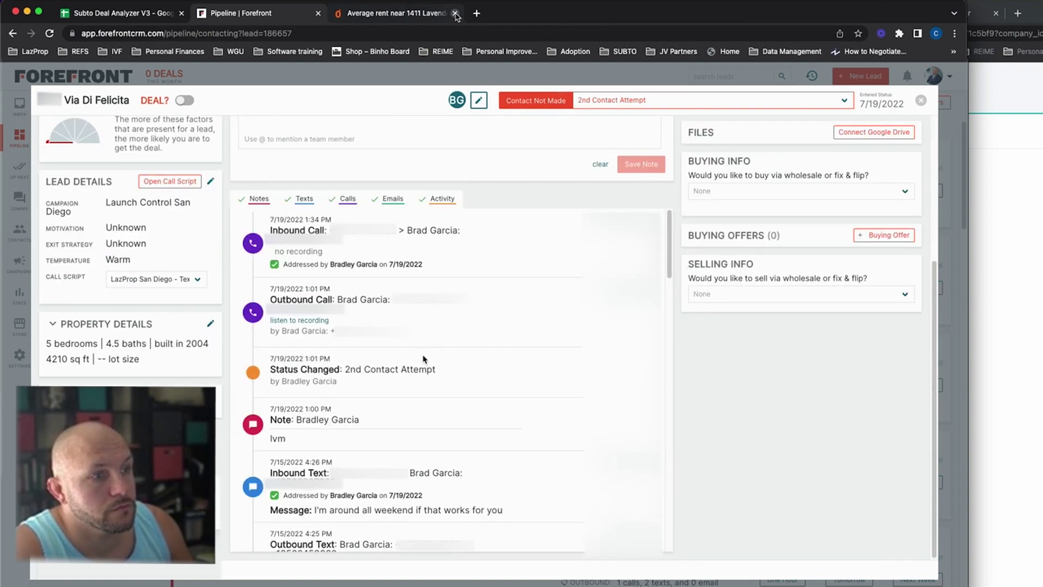
scroll(424, 359, down, 5)
scroll(423, 359, up, 9)
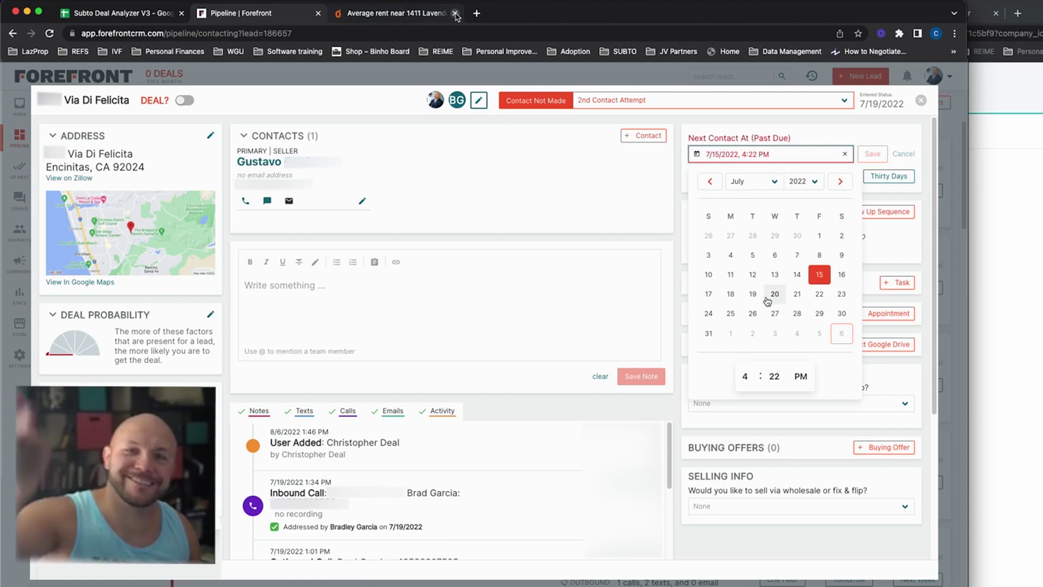
click(752, 295)
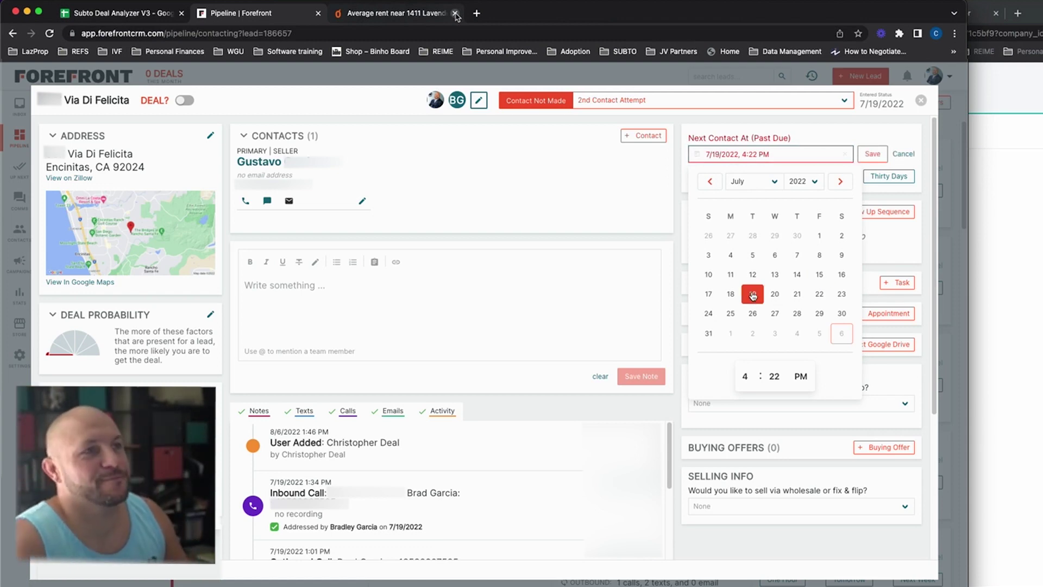
click(745, 376)
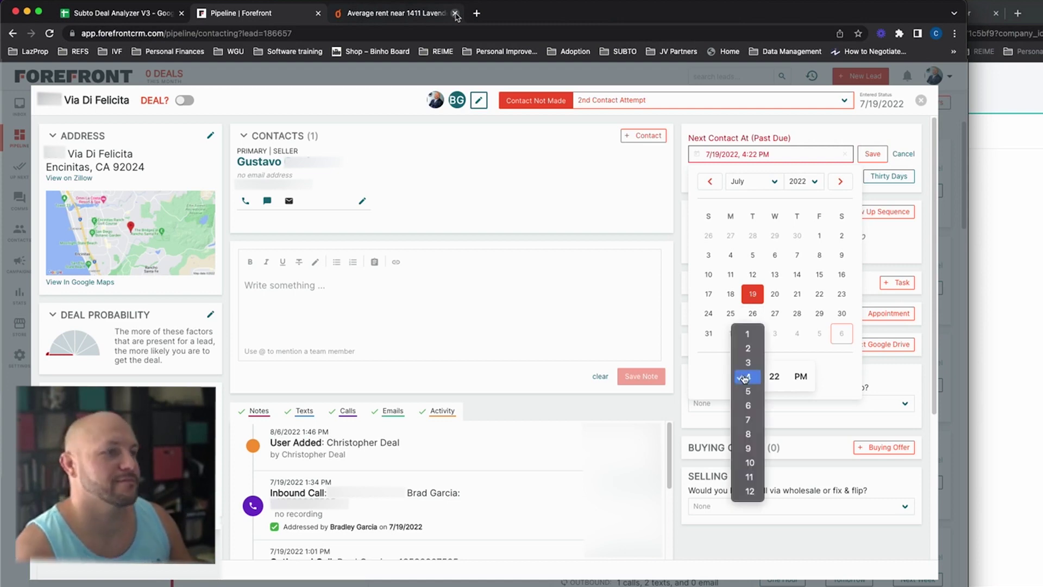
click(774, 376)
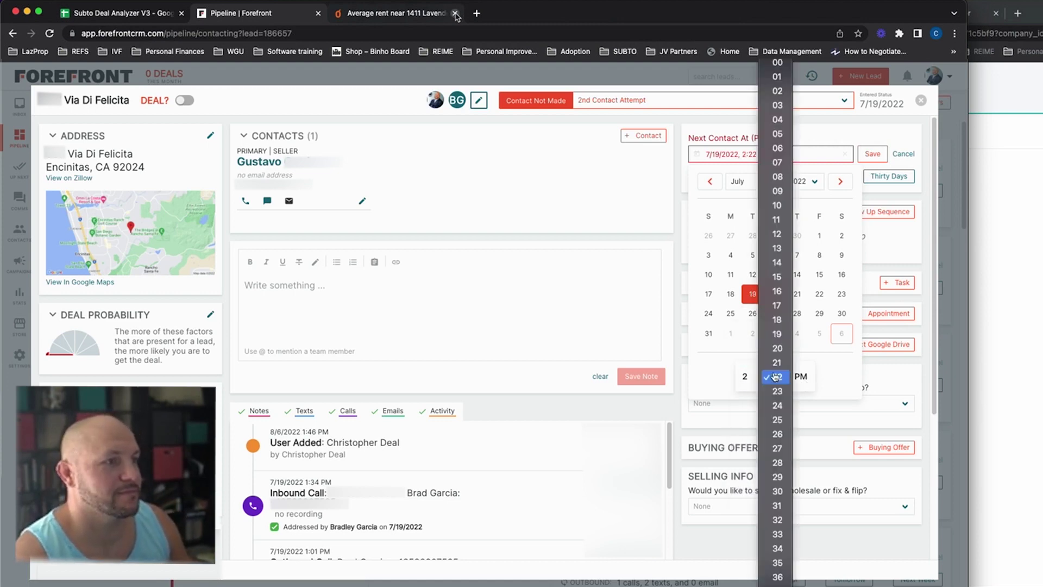
click(778, 67)
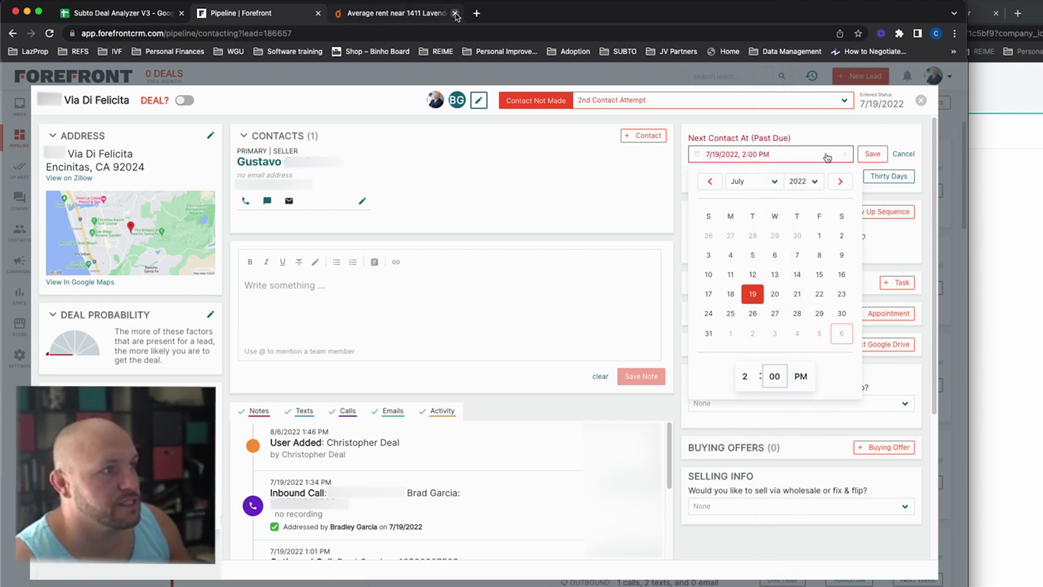
click(752, 71)
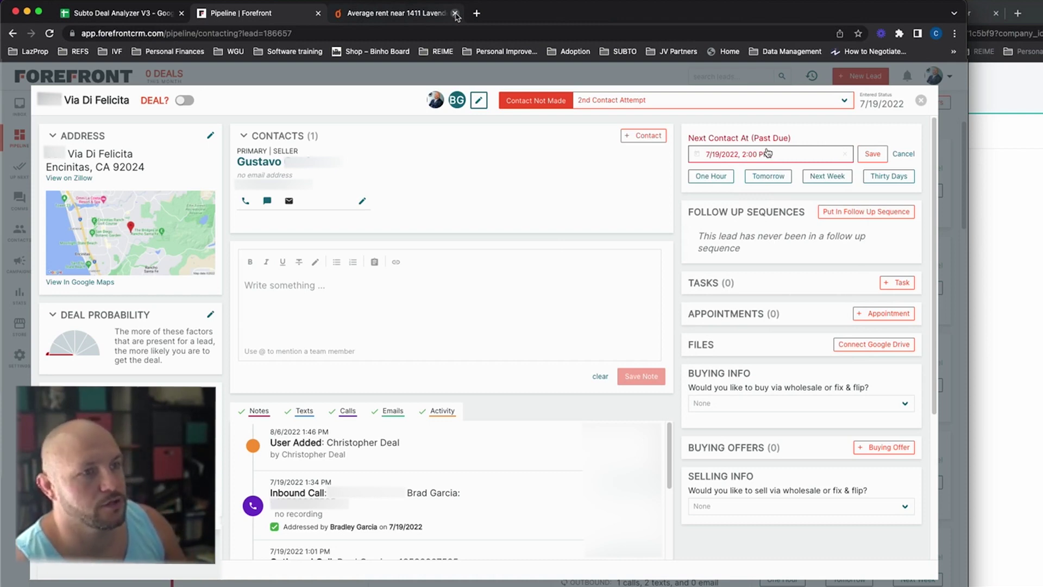
scroll(532, 387, down, 4)
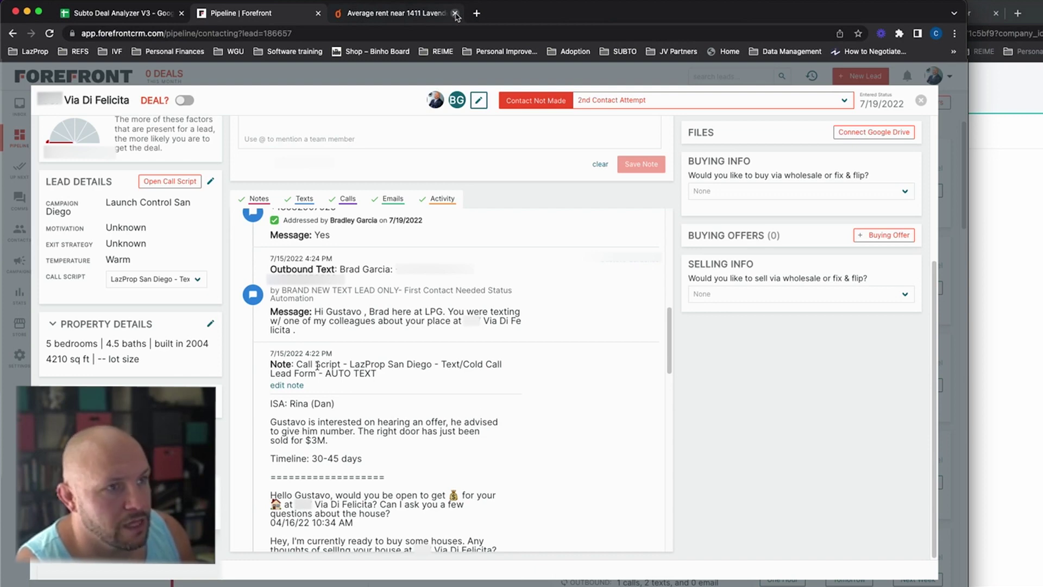
scroll(152, 317, up, 4)
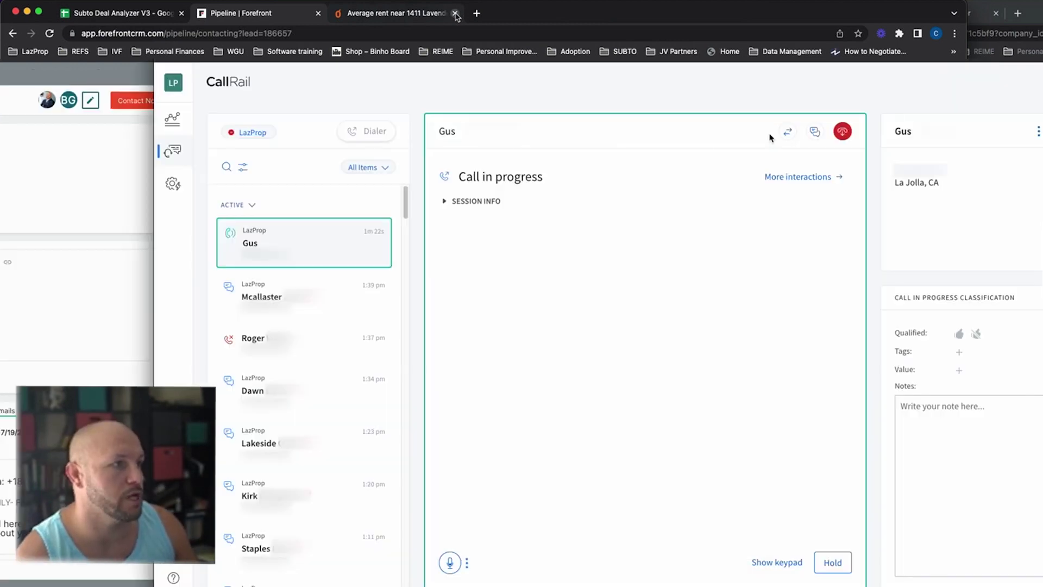
Step: Hang up on the first seller, answer the Indianapolis seller's call, and hide the call panel
click(842, 132)
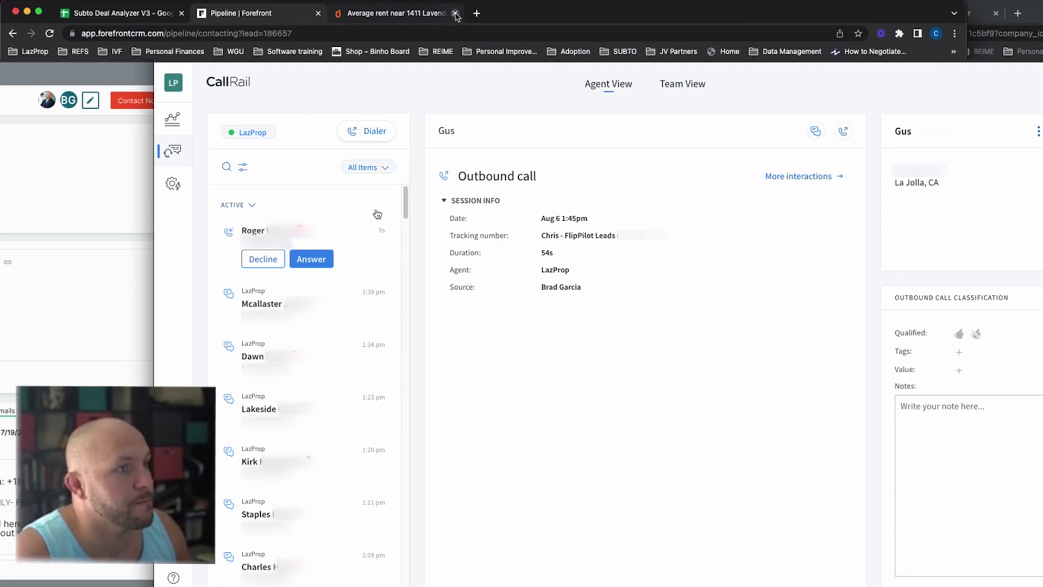
click(311, 259)
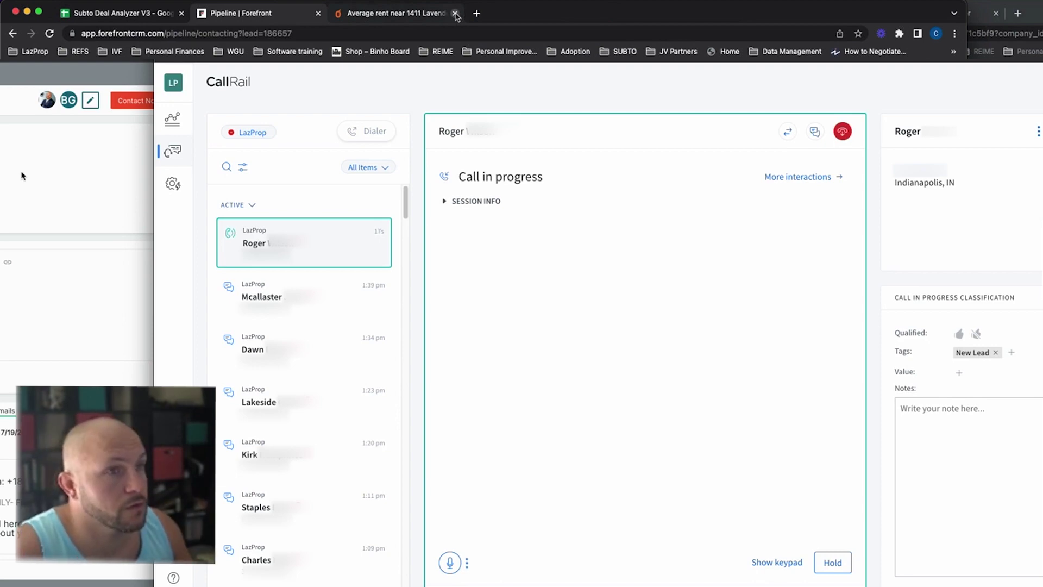
click(66, 164)
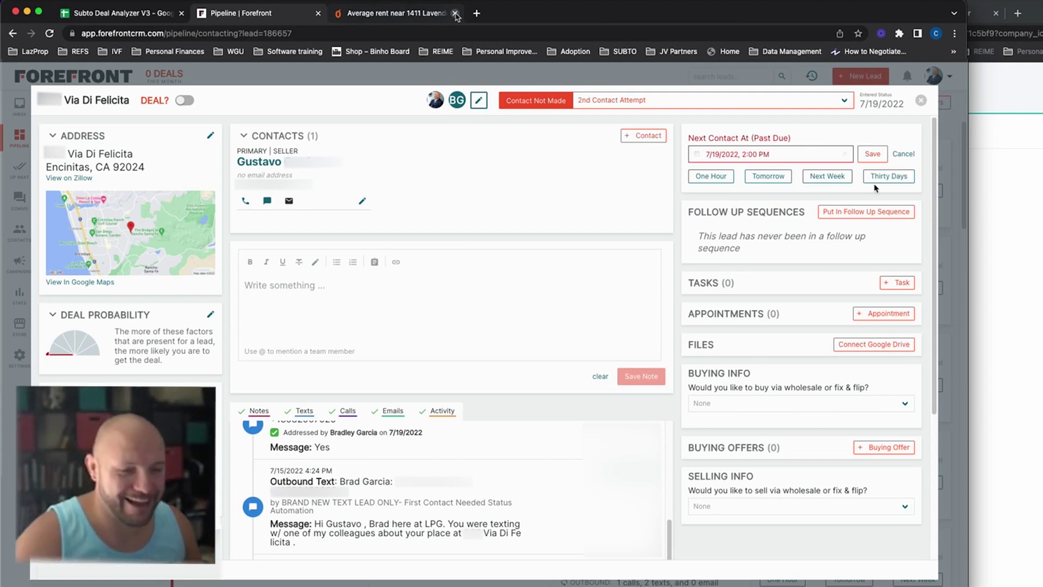
Step: Close the Via Di Felicita lead and view the E Travers Pl inbox lead's Zillow listing
click(921, 101)
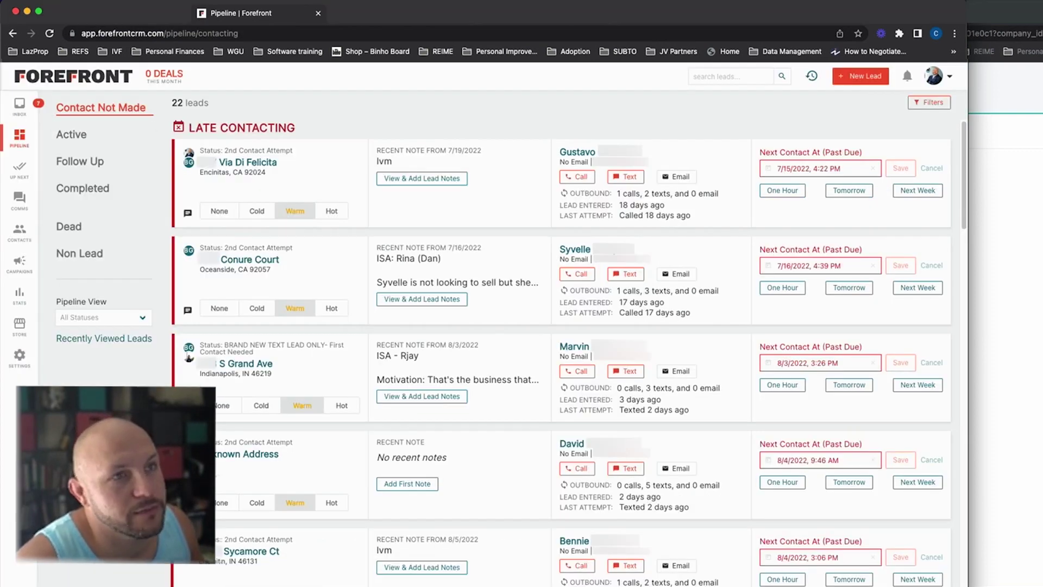
click(20, 106)
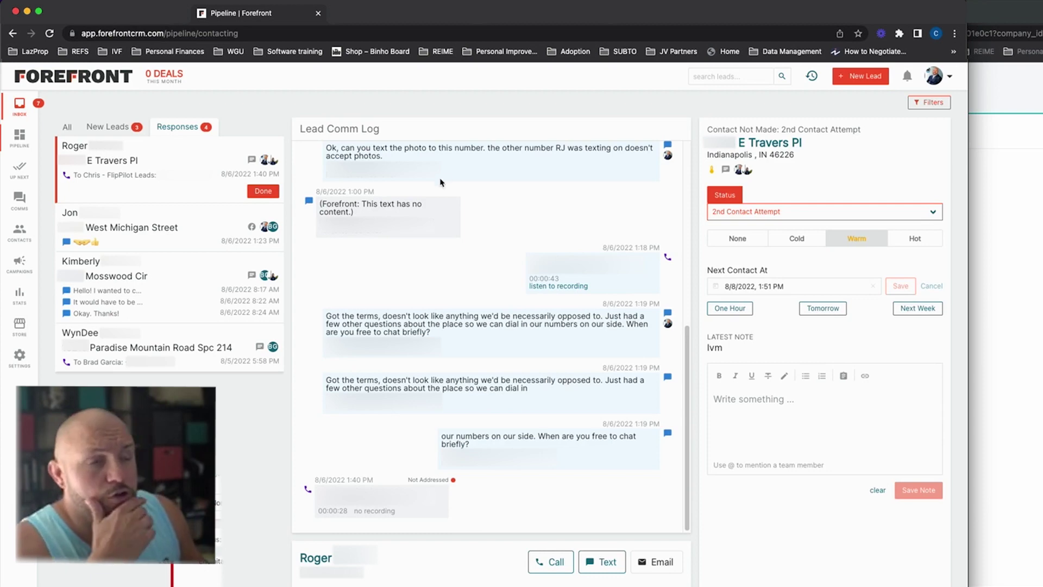
click(778, 152)
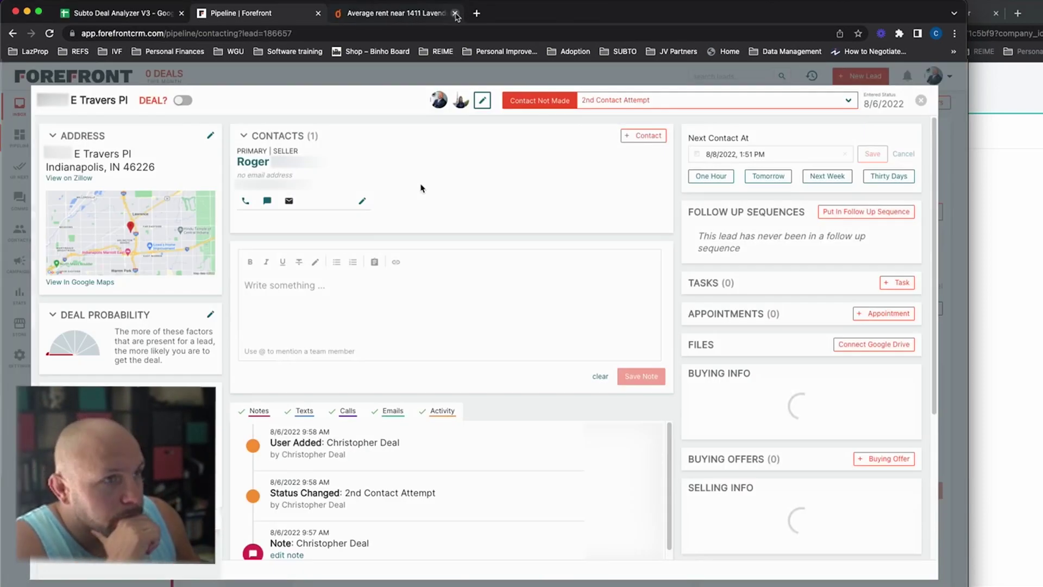
click(74, 180)
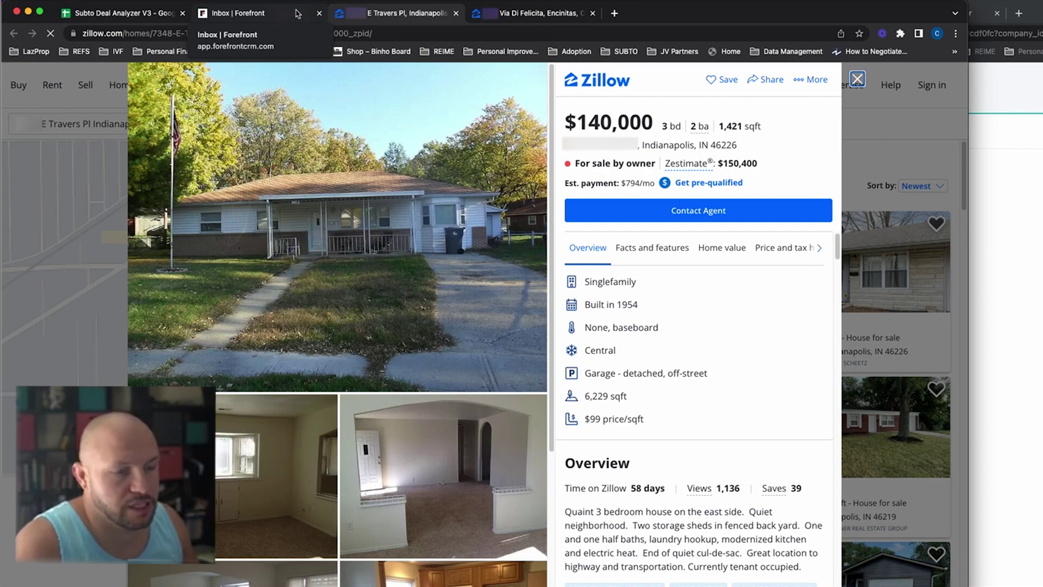
Step: Go back to the E Travers Pl lead record in Forefront and focus its note editor
click(253, 11)
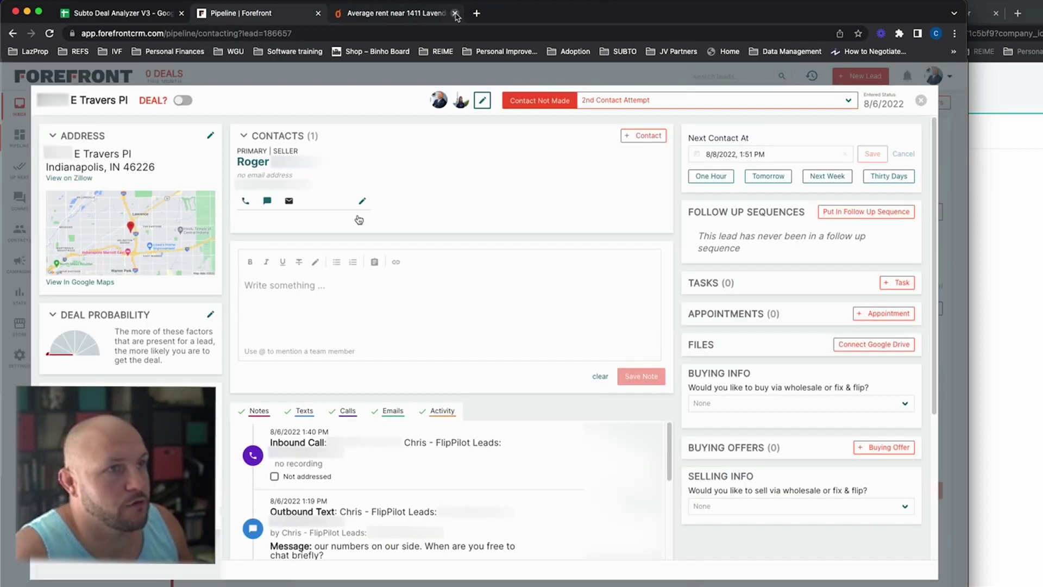
click(300, 300)
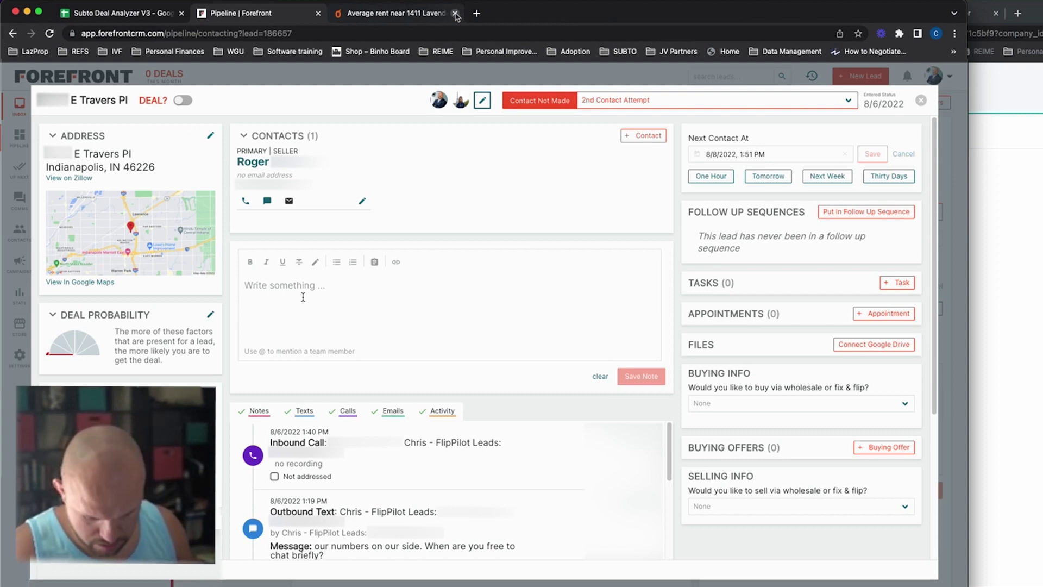
Step: Write note lines 'not a lot of action', 'been doing this 50 yrs', 'retirement soon', '10 units', then select '10 units'
text(not a )
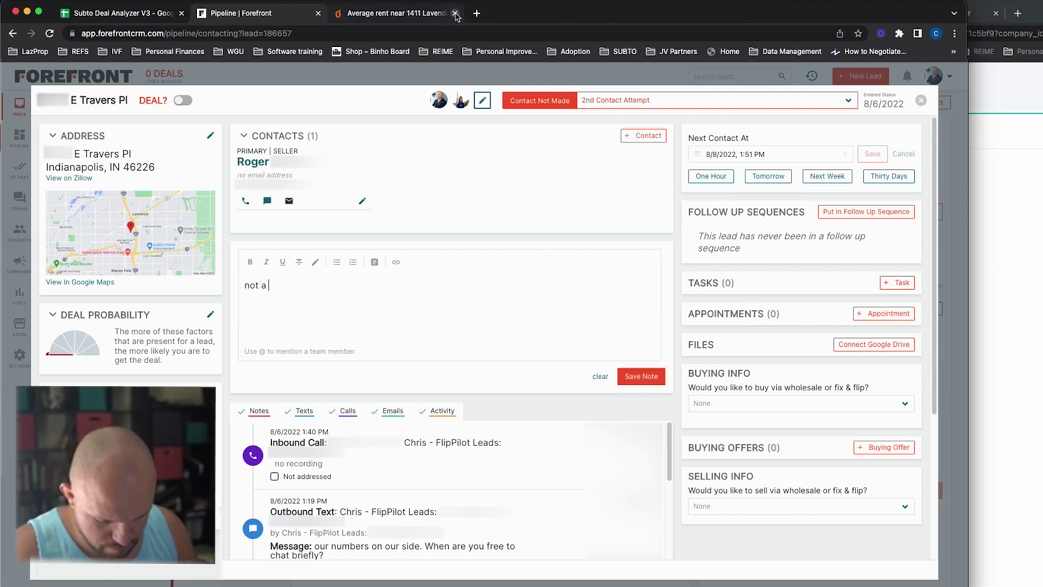
text(lot of action)
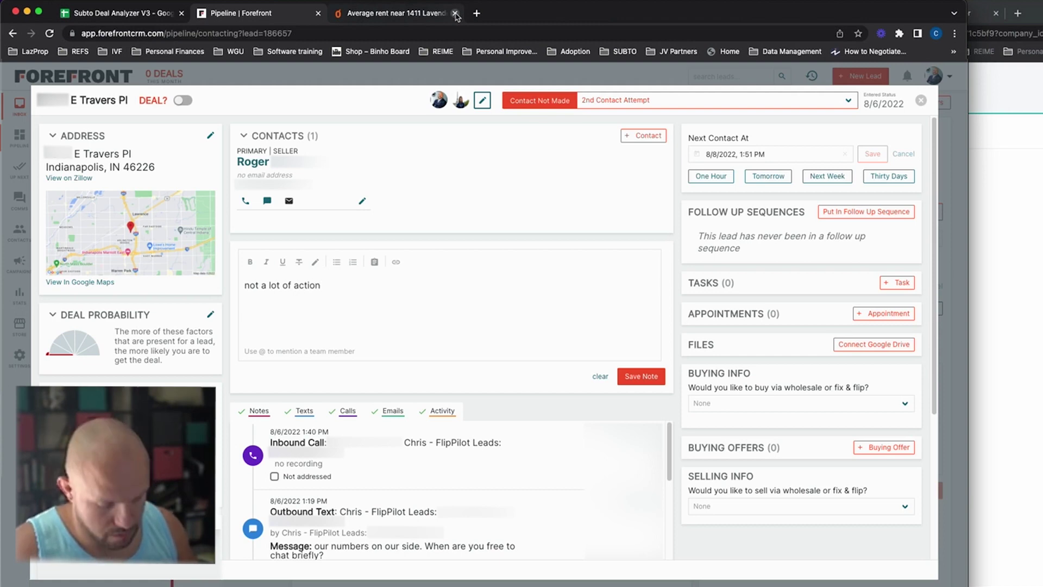
key(Return)
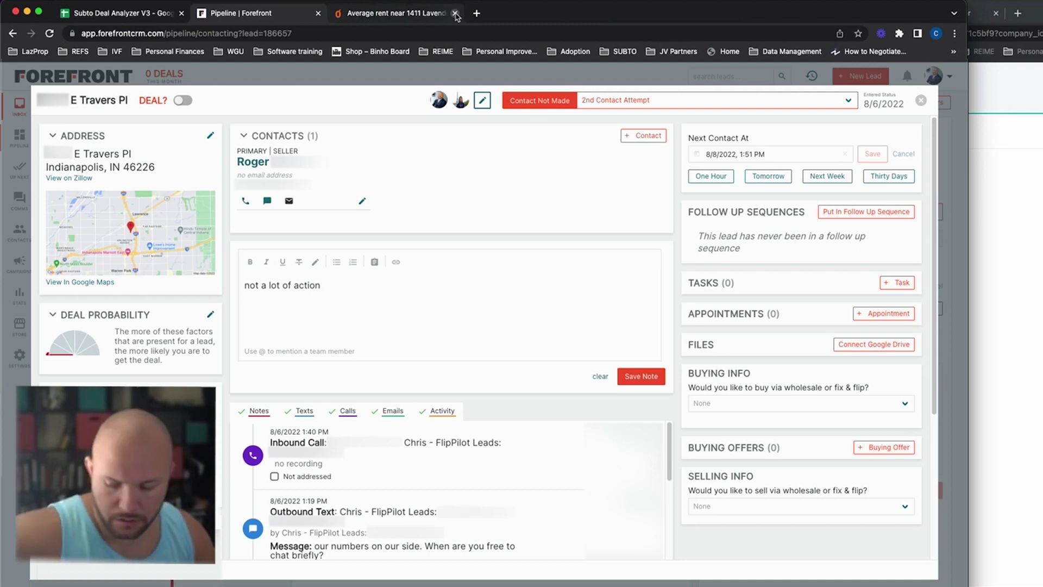
text(been)
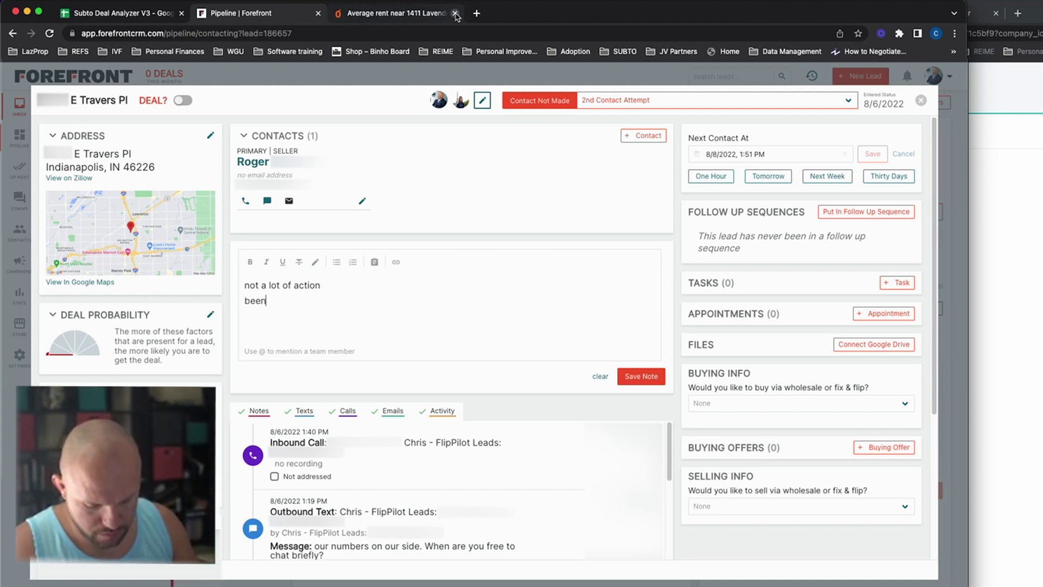
text( doing this 50 yrs)
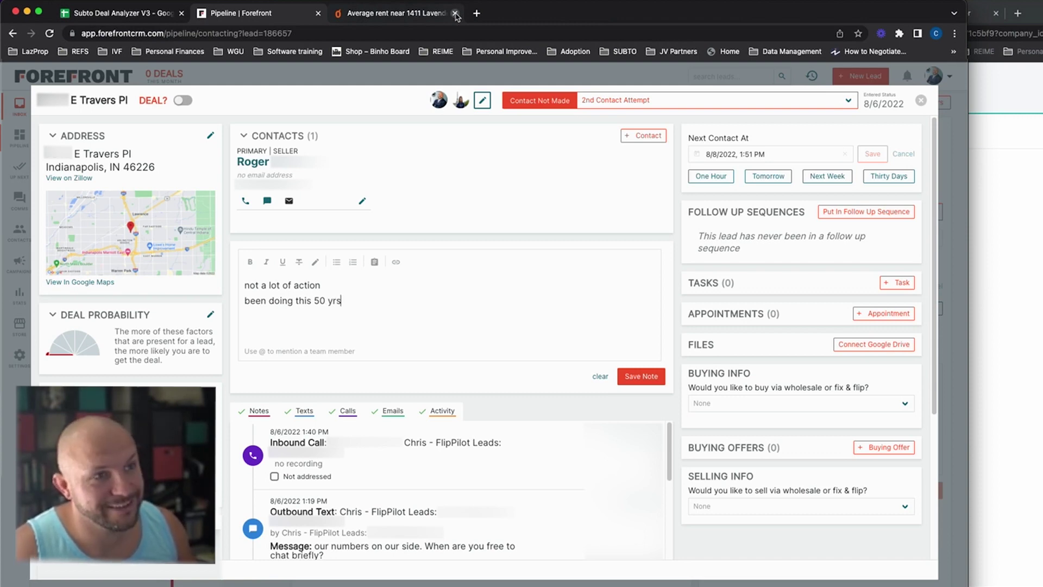
key(Return)
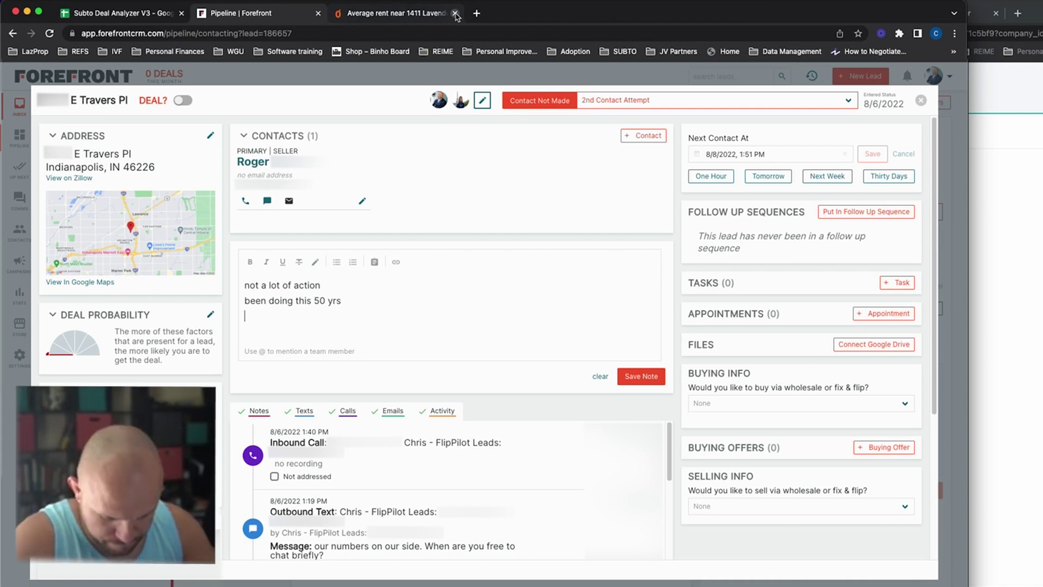
text(retirement soon)
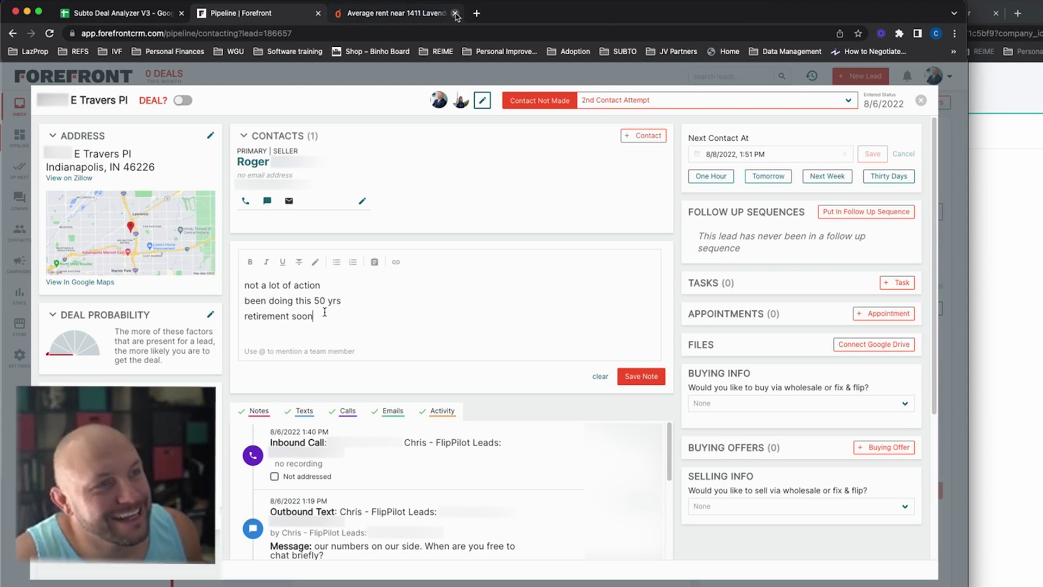
key(Return)
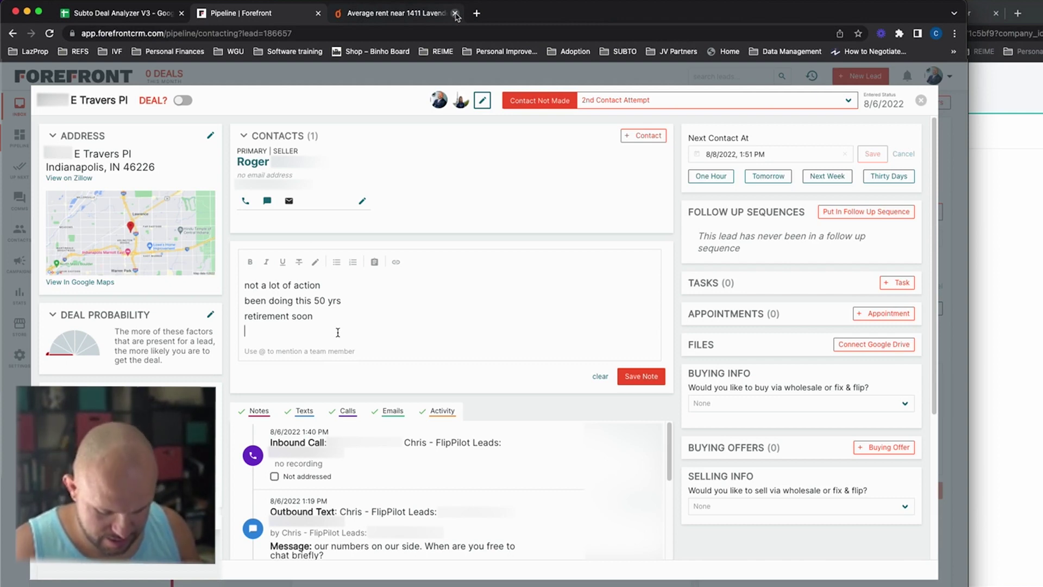
text(10 units)
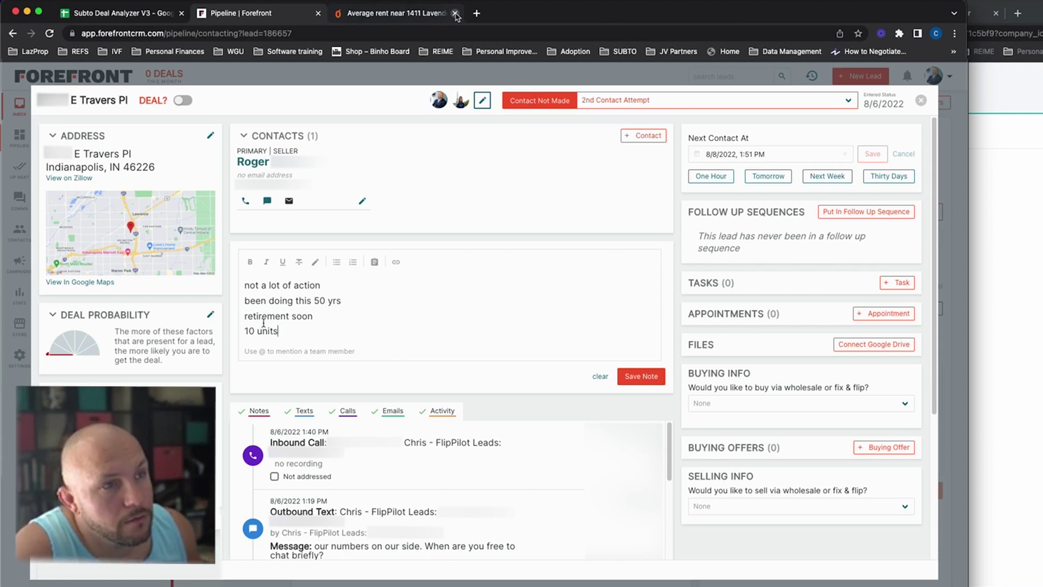
drag(282, 332, 242, 332)
Step: Replace the '10 units' line with one giving the seller's wife's name and 'his wife'
key(BackSpace)
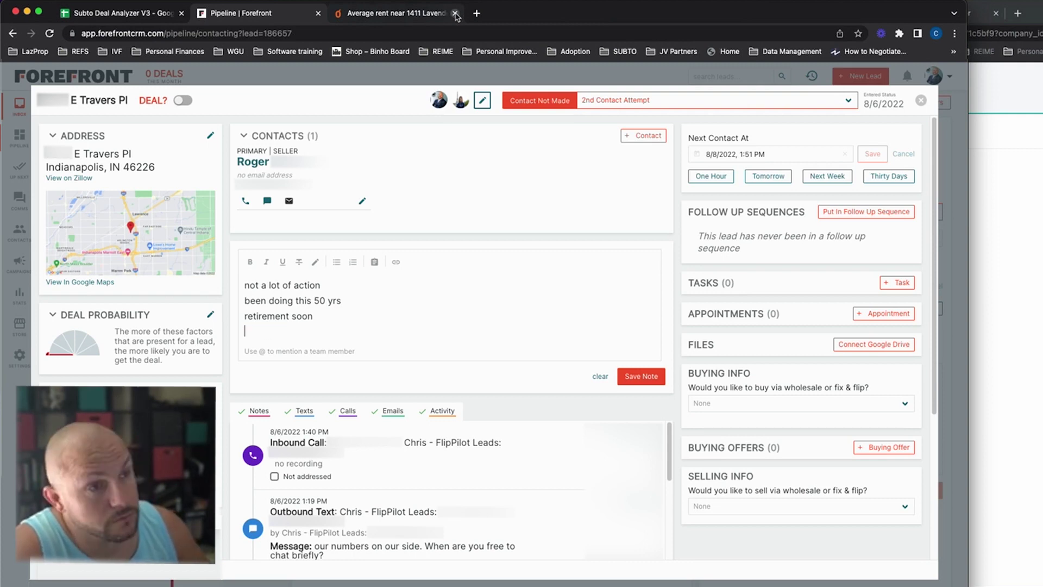
key(Return)
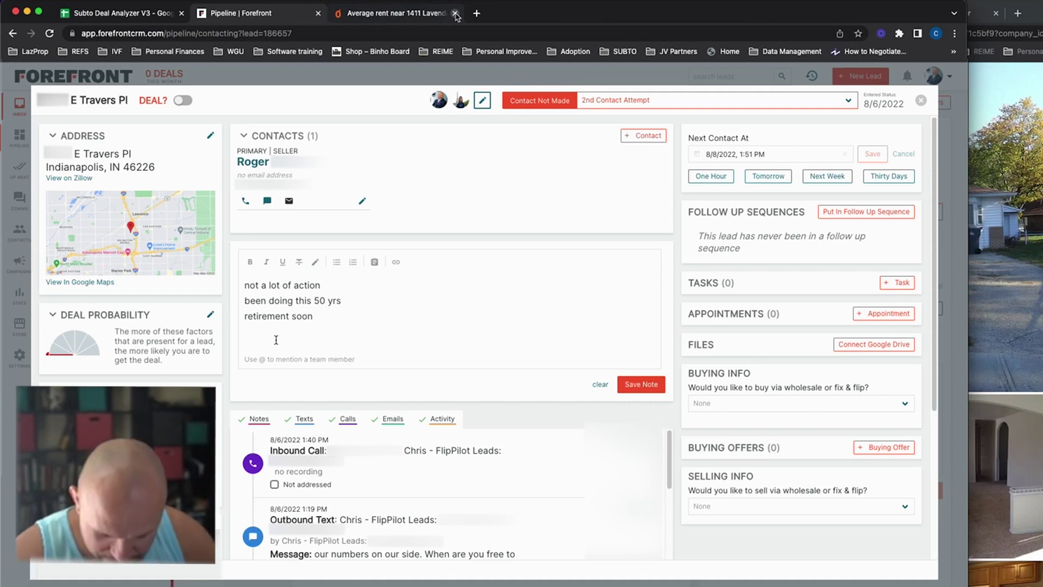
text(Sherri)
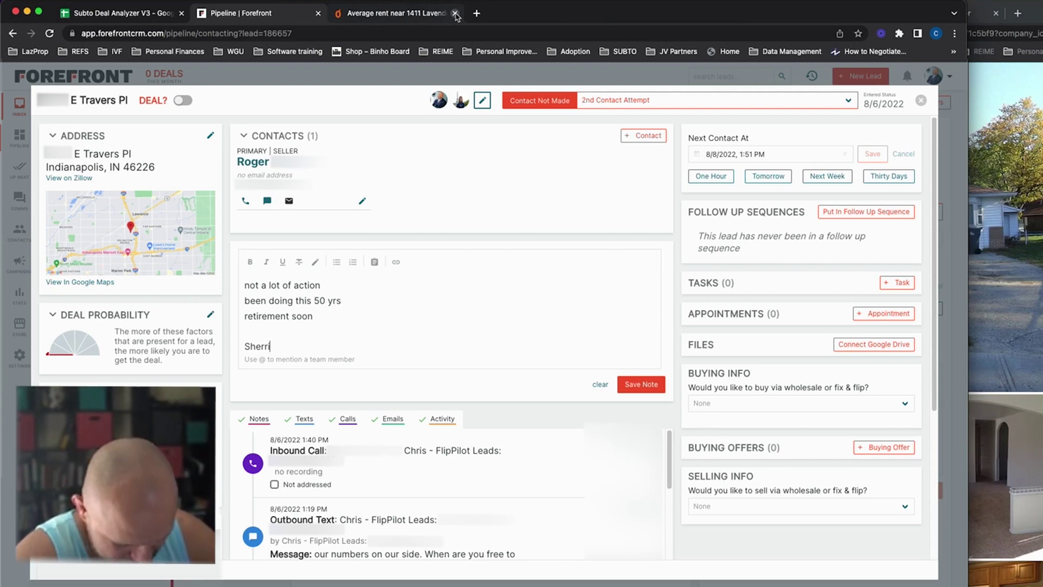
text(his wife -)
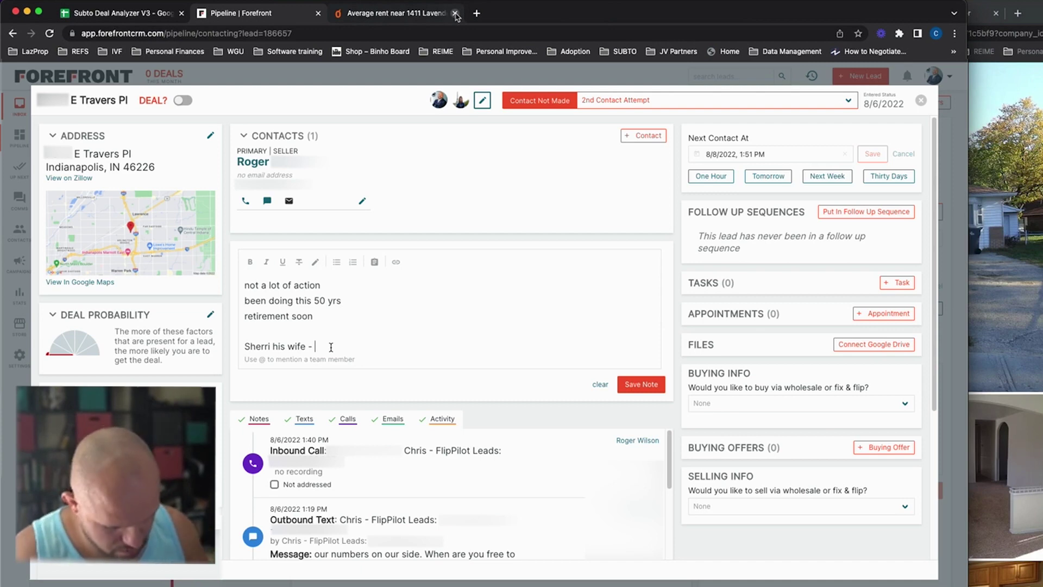
Step: Add a note line 'currently a rental - $', correcting the 'currenly' typo
key(Return)
key(Return)
text(currenly)
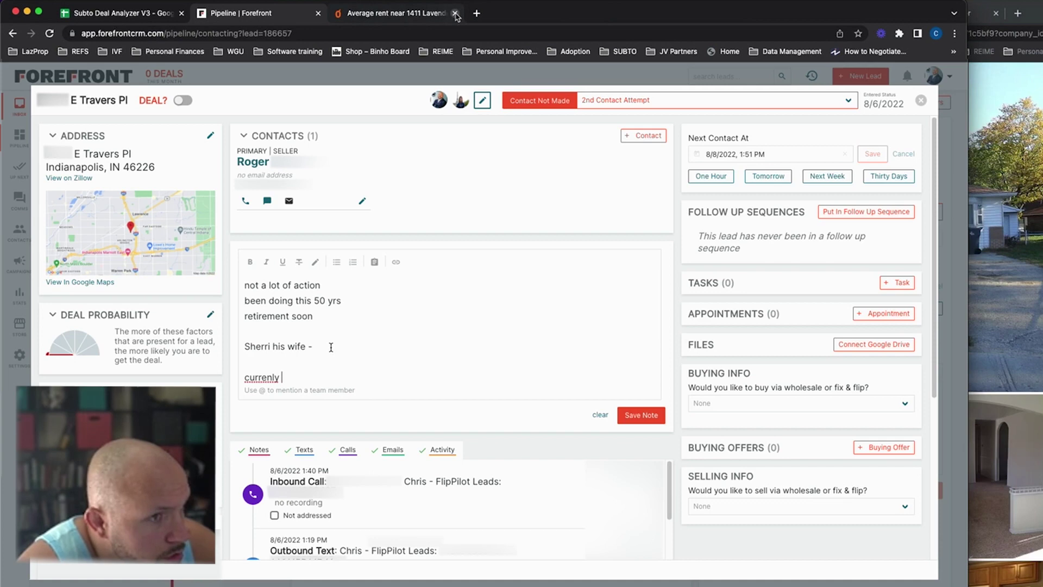
key(Left)
key(Left)
key(Left)
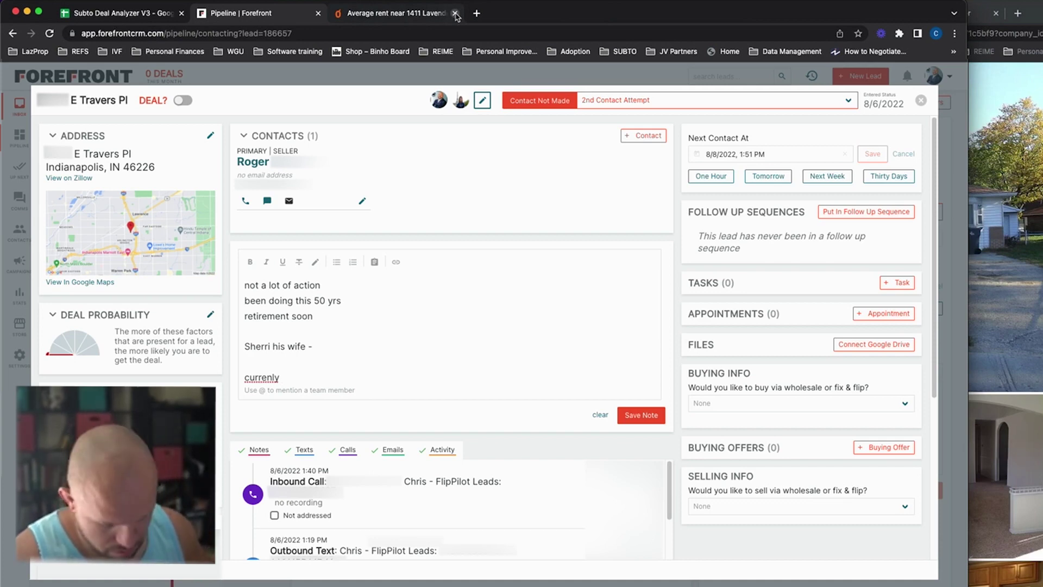
text(t)
key(Right)
key(Right)
key(Right)
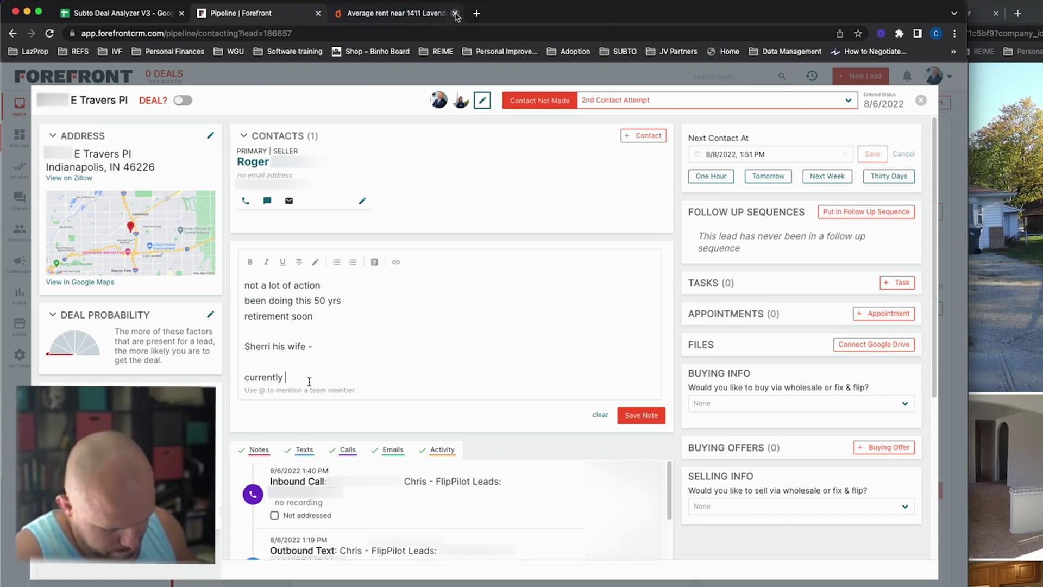
text(a rental)
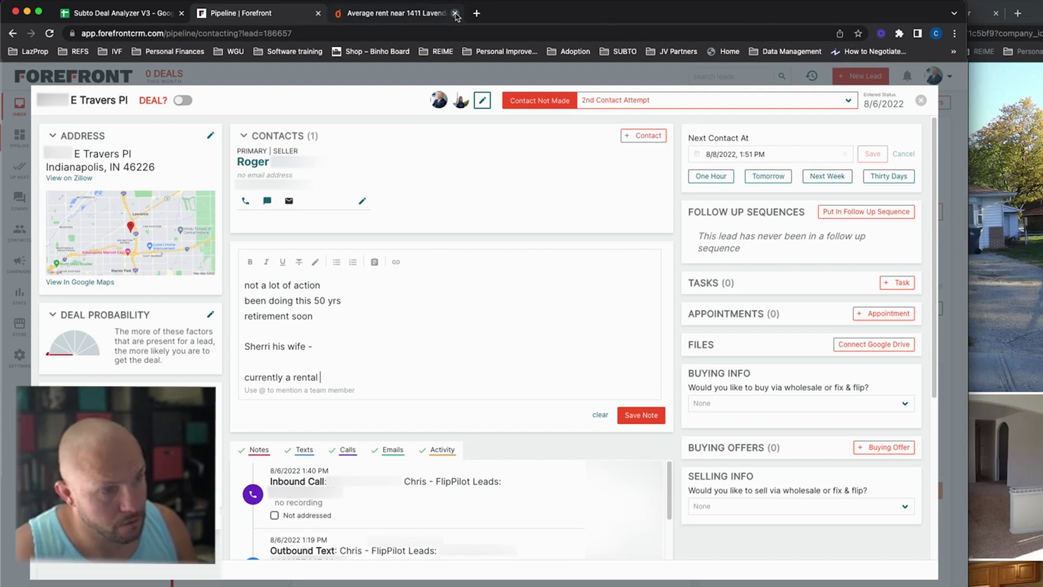
text( - $)
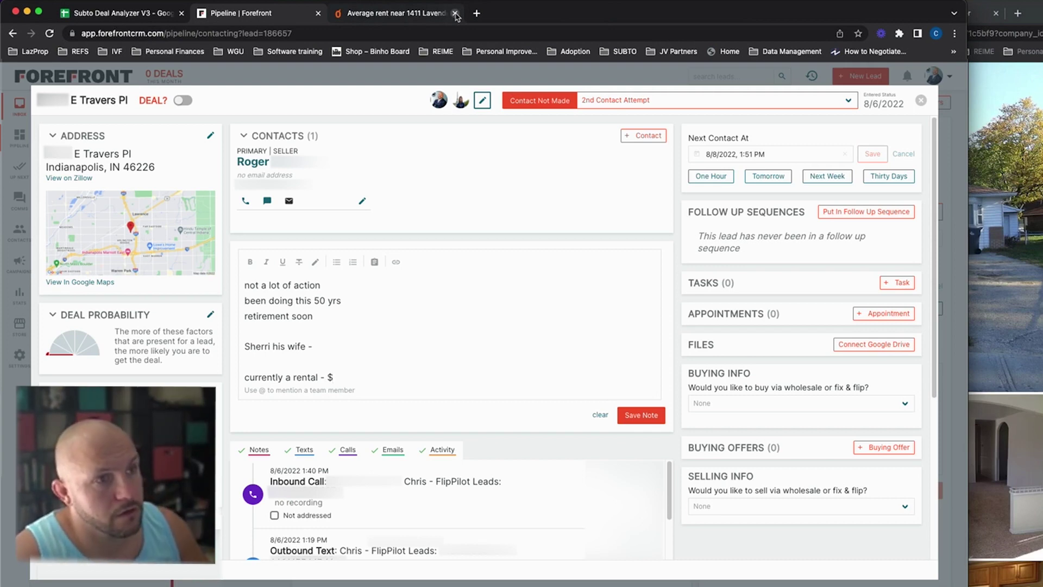
Step: Extend the retirement line to 'retirement soon from rental biz' and start a new line
key(Up)
key(Up)
key(Up)
key(Up)
text(from rental)
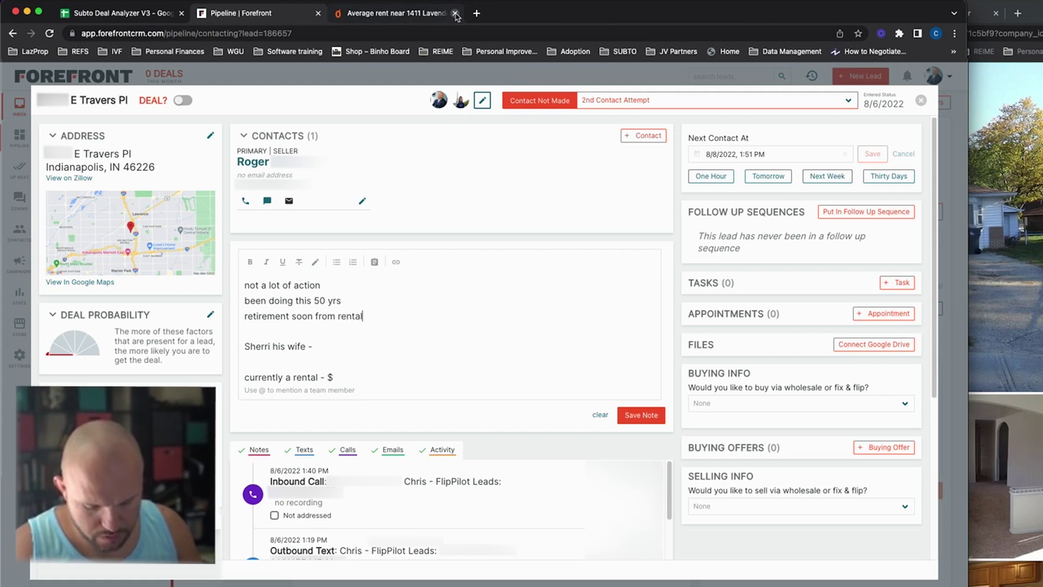
text( biz)
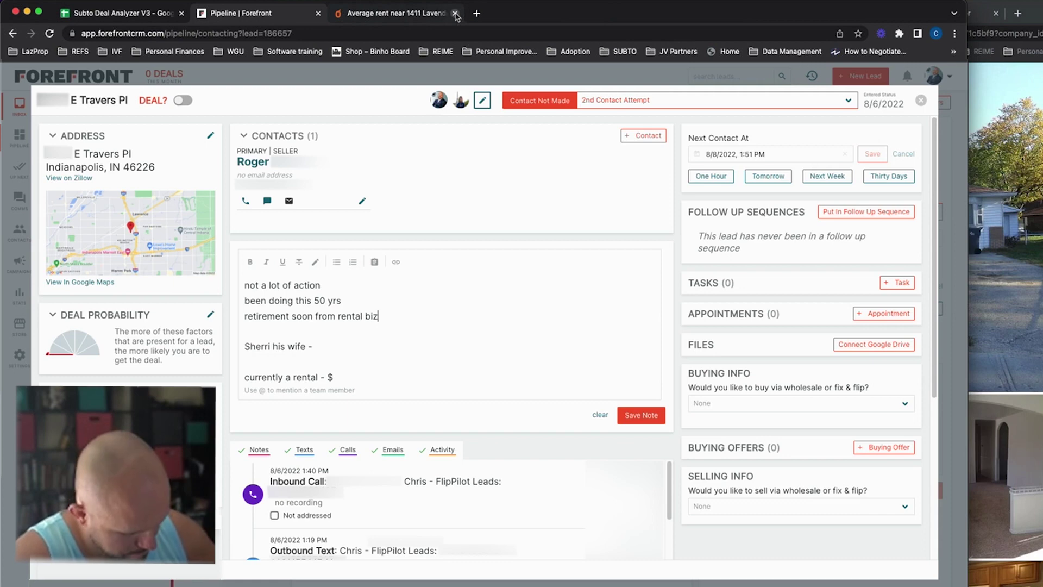
key(Down)
key(Down)
key(Down)
key(Down)
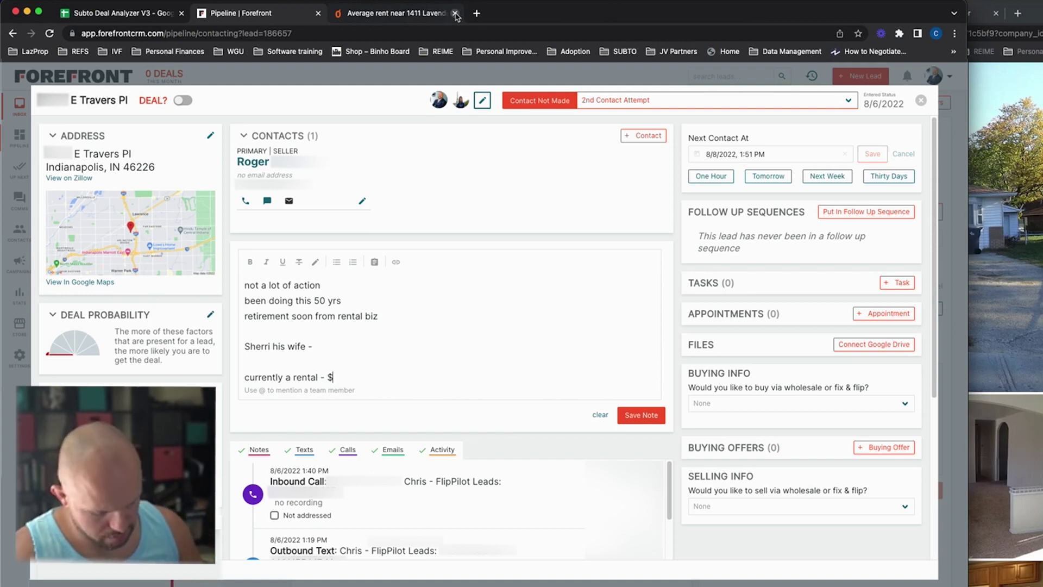
key(Return)
Step: Add note lines 'occupied, section 8 100%' and 'january 31st 2023'
text(occupied)
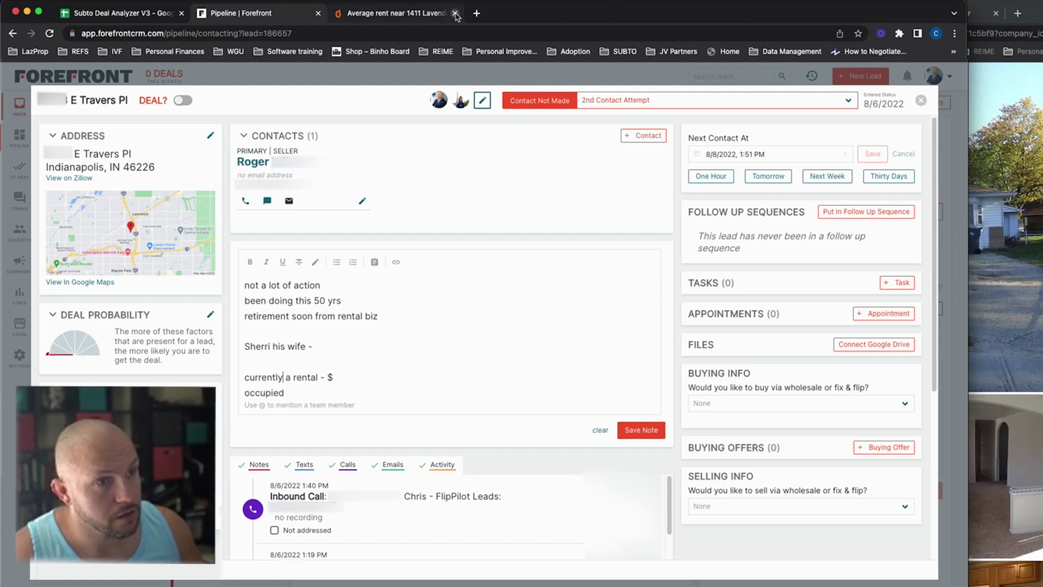
key(Down)
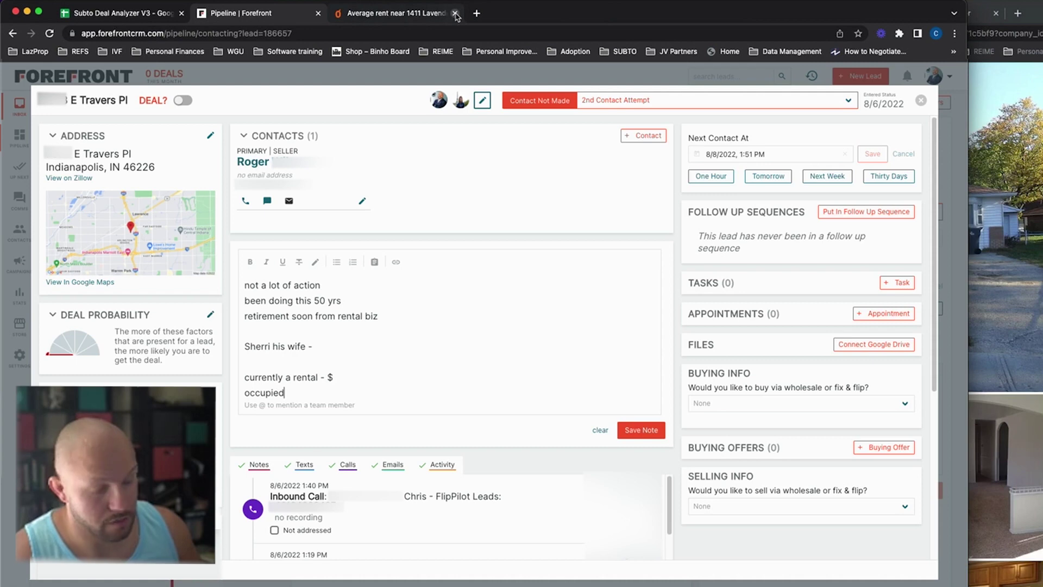
text(, sectio)
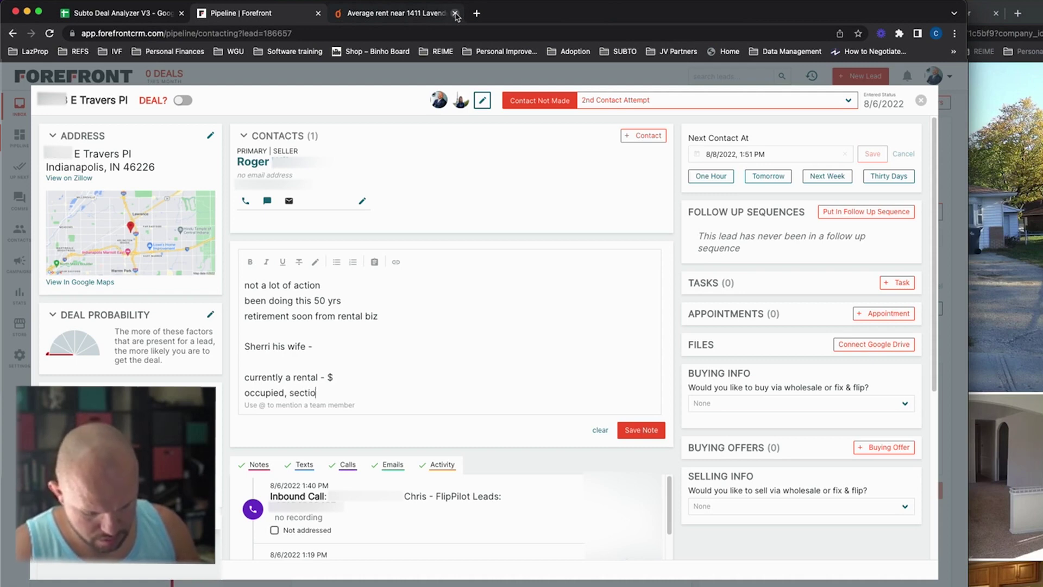
text(n 8)
key(Return)
text(january 3)
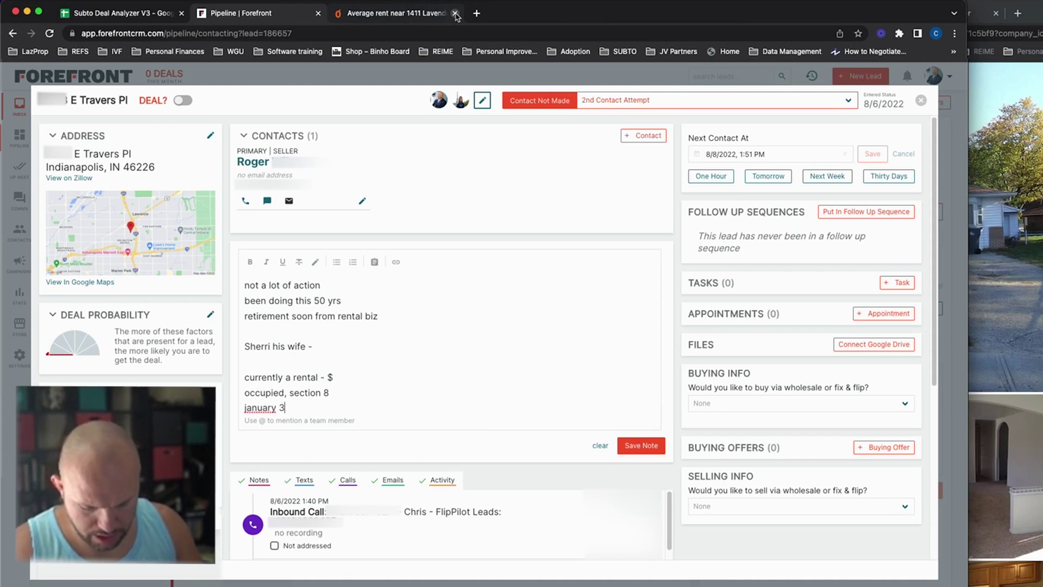
text(1st 2023)
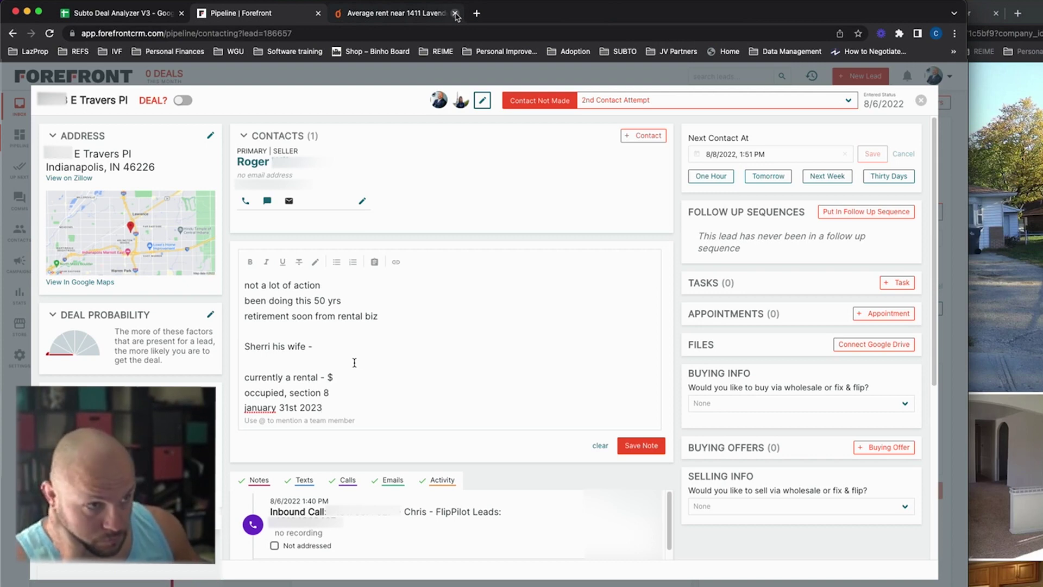
click(343, 376)
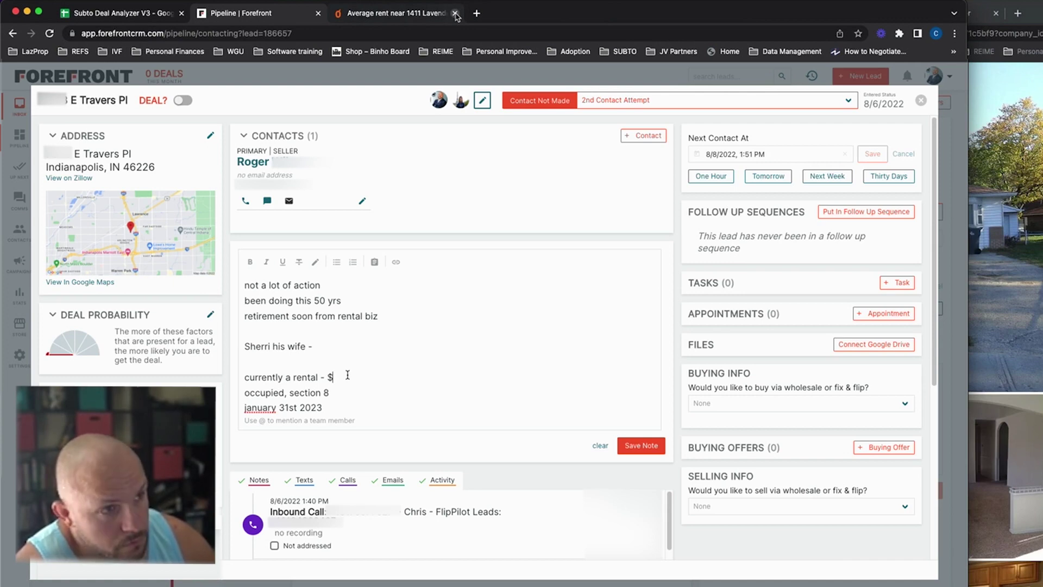
text(100%)
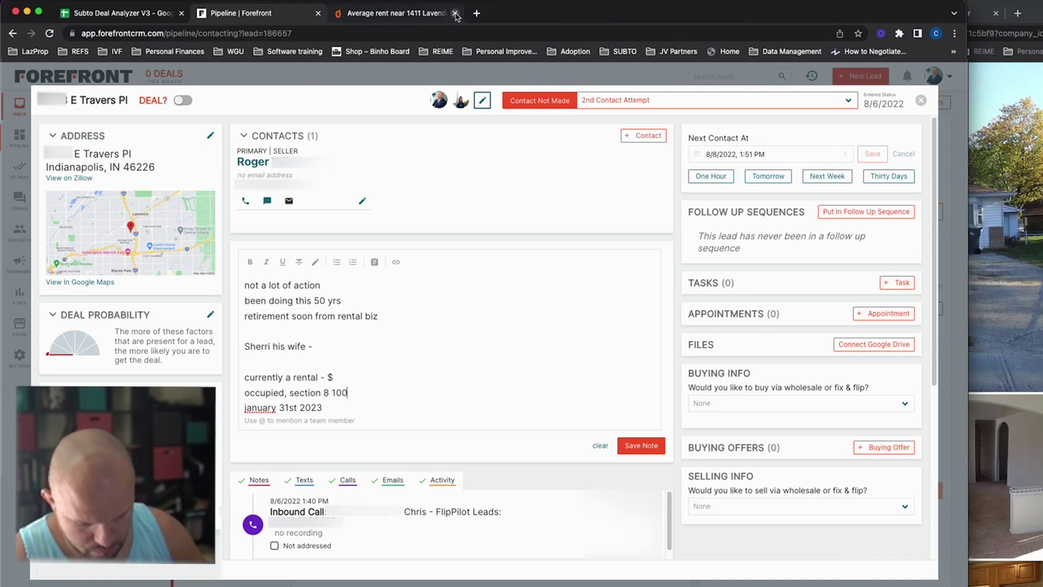
Step: Fill in the rent as $976.00 and add an 'asked for $1100' line
click(350, 374)
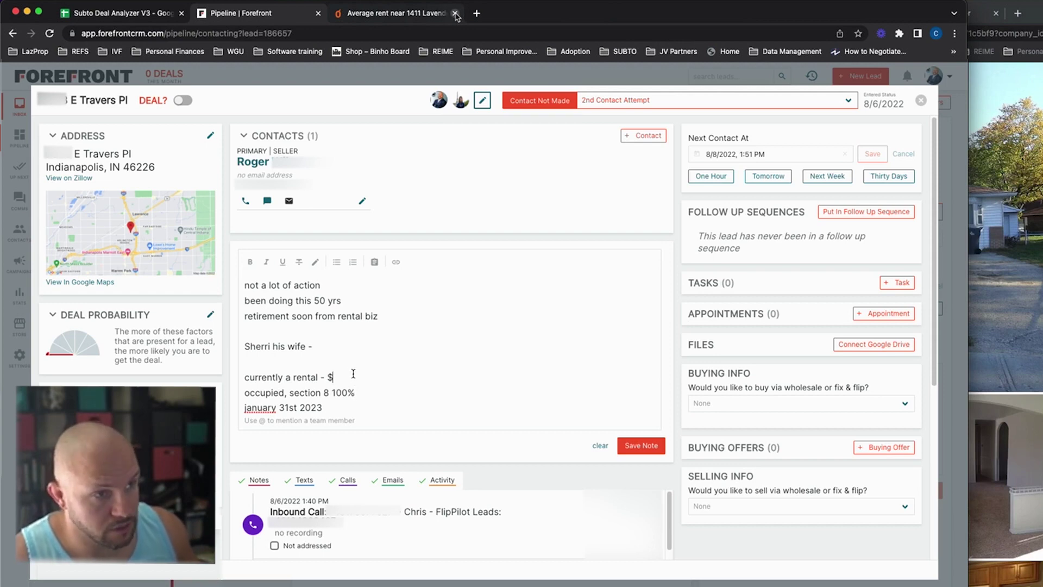
text(976.00)
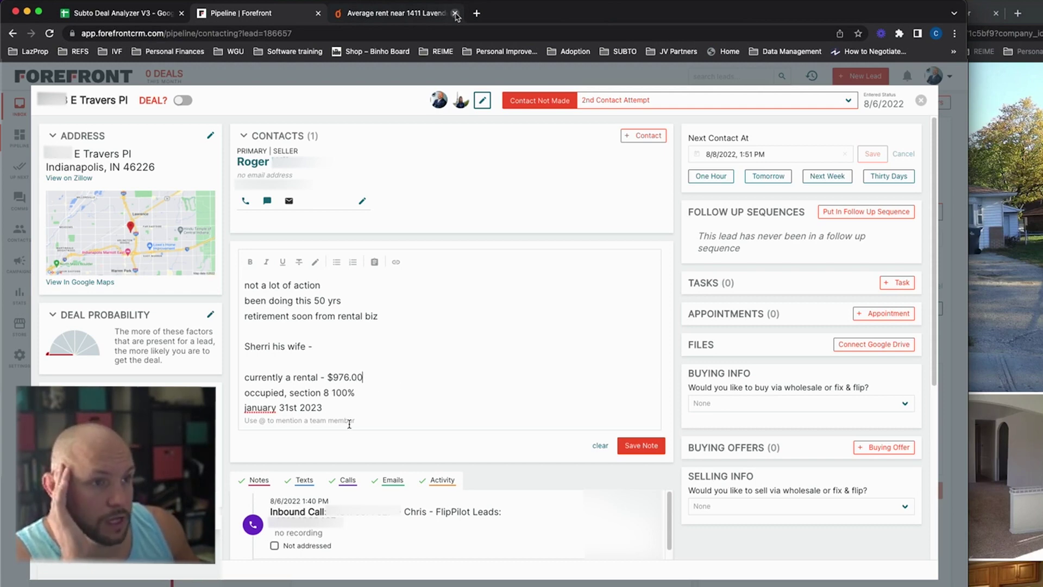
key(Down)
key(Down)
key(Return)
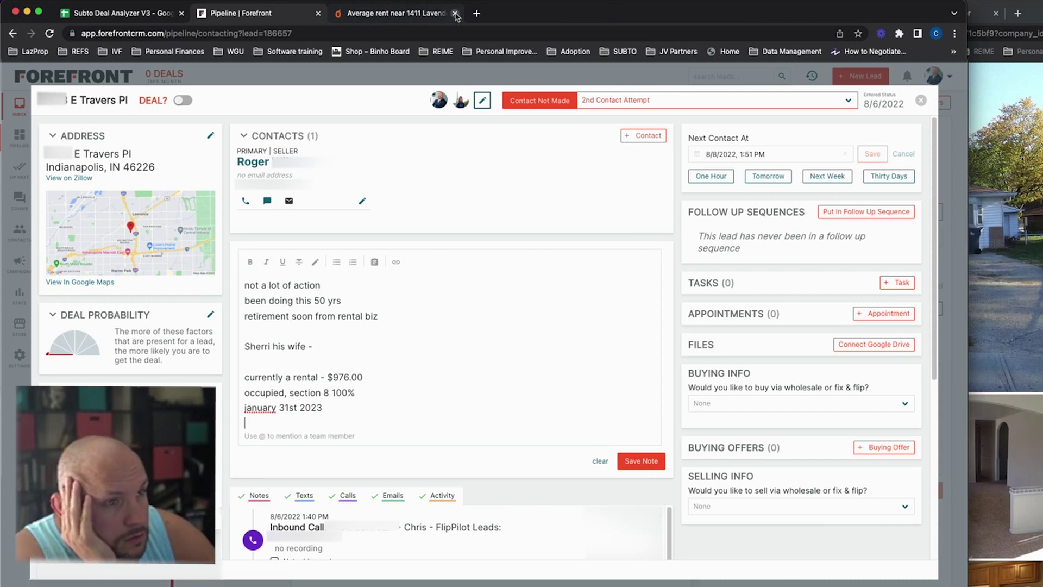
text(ask)
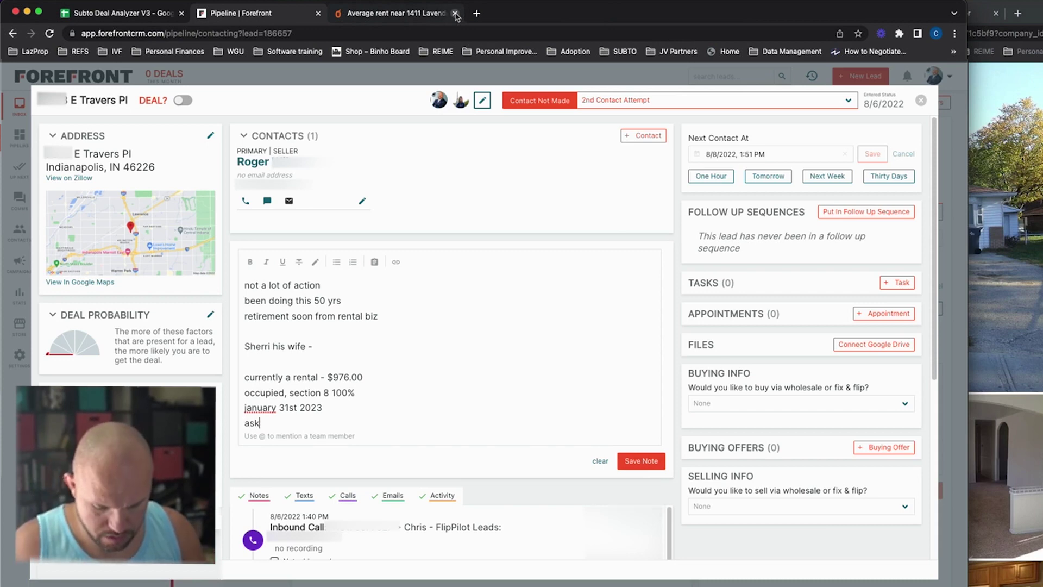
text(ed for $1100)
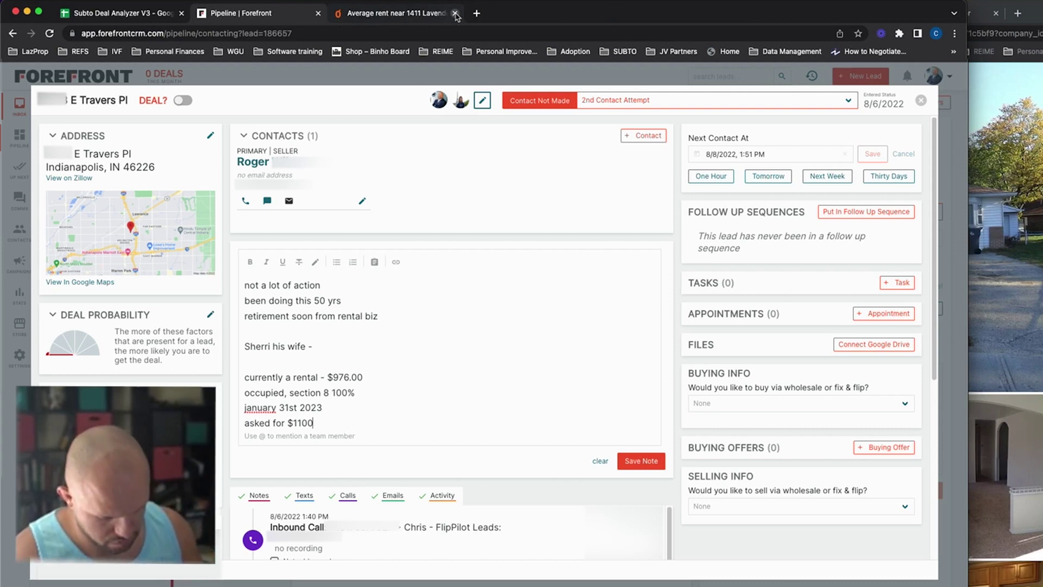
key(Return)
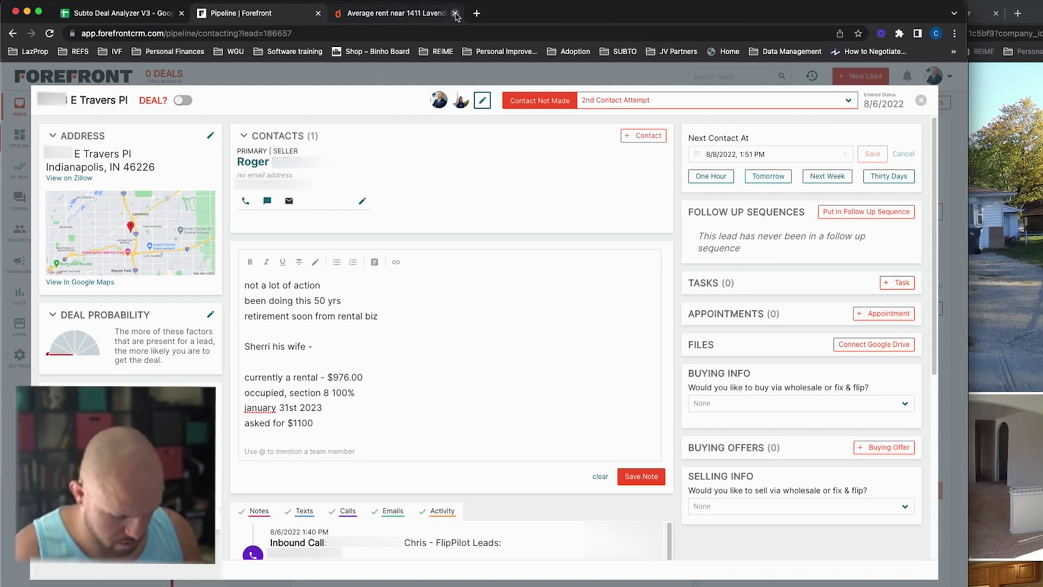
Step: Add a note line 'get as much as they can retirement for & retirement accounts not doing well', fixing the typo
key(Return)
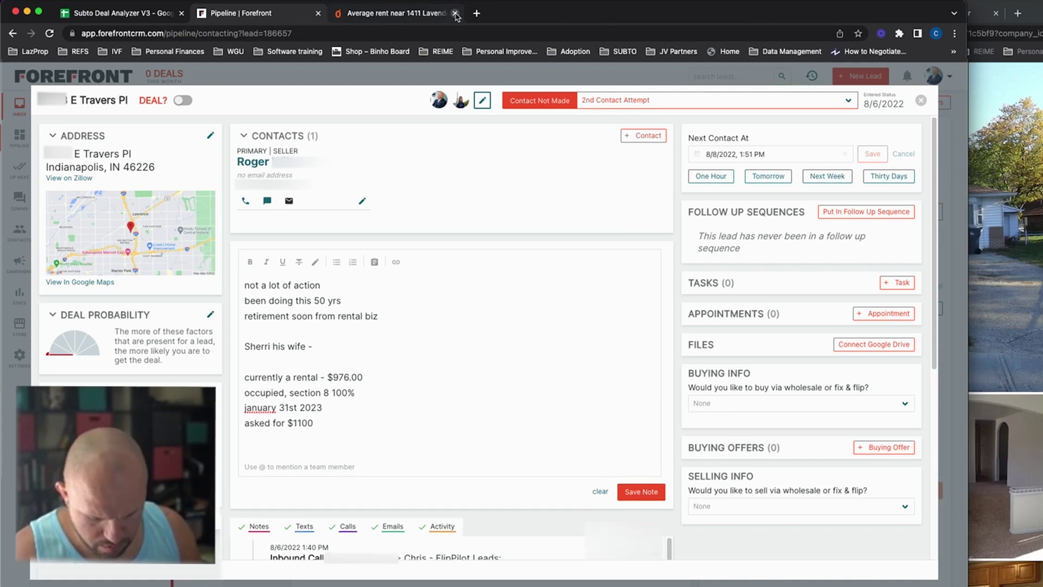
text(ge)
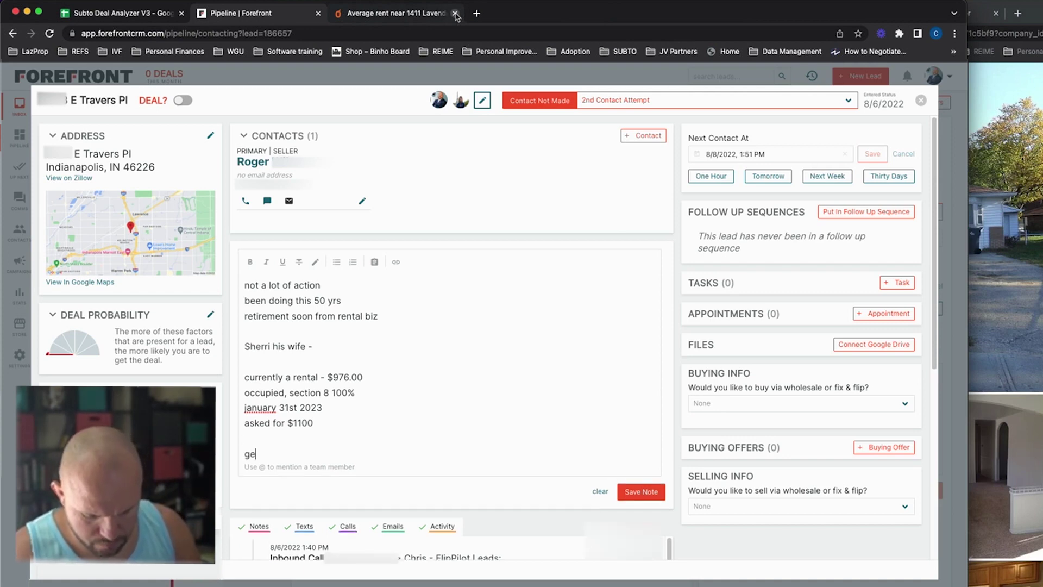
text(t as much as)
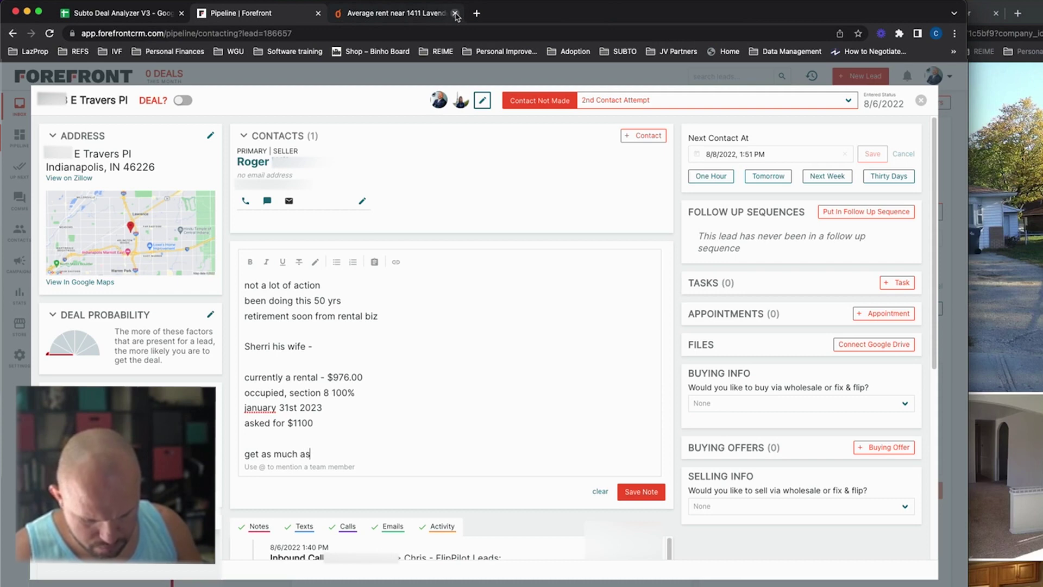
text( they can rit)
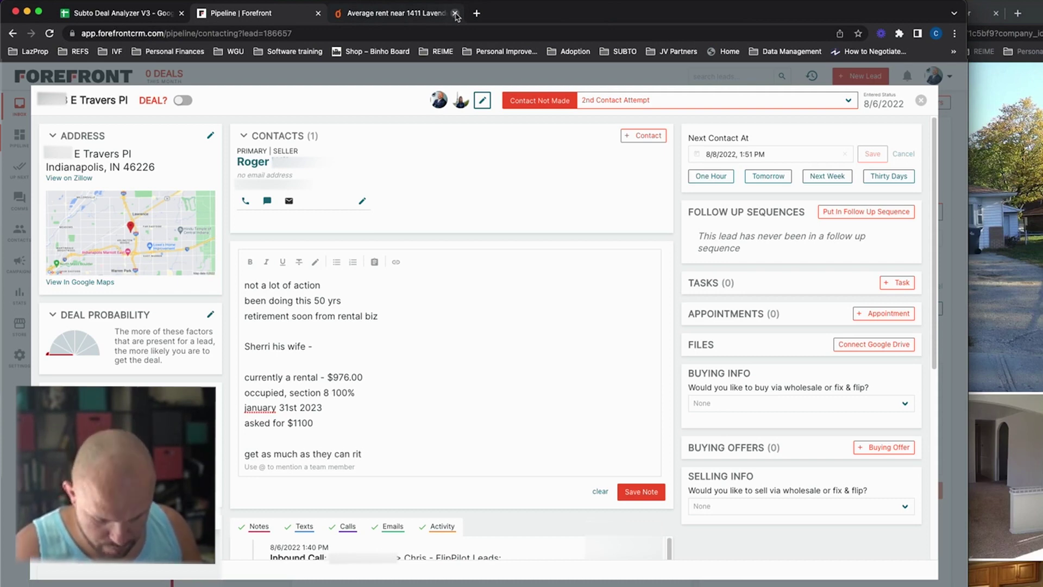
key(BackSpace)
key(BackSpace)
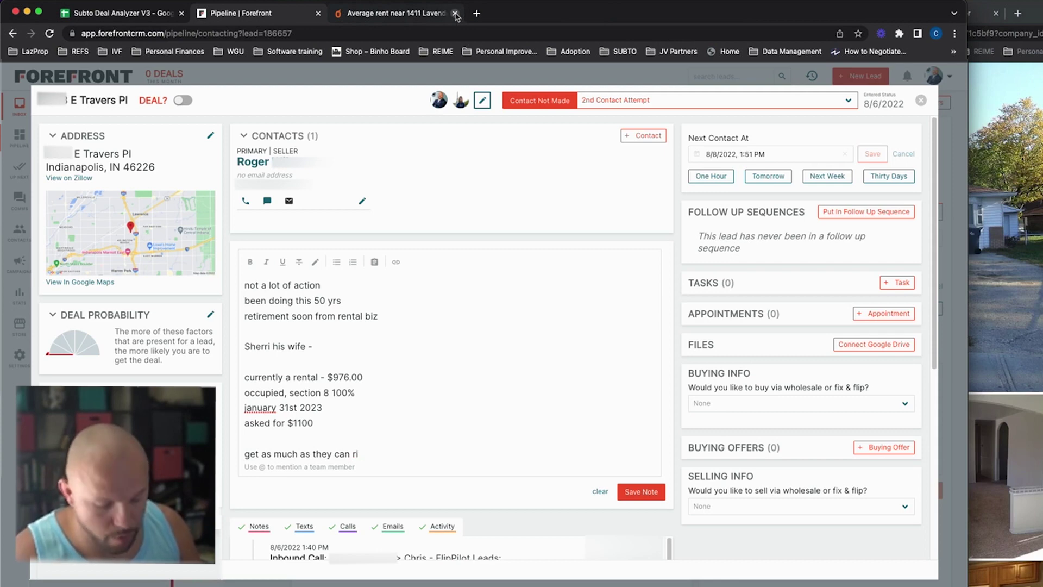
text(etirement)
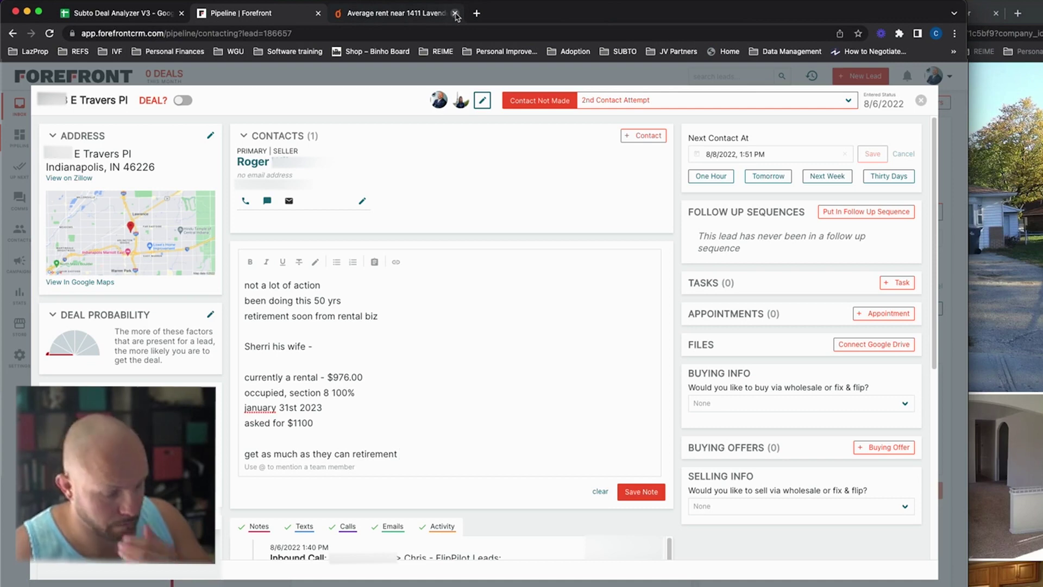
text(for)
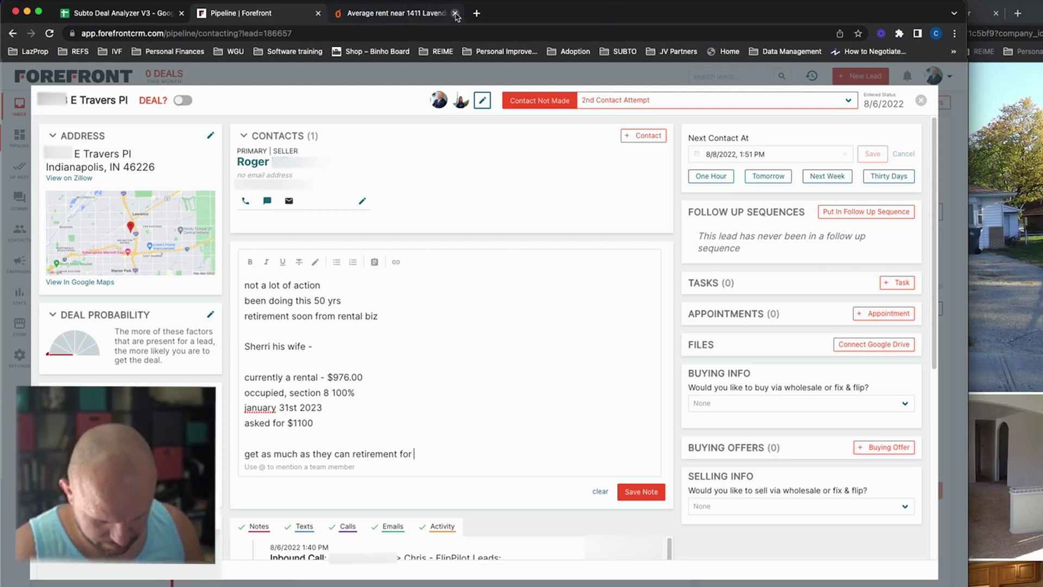
text(&)
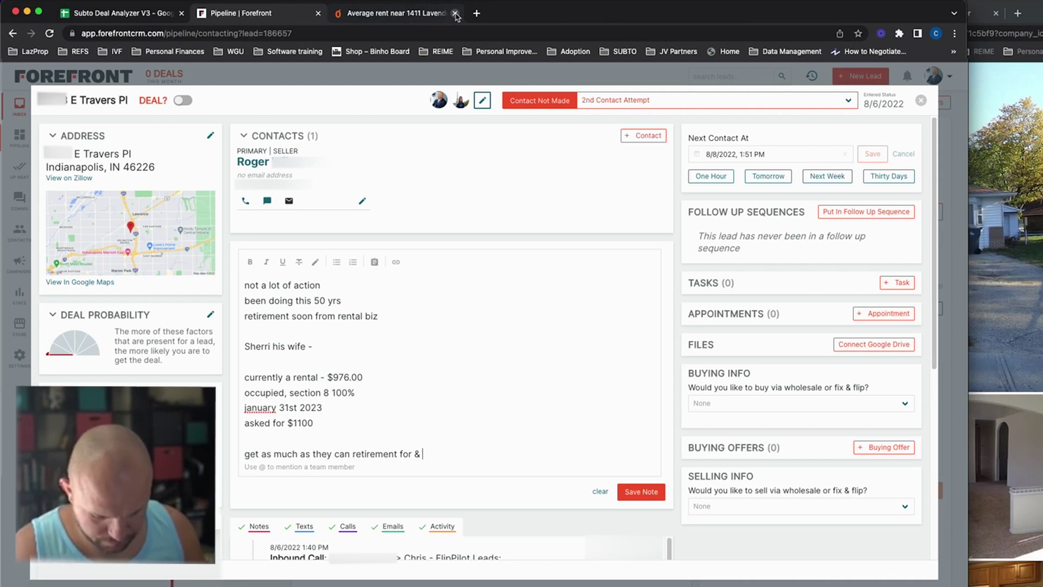
text(retirement accounts not doing well)
key(Return)
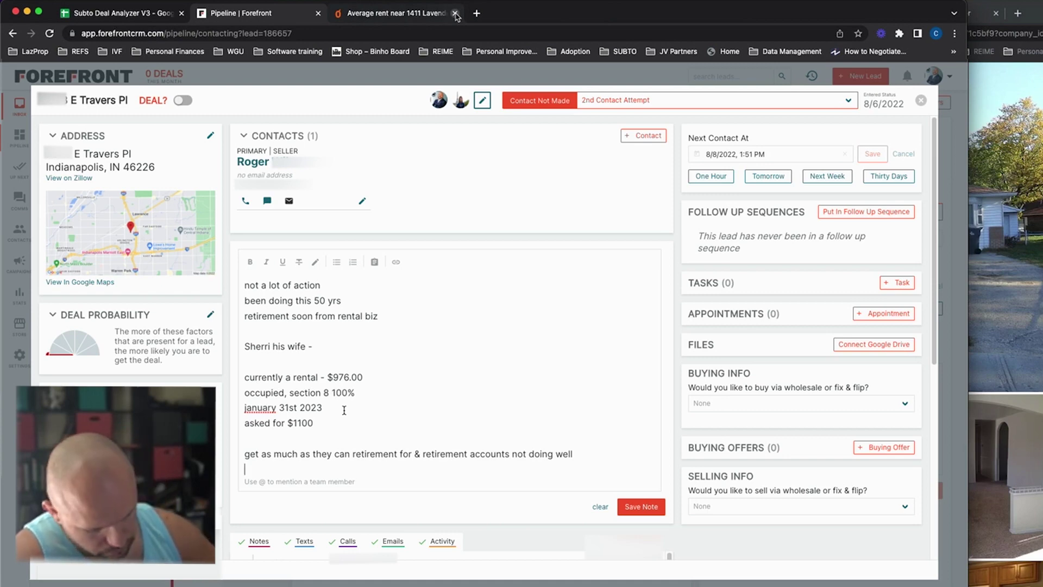
Step: After a blank gap, add 'new roof 2016' to the call note, replacing the stray comma
key(Return)
key(Return)
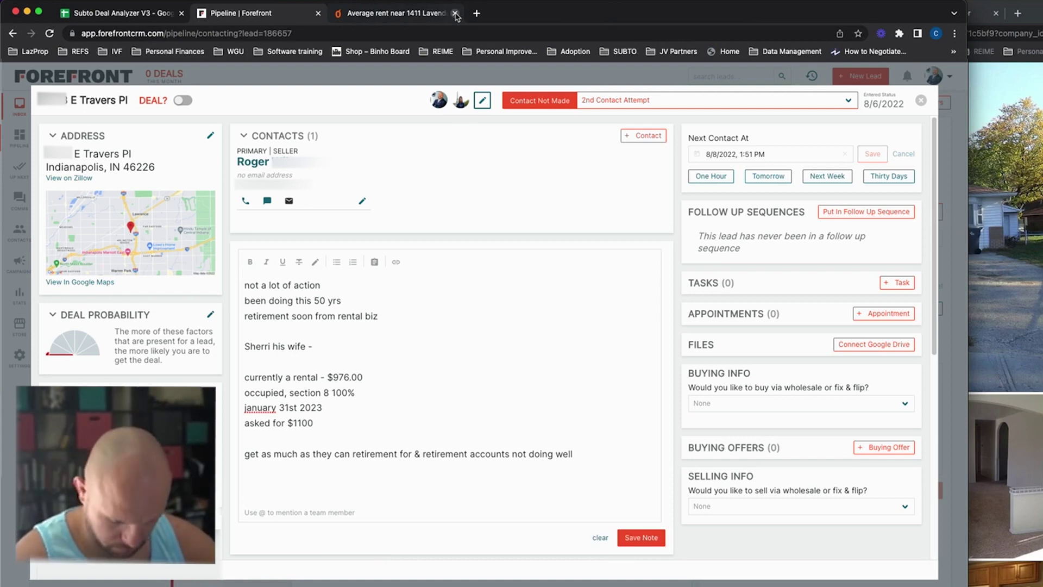
text(new )
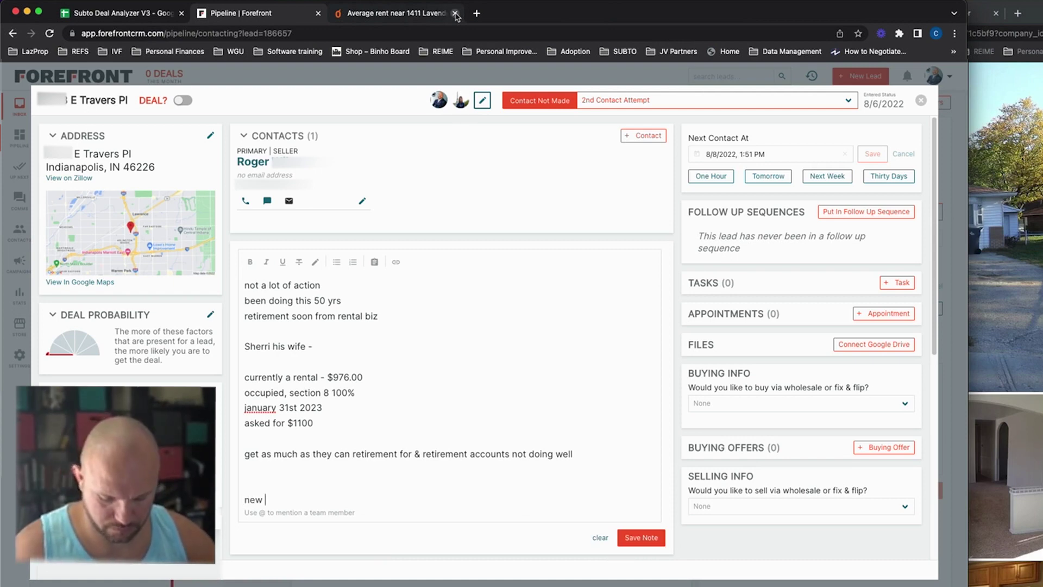
text(roof,)
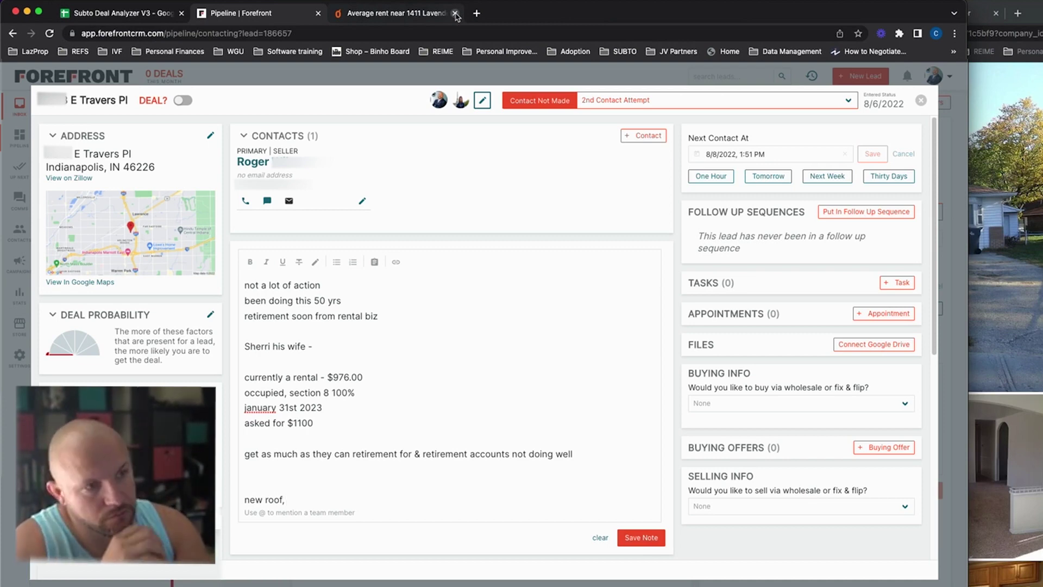
key(BackSpace)
text(2016)
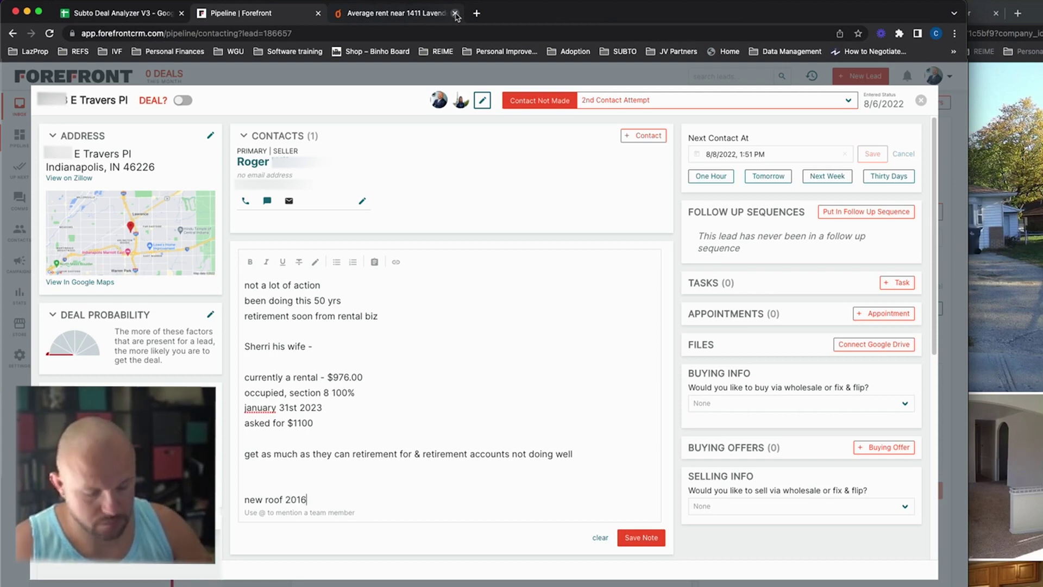
key(Return)
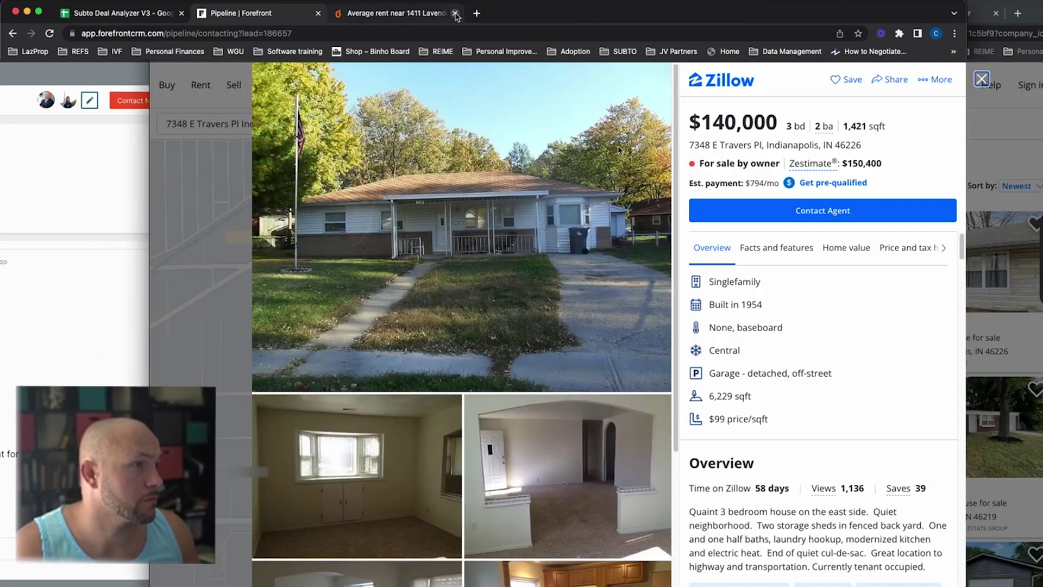
scroll(556, 418, down, 4)
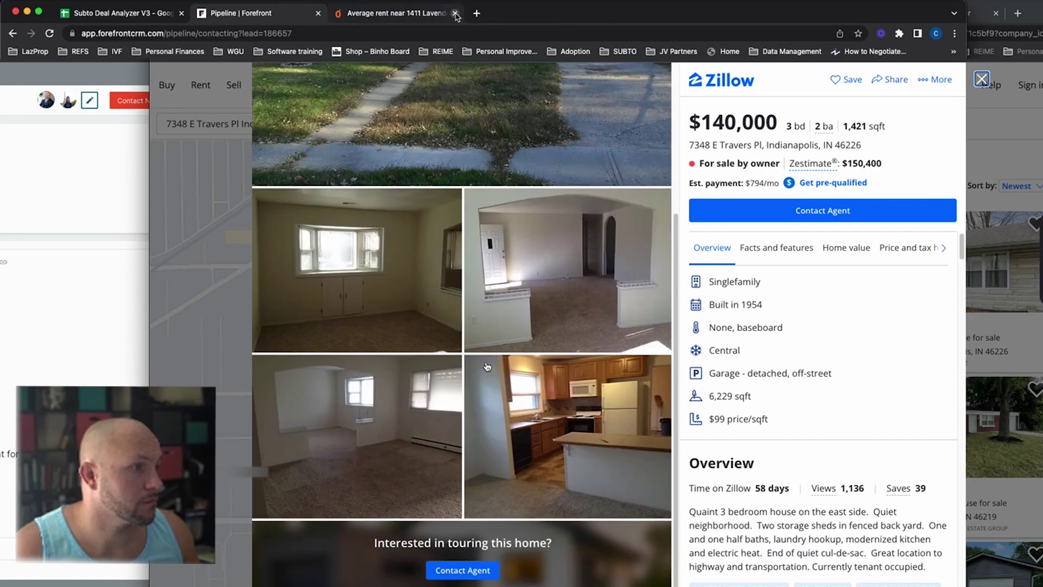
Step: Open the kitchen photo full screen and cycle through all five listing photos, ending on the exterior
click(557, 418)
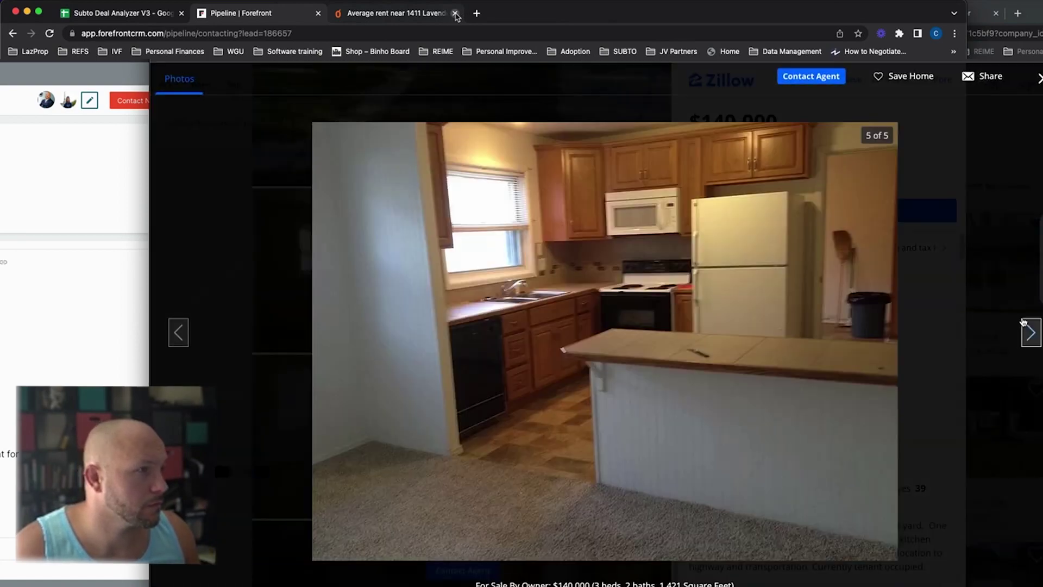
click(1032, 333)
click(1032, 334)
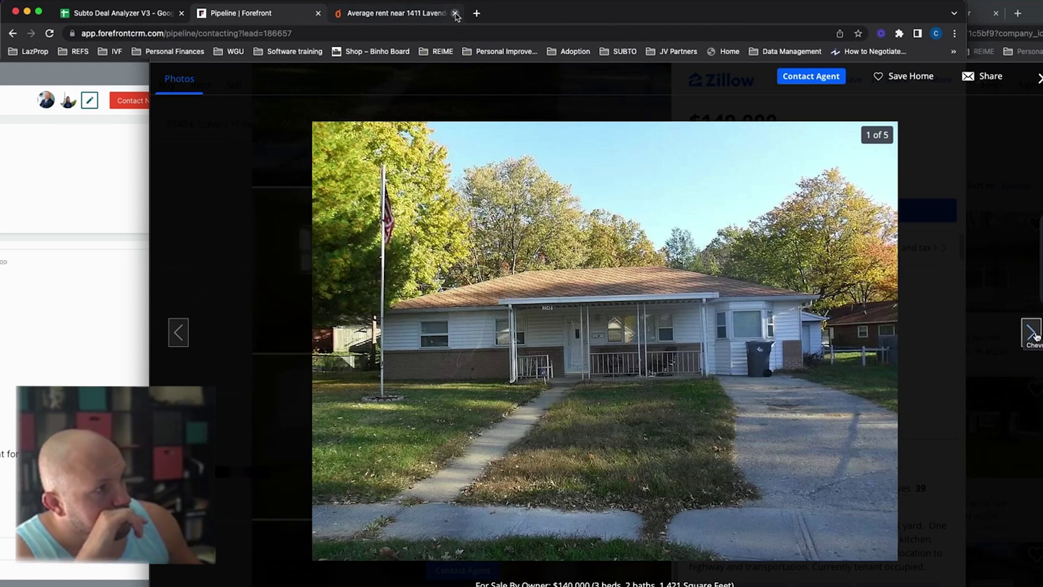
click(1035, 333)
click(1034, 333)
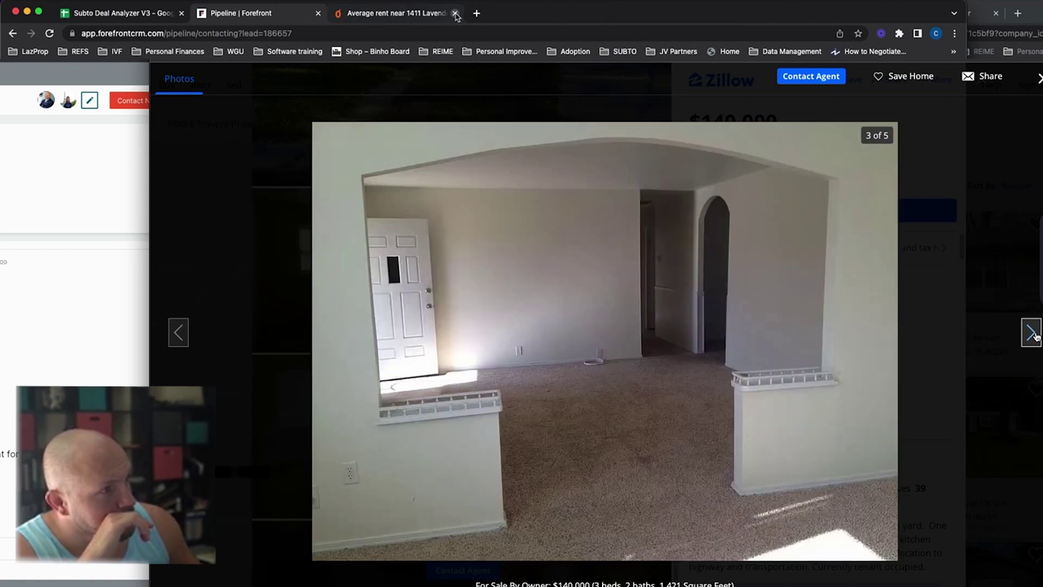
click(1034, 333)
click(1034, 333)
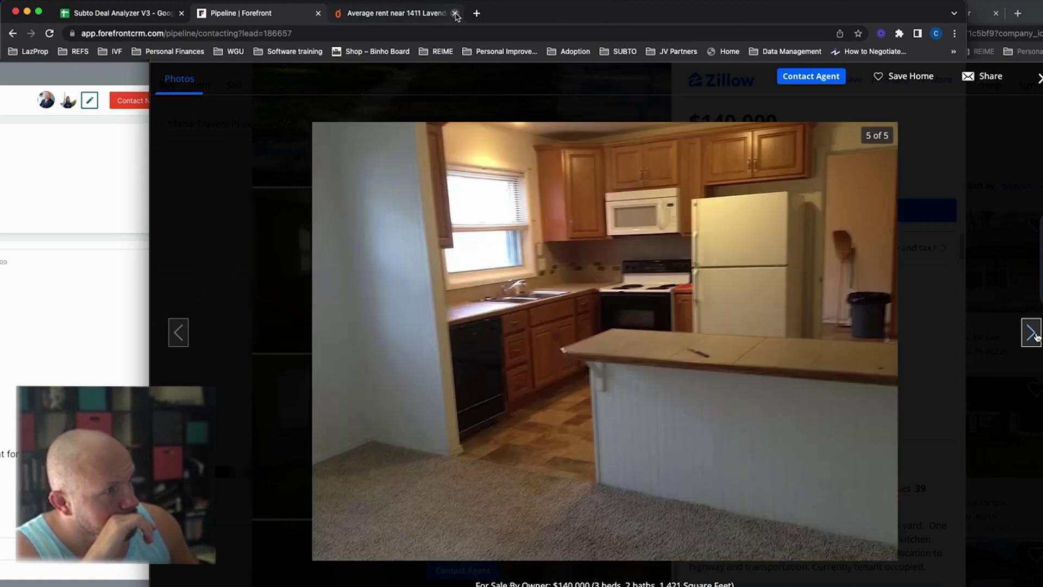
click(1034, 333)
click(1034, 333)
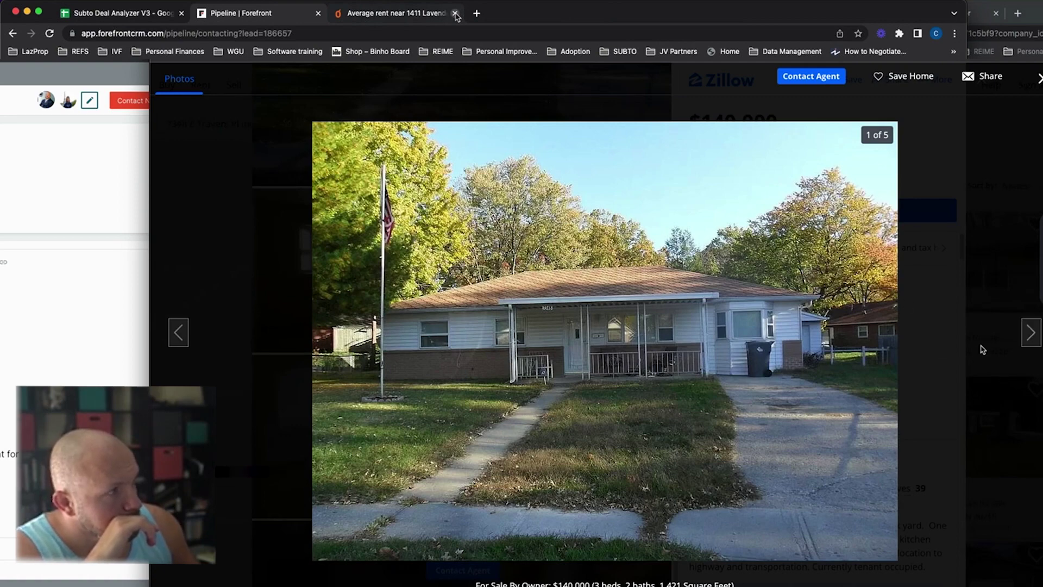
click(1031, 333)
click(1031, 333)
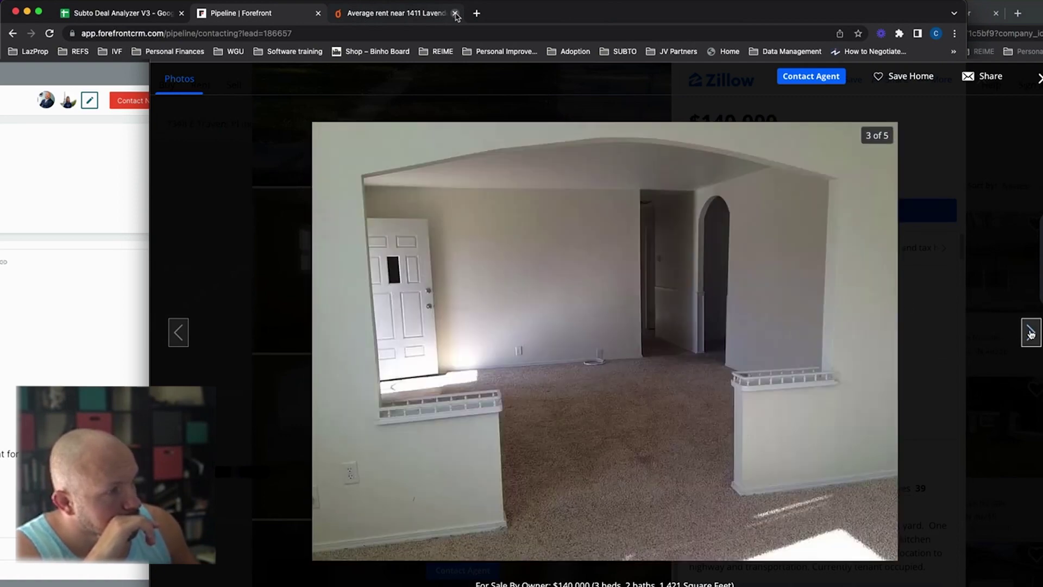
click(1031, 333)
click(1031, 334)
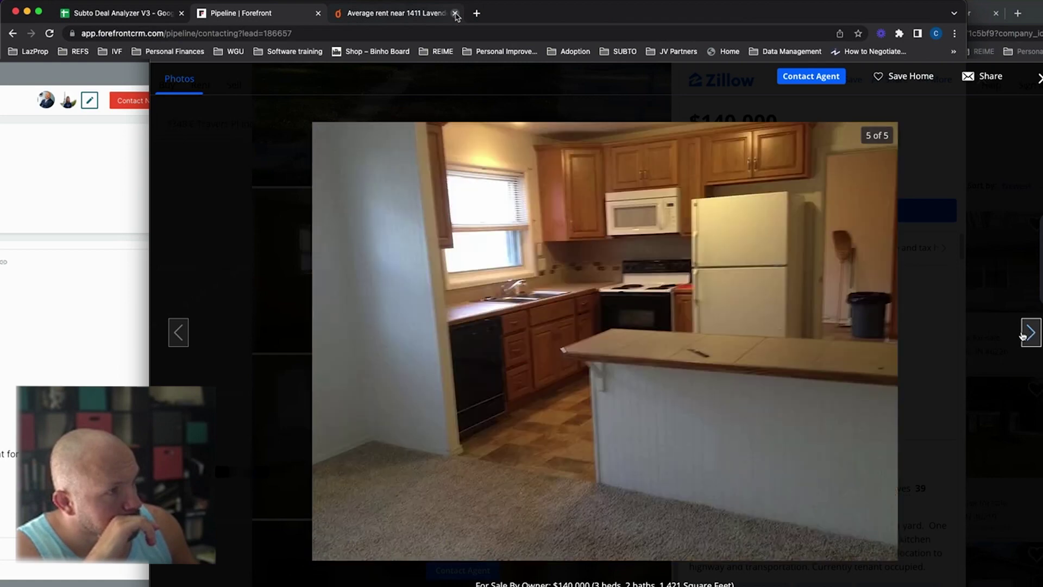
click(1031, 333)
click(1031, 333)
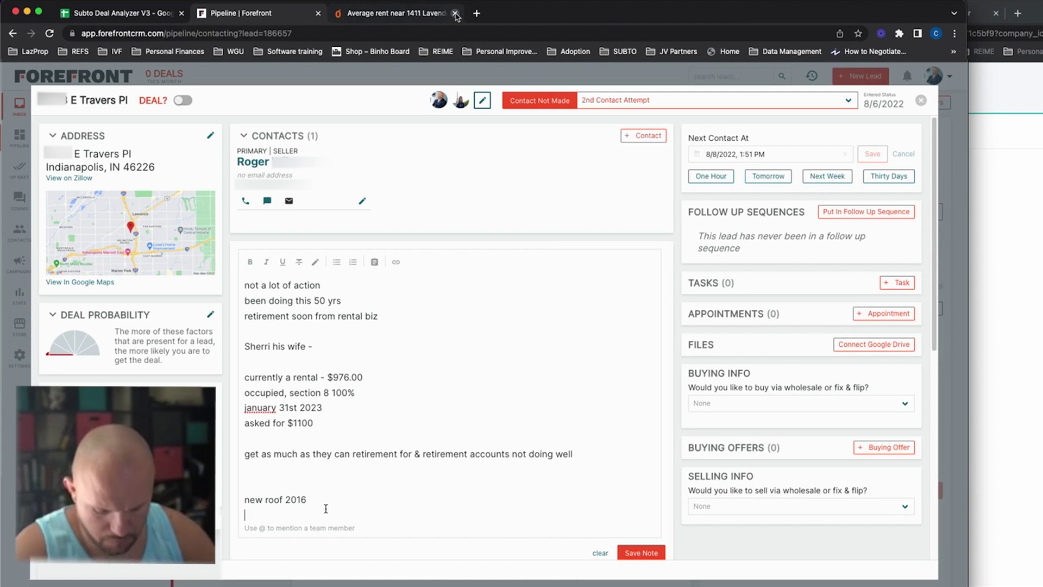
Step: Add 'detached garage & 2 storage sheds' and 'new vinyl in kitchen' as separate note lines
text(detached garage & )
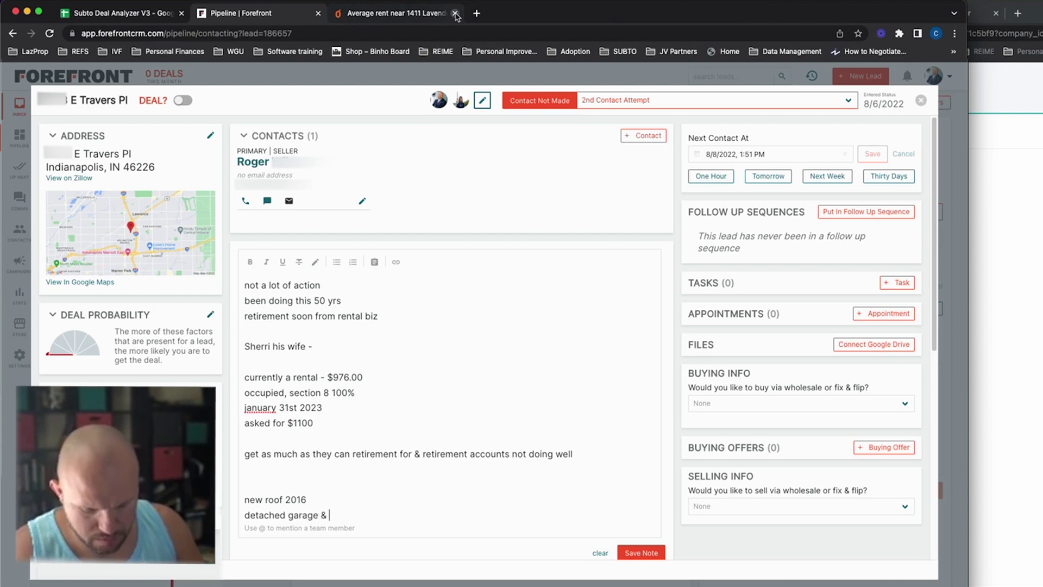
text(2 s)
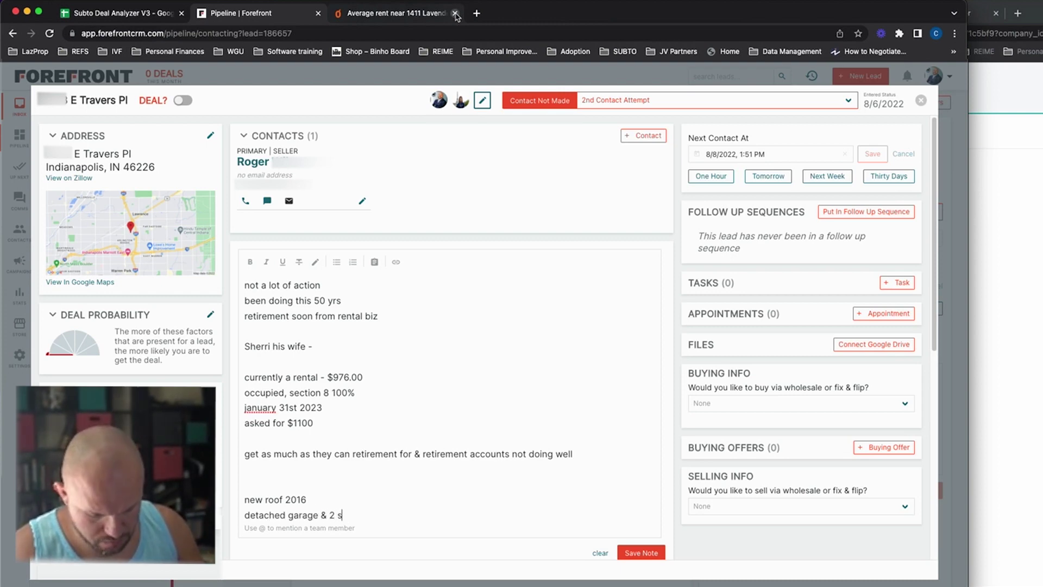
text(torage sheds)
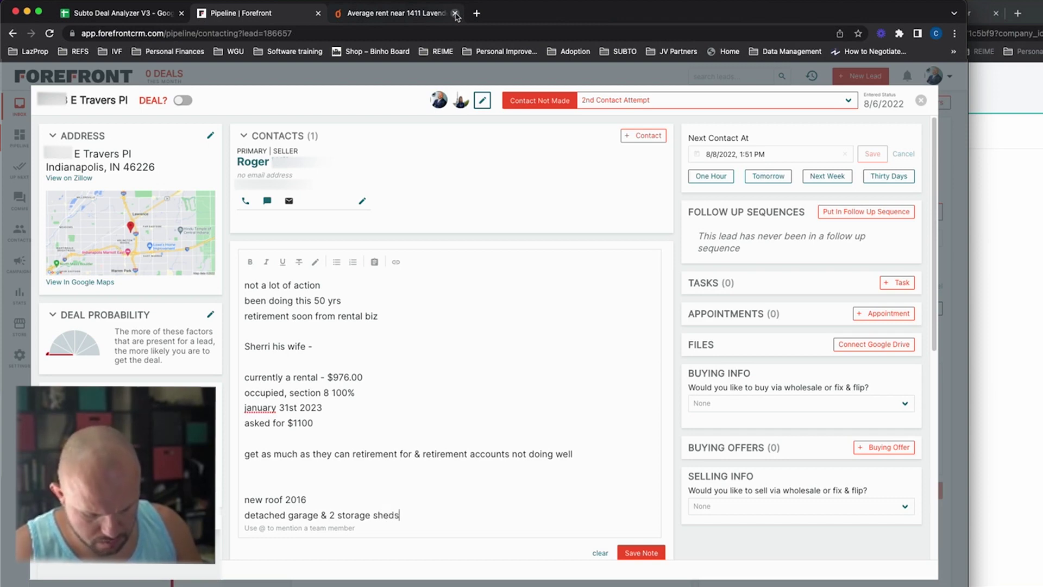
key(Return)
text(new )
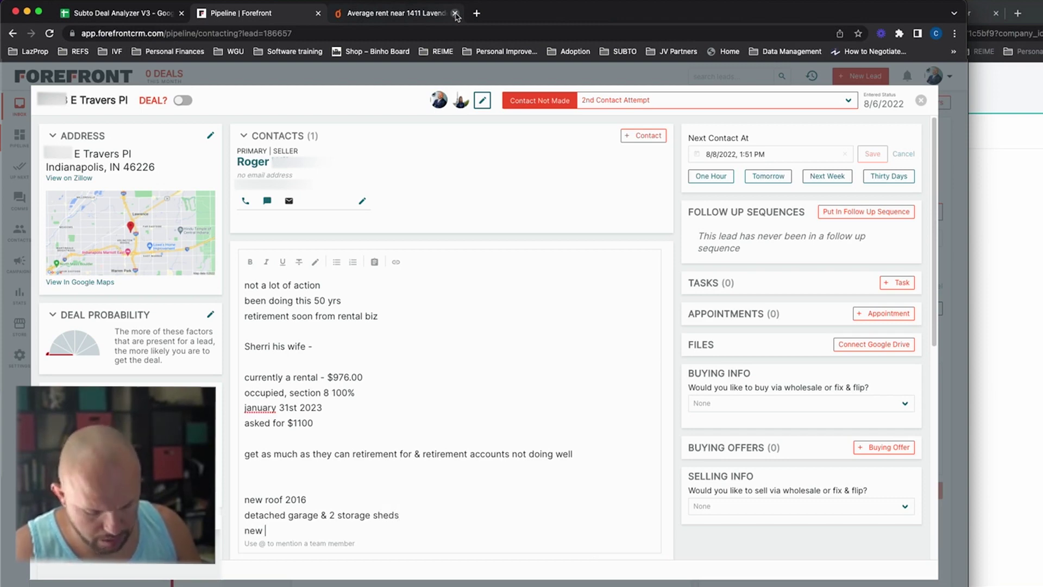
text(vinyl)
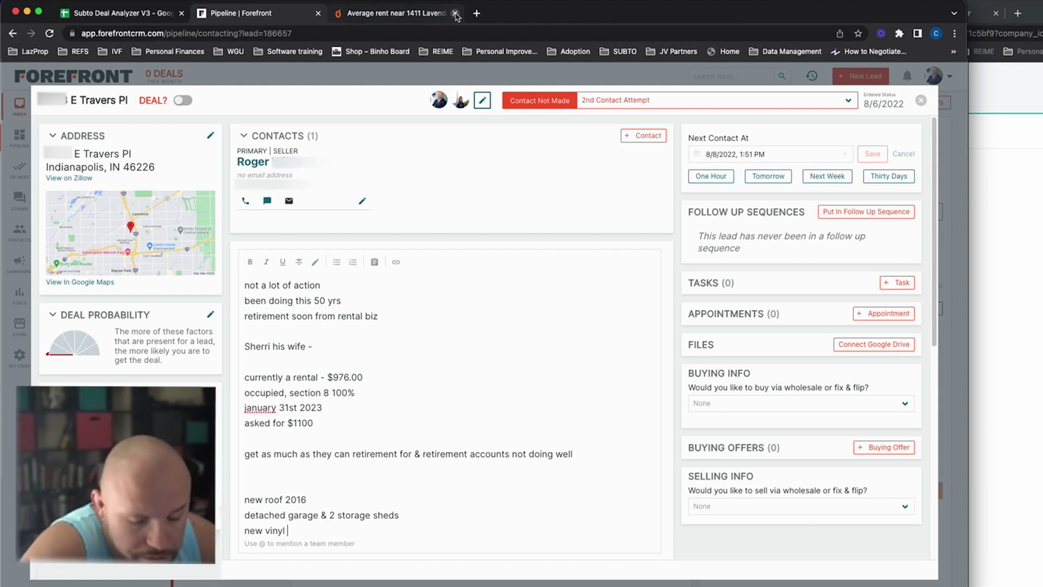
text(in kitchen)
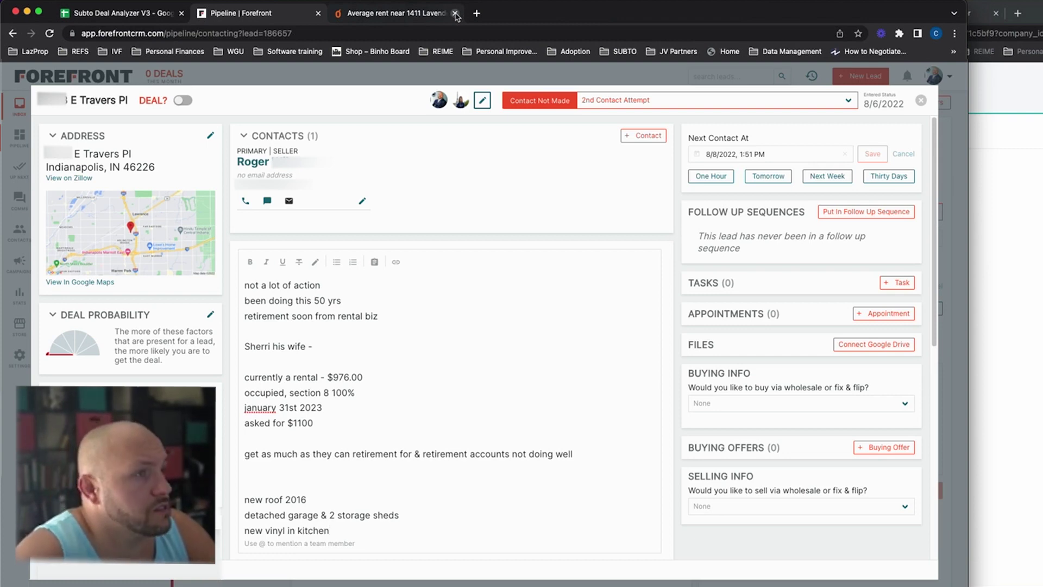
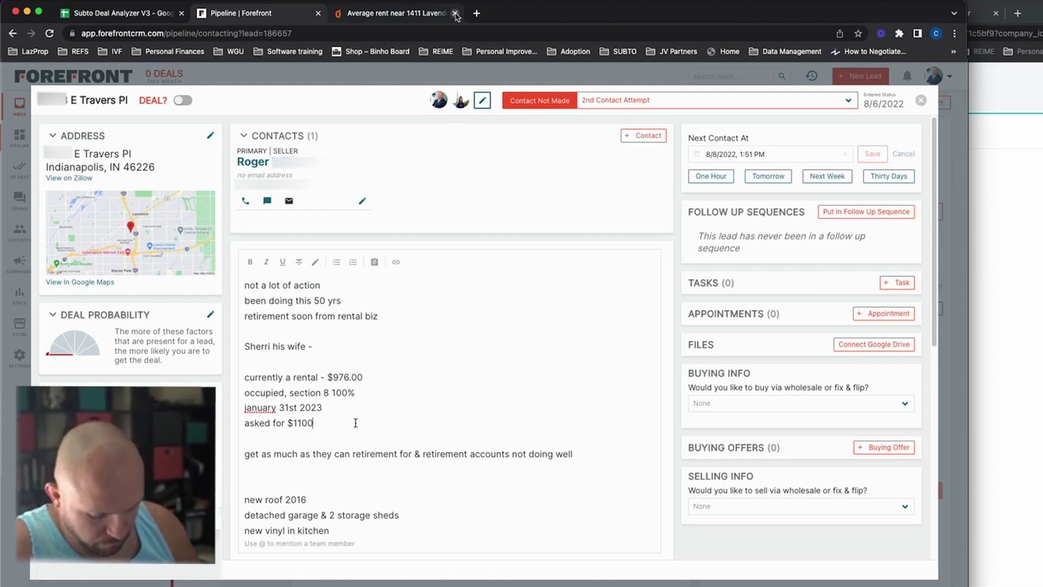
Step: Add '- $1200' after 'asked for $1100' in the lead's notes
text(- $1200)
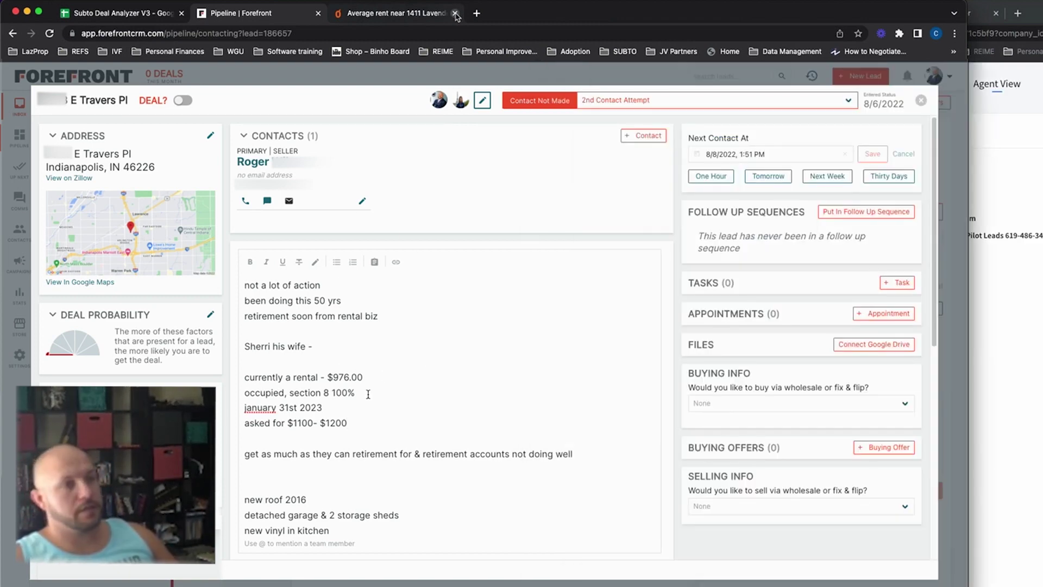
Step: Remove the blank line and make the ask line read 'could rent for $1200 to a traditional renter'
key(Delete)
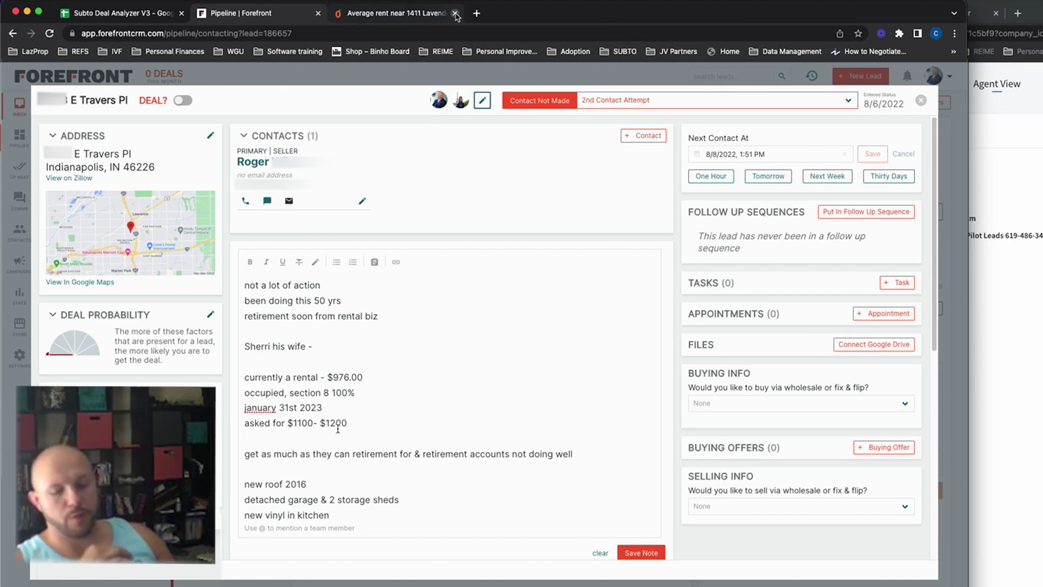
text(could rent for)
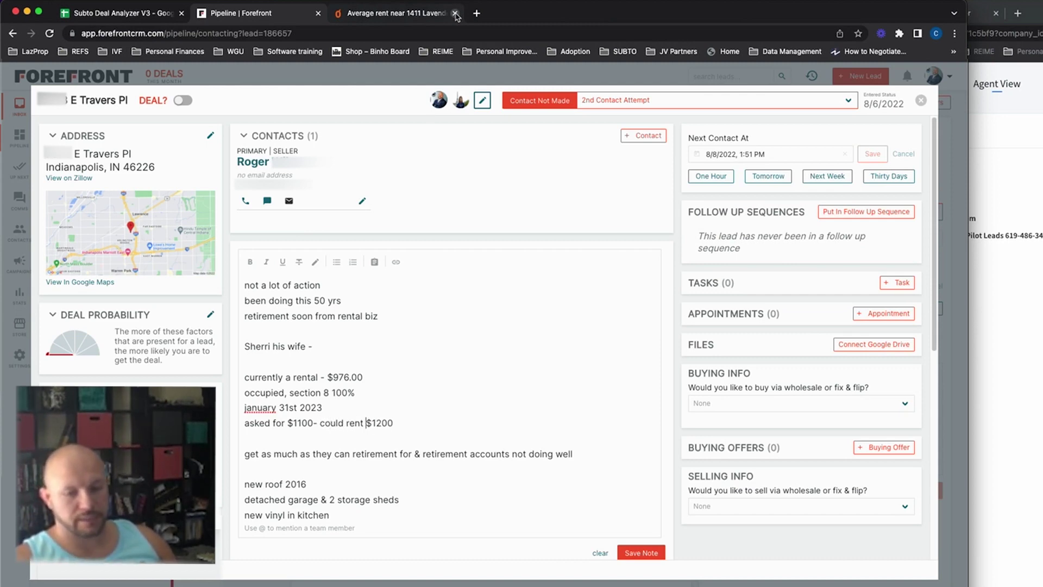
click(408, 422)
text(to a traditional )
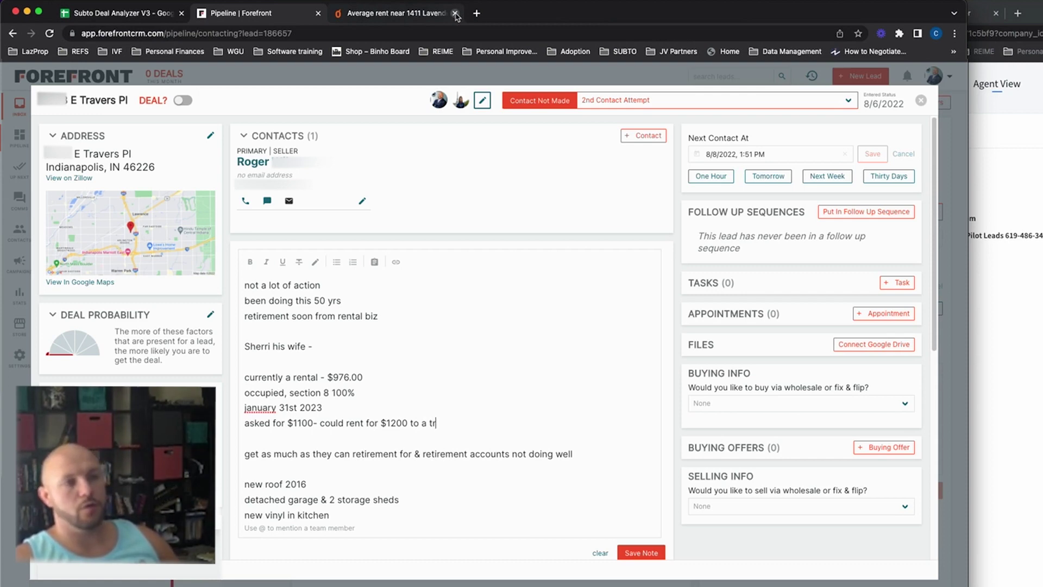
text(renter)
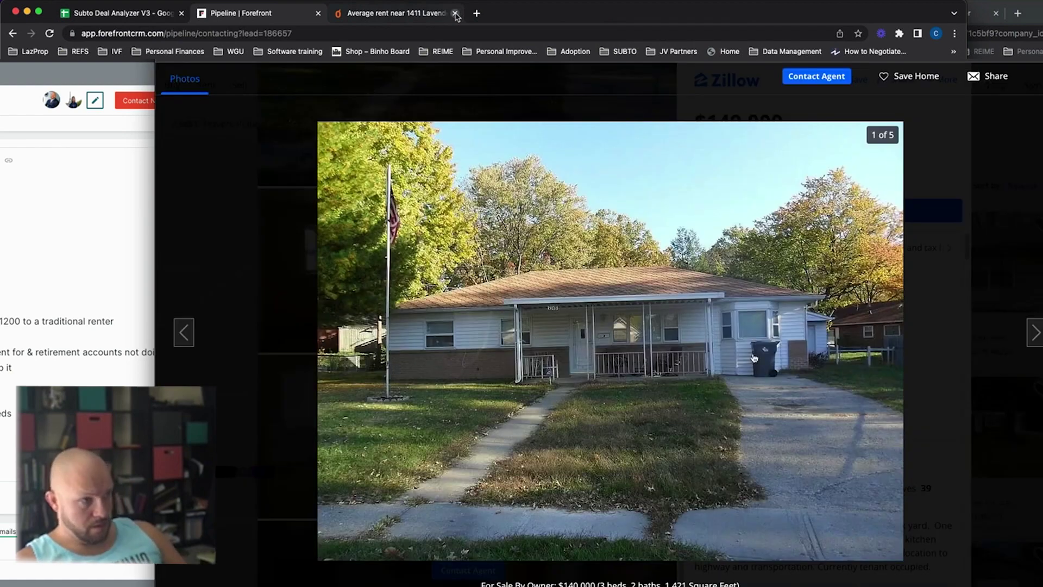
Step: Close the Zillow listing photos to return to the lead's notes
key(Escape)
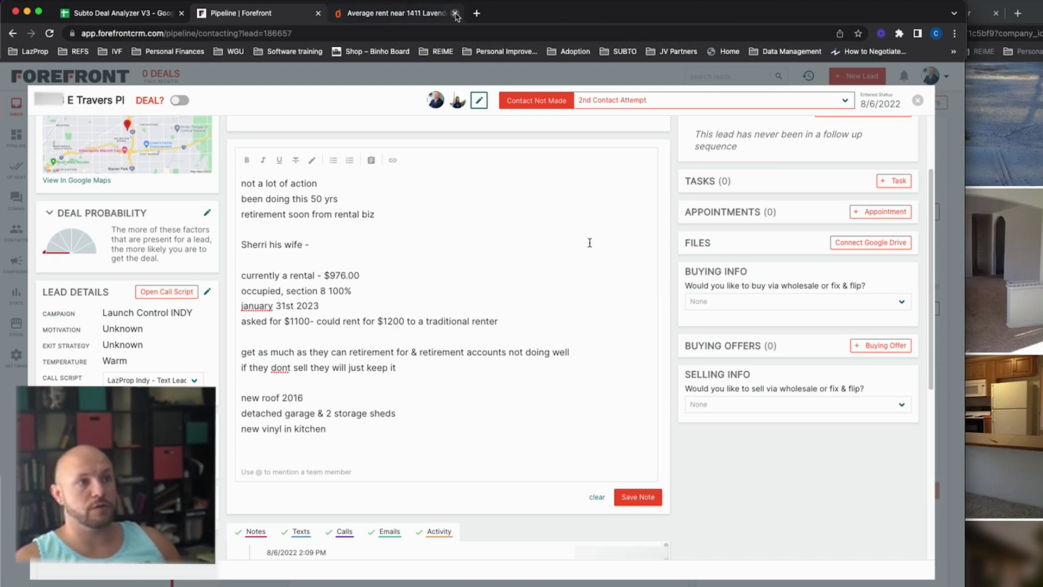
Step: Scroll back up through the lead's detail window
scroll(589, 243, up, 2)
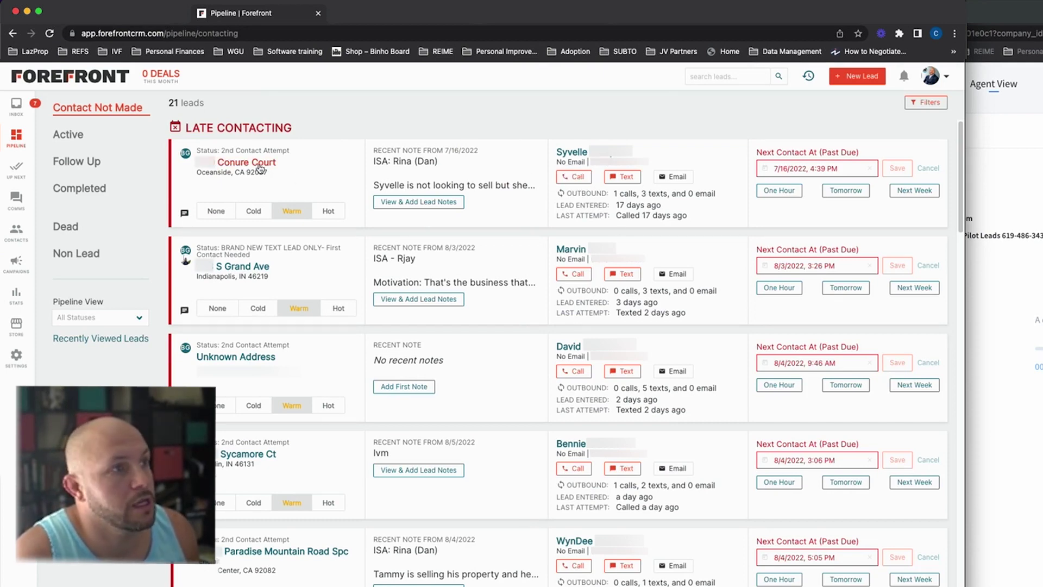
Step: Copy the Conure Court seller's phone number and call it through CallRail
drag(591, 165, 646, 167)
right_click(621, 165)
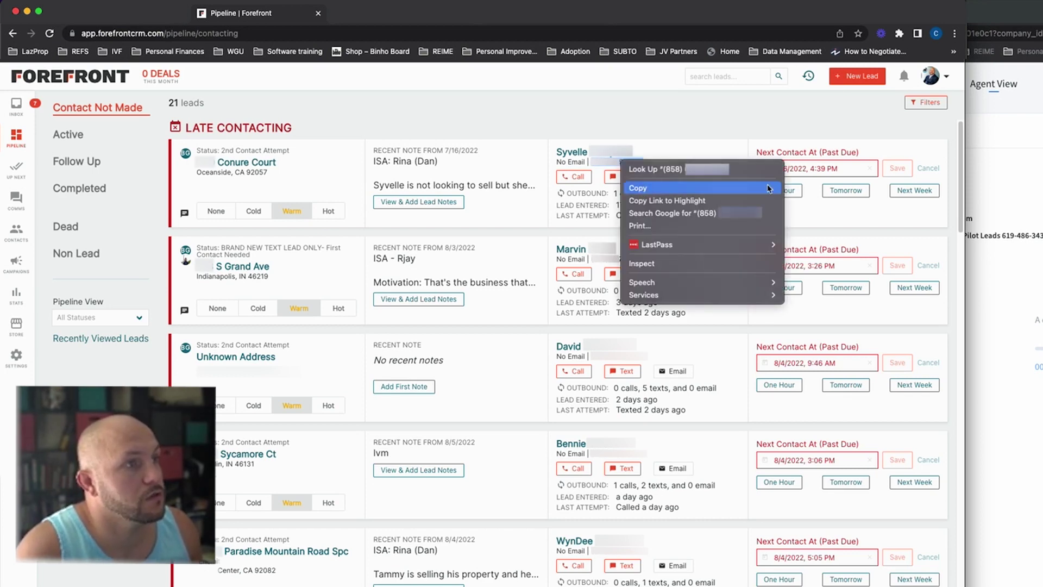
click(639, 187)
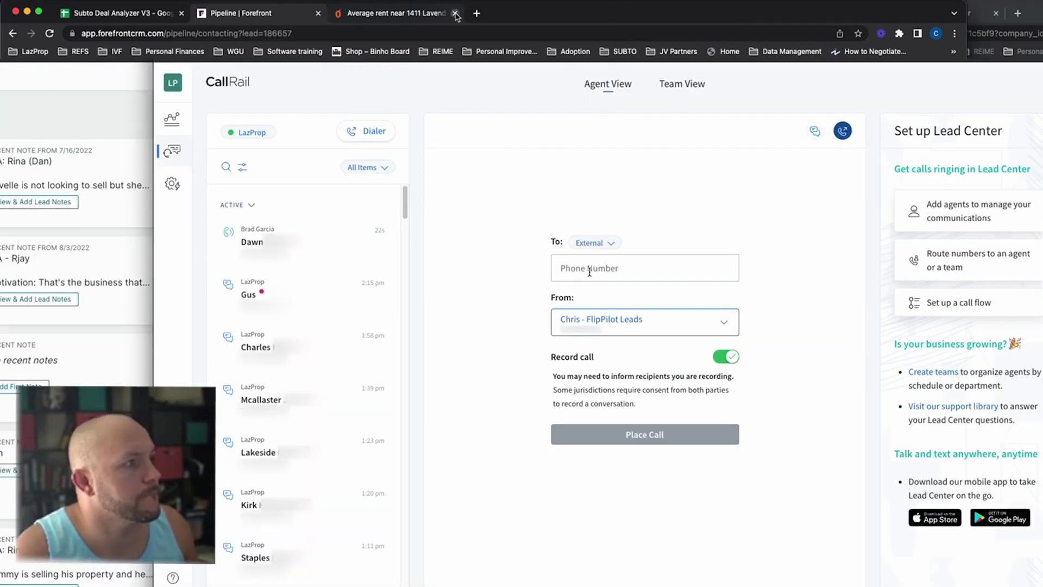
click(590, 271)
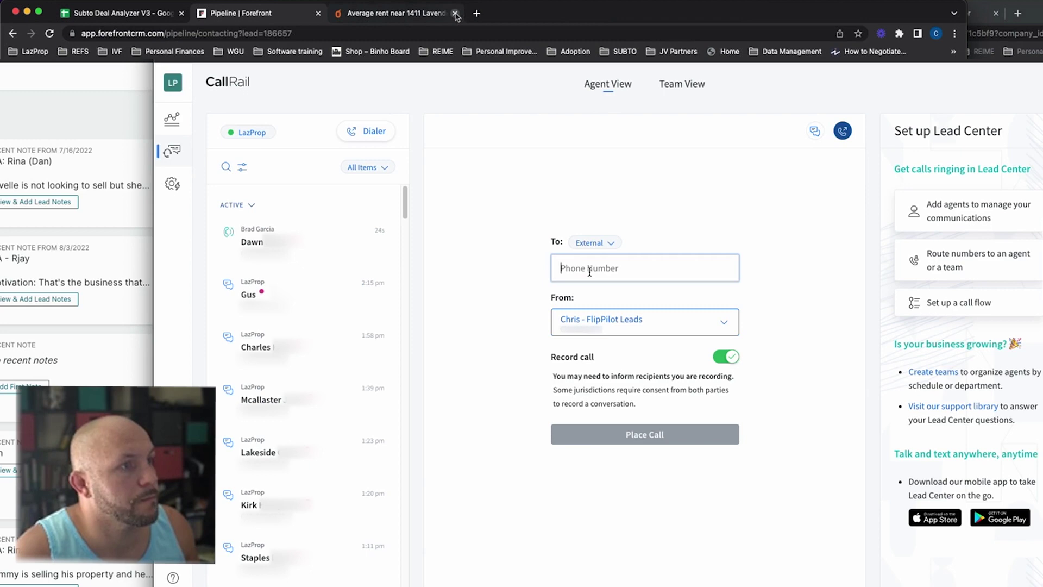
key(super+v)
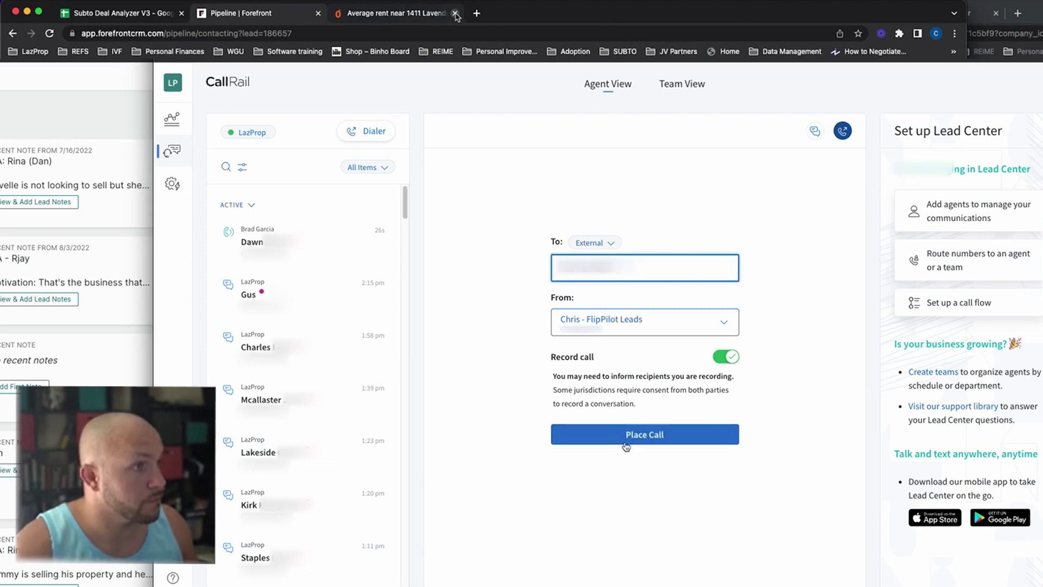
click(626, 437)
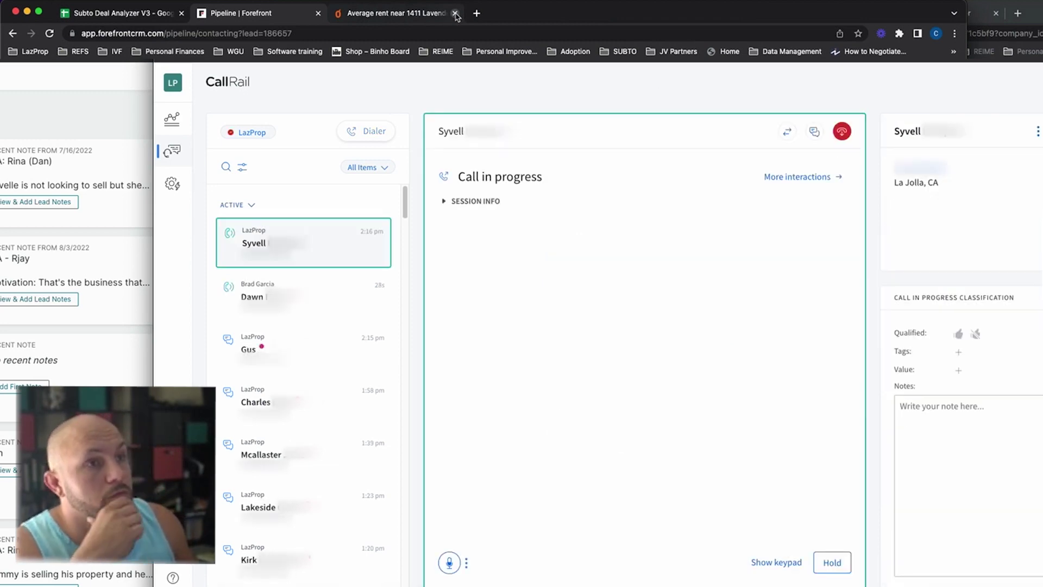
click(456, 16)
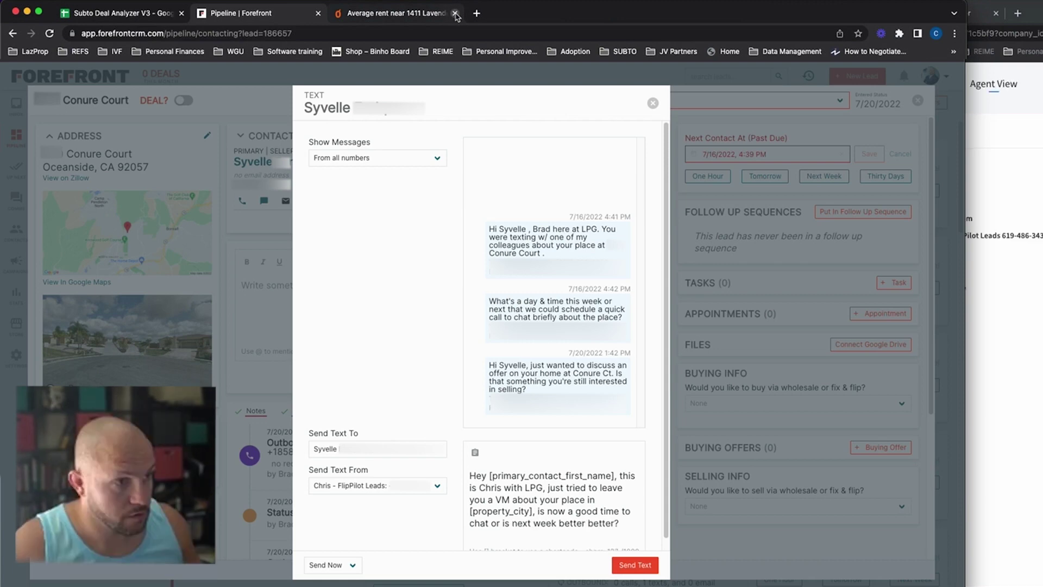
Step: Fix the stray characters in the Conure Court follow-up text and select the whole message
text(b)
key(BackSpace)
key(BackSpace)
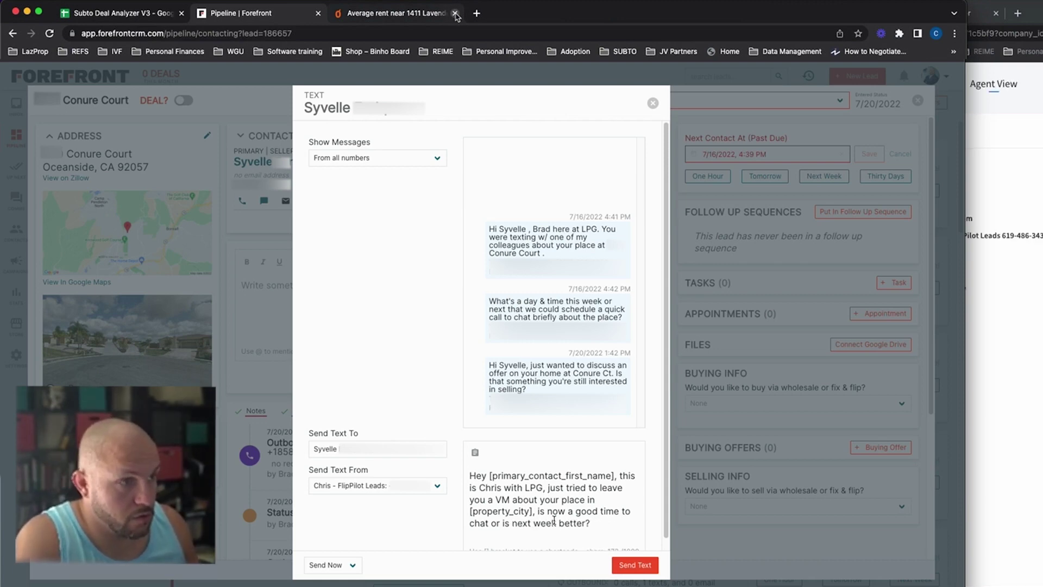
key(super+a)
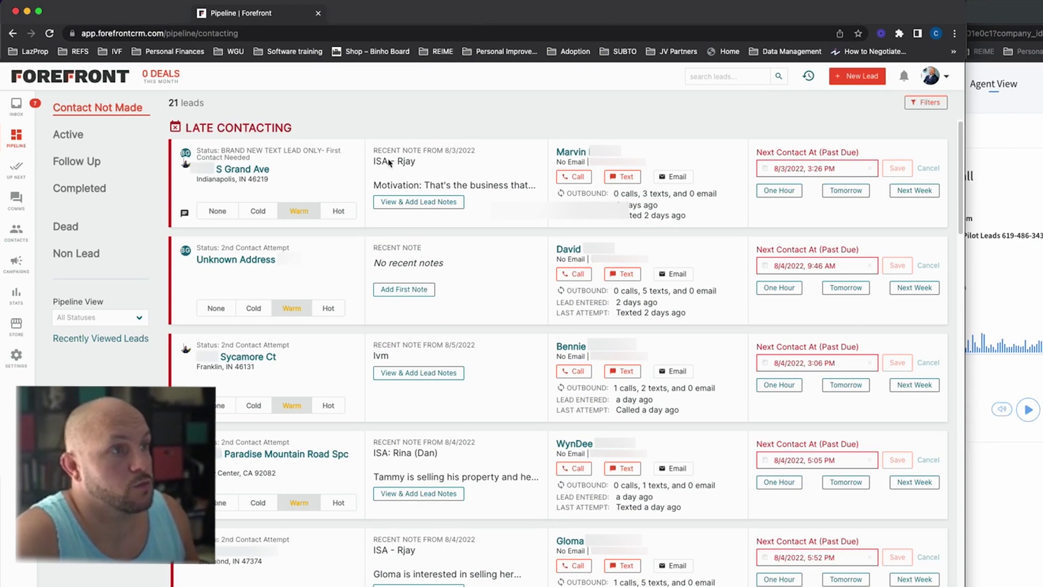
Step: Review the S Grand Ave lead's notes, then close the notes dialog
click(418, 201)
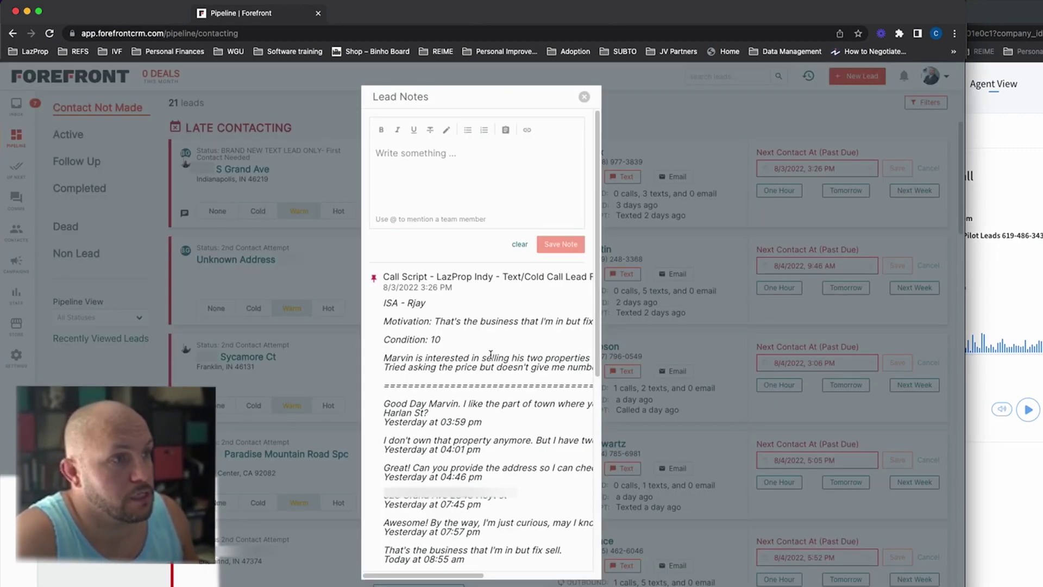
scroll(535, 350, down, 1)
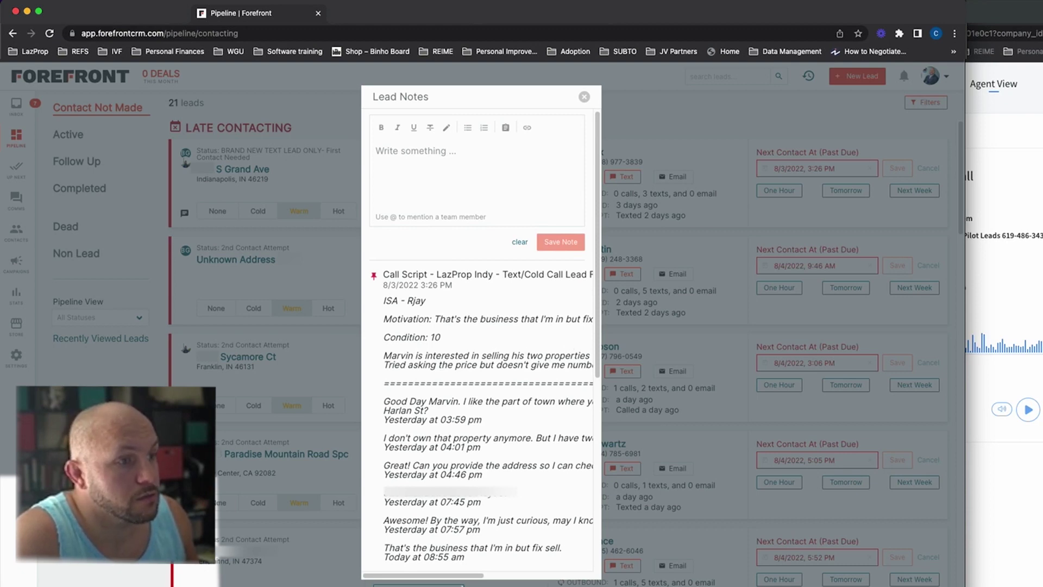
mouse_move(465, 575)
mouse_down()
mouse_move(520, 577)
mouse_move(419, 575)
mouse_move(576, 578)
mouse_move(456, 576)
mouse_up()
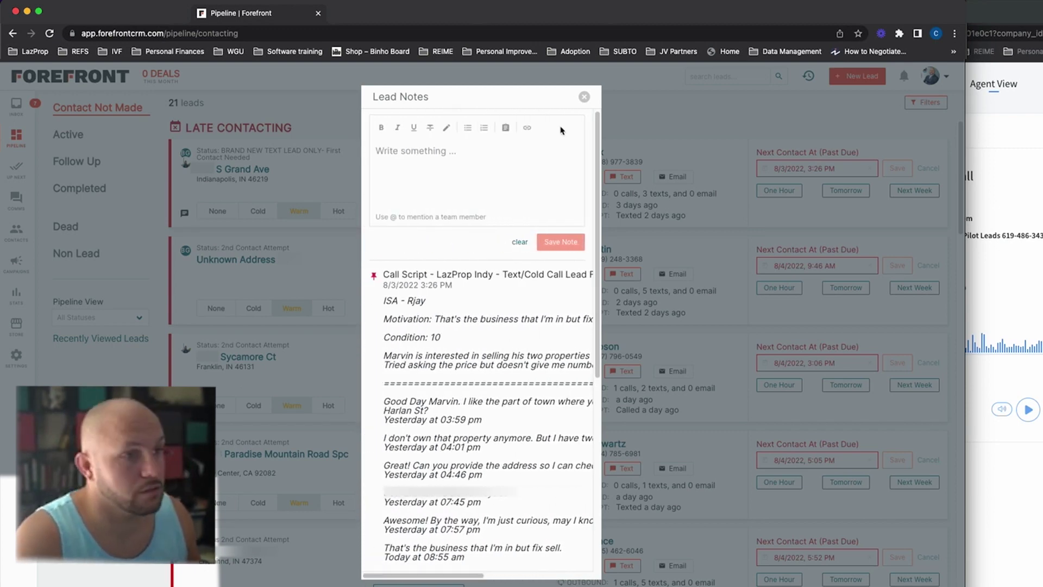
click(584, 97)
Step: Copy the S Grand Ave seller's phone number and return to the lead's record
drag(591, 162, 644, 163)
right_click(629, 163)
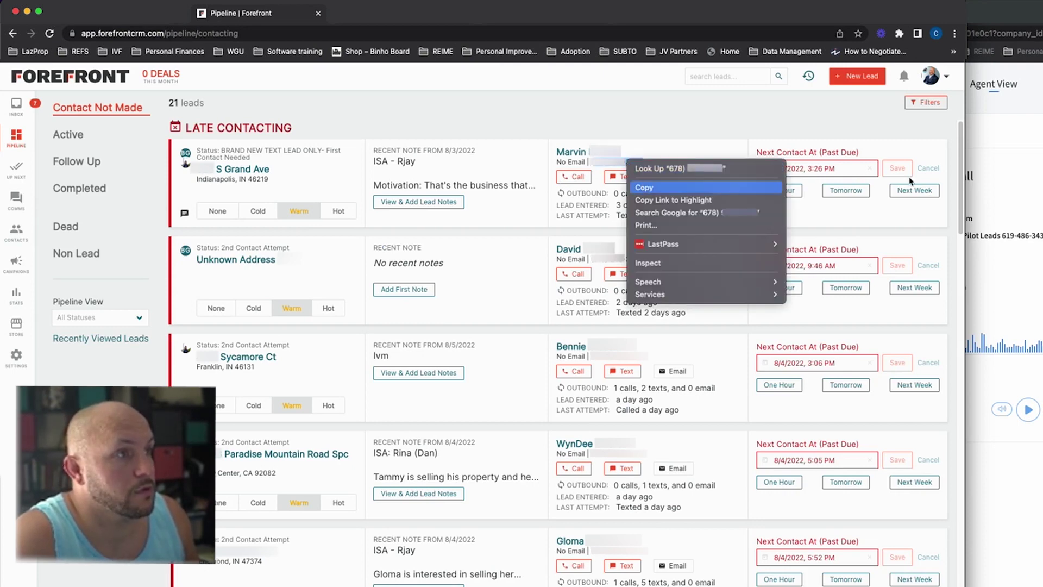
click(730, 187)
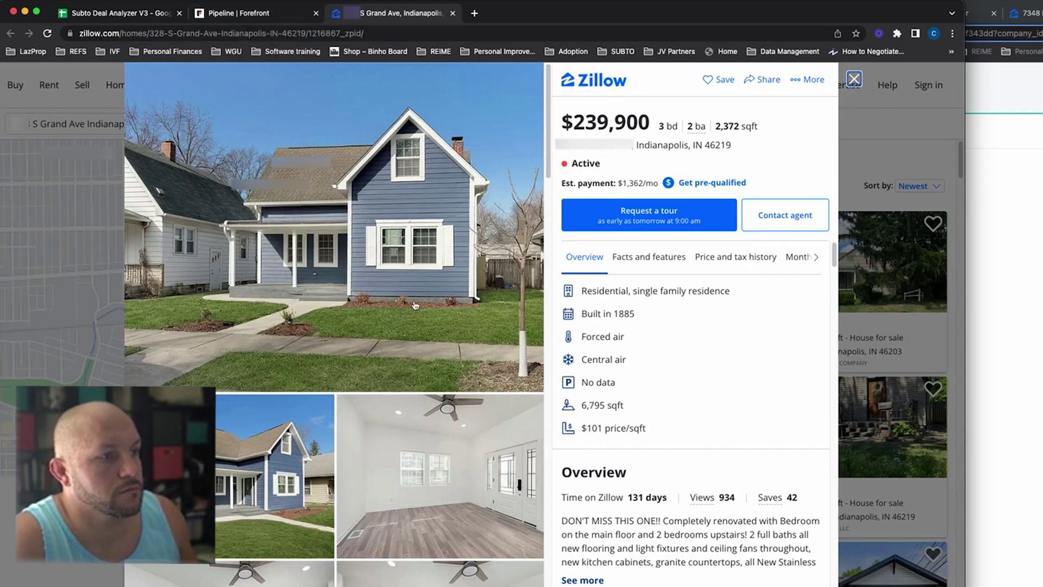
scroll(364, 287, down, 10)
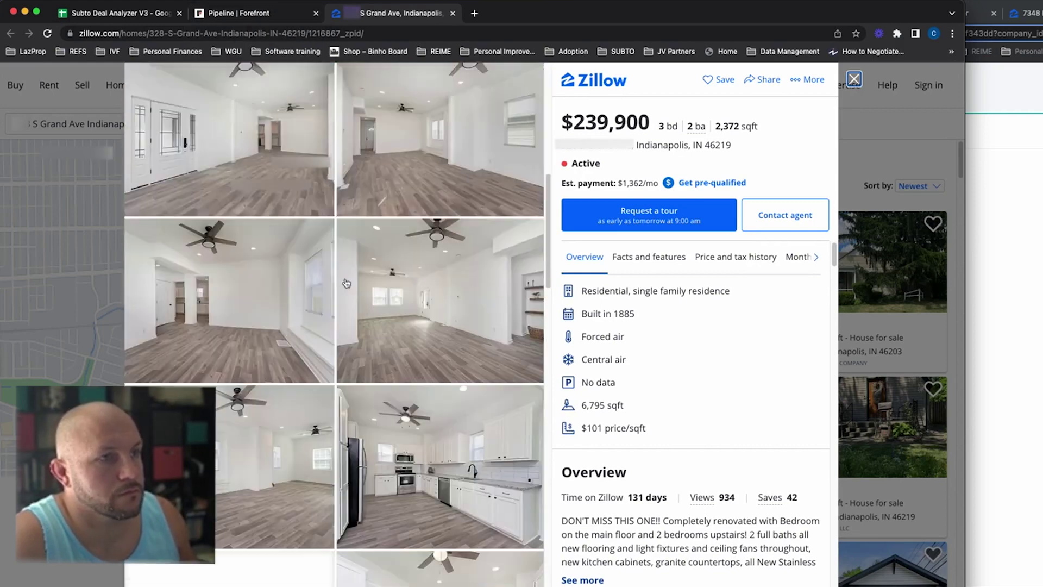
scroll(346, 283, up, 10)
click(452, 13)
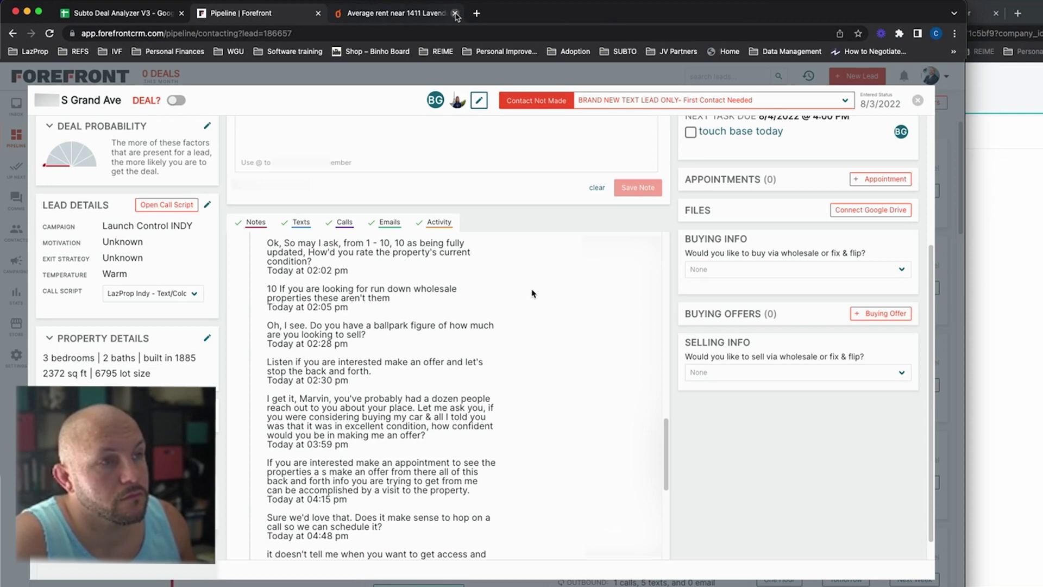
Step: Enter the note 'lvm & text' in the S Grand Ave lead's note box
scroll(532, 293, up, 5)
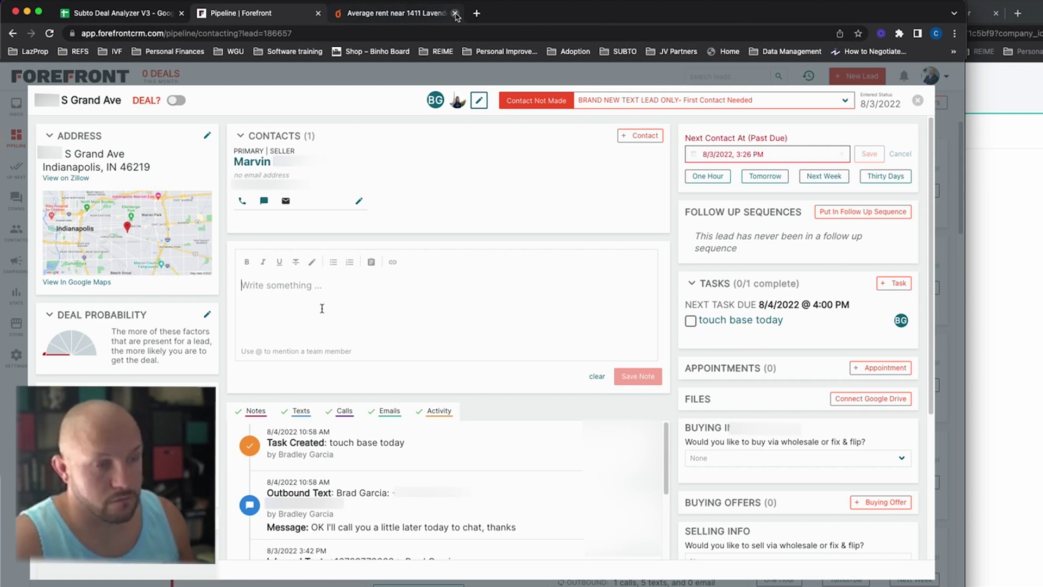
click(322, 308)
text(lvm)
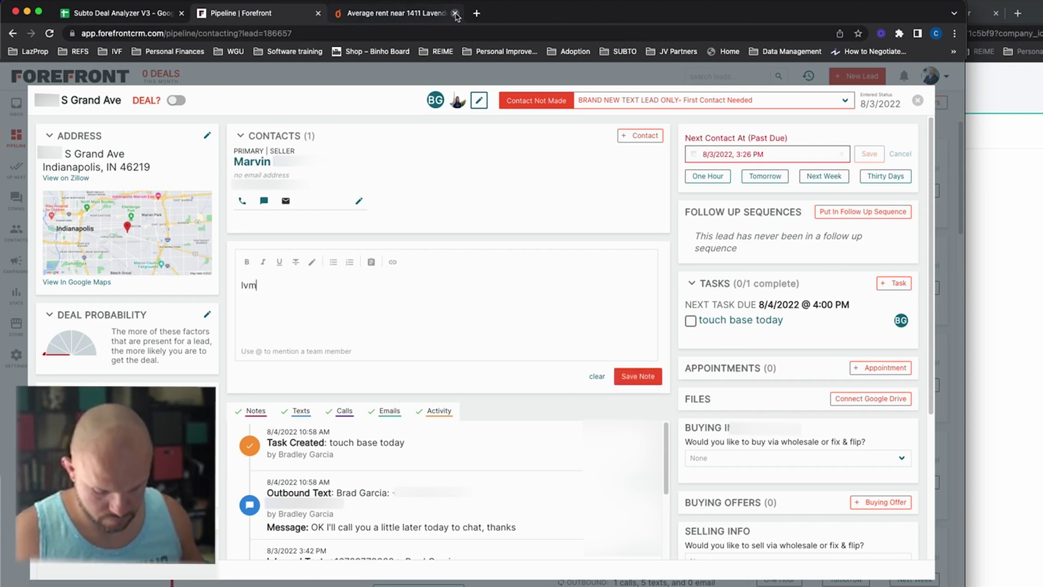
text( & text)
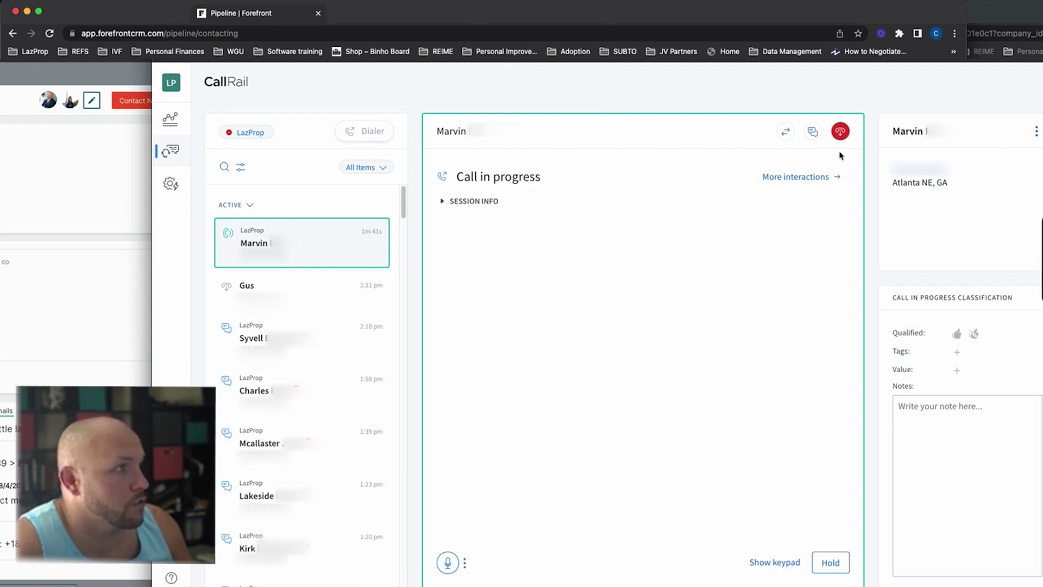
Step: End the seller call, scroll the feed to the call-script note, and close the average-rent page
click(841, 131)
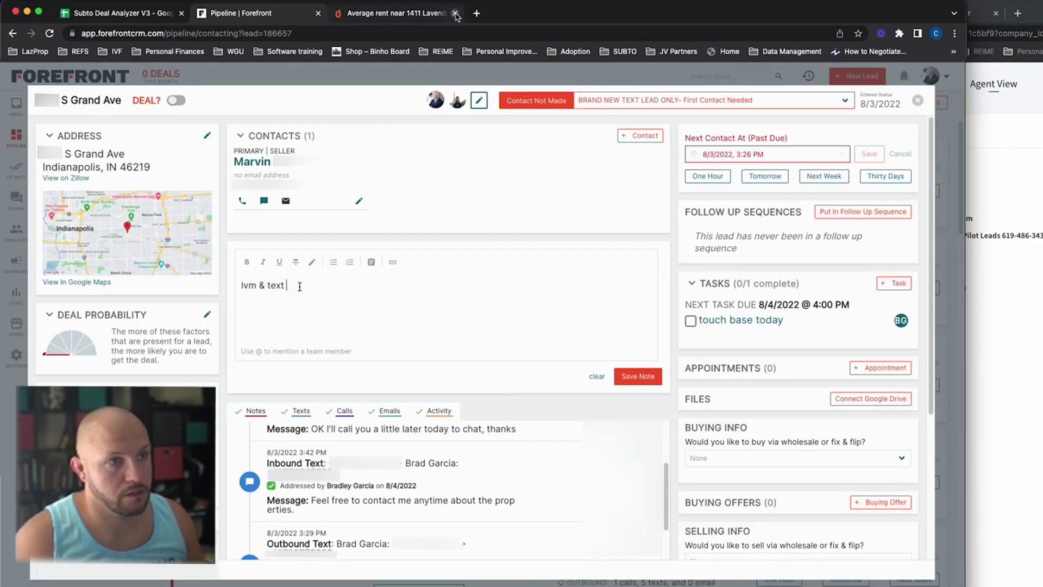
scroll(550, 333, down, 15)
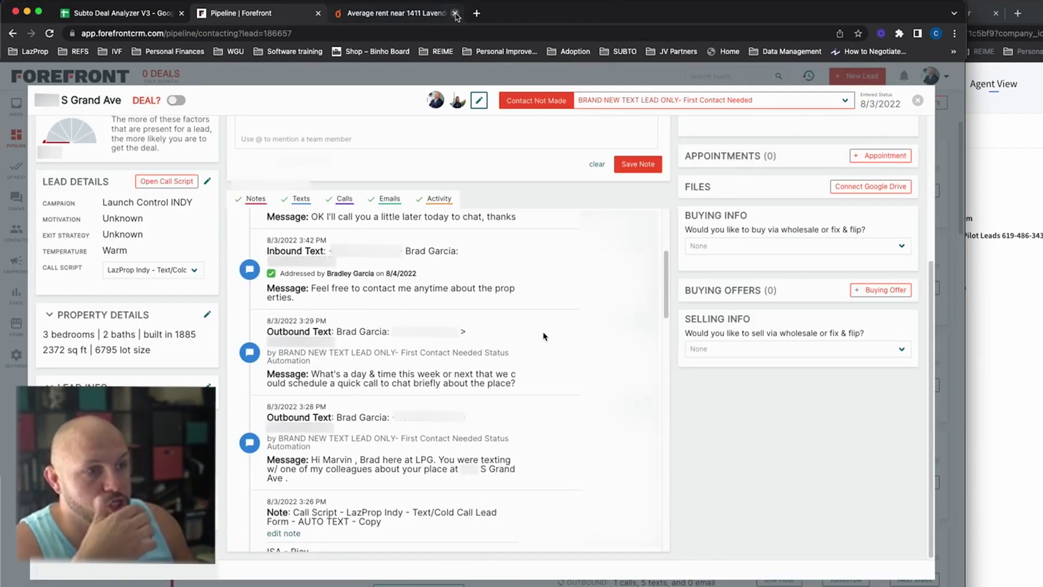
scroll(348, 344, up, 10)
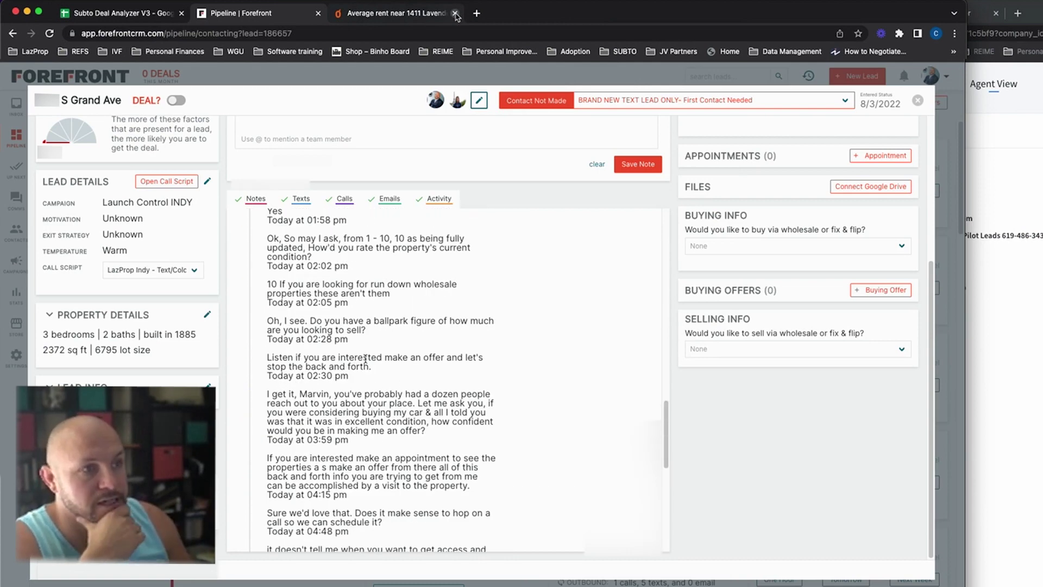
scroll(313, 367, up, 2)
scroll(312, 367, up, 5)
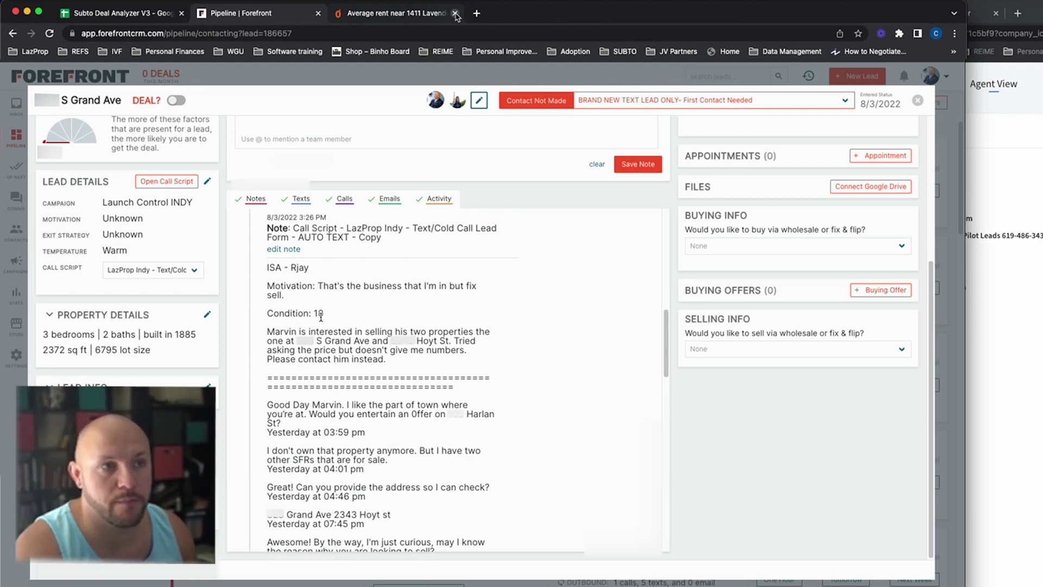
click(456, 14)
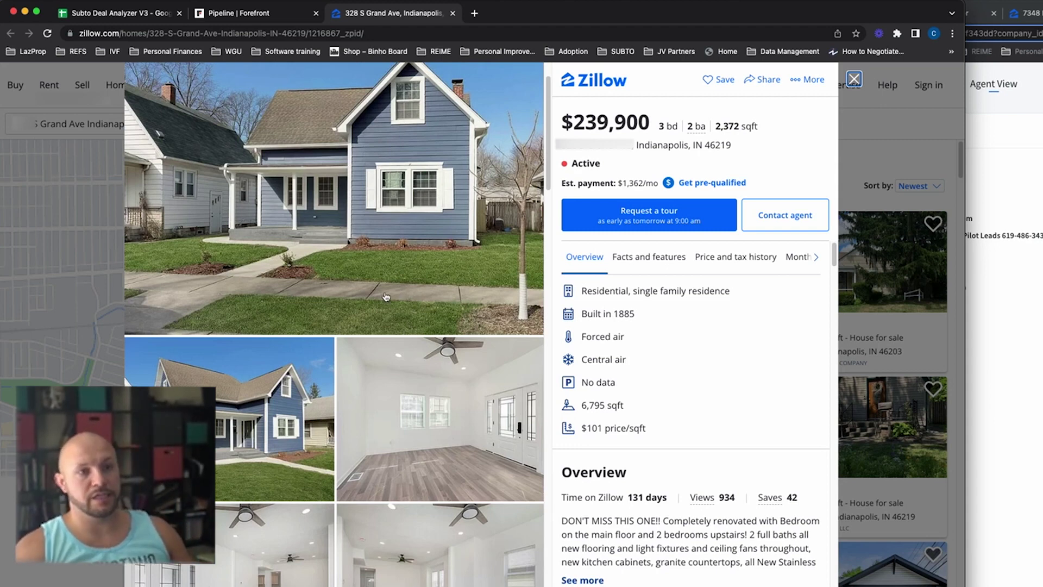
Step: Check the S Grand Ave Zillow listing: $239,900, Active, 131 days on Zillow
scroll(385, 379, down, 3)
scroll(364, 379, up, 5)
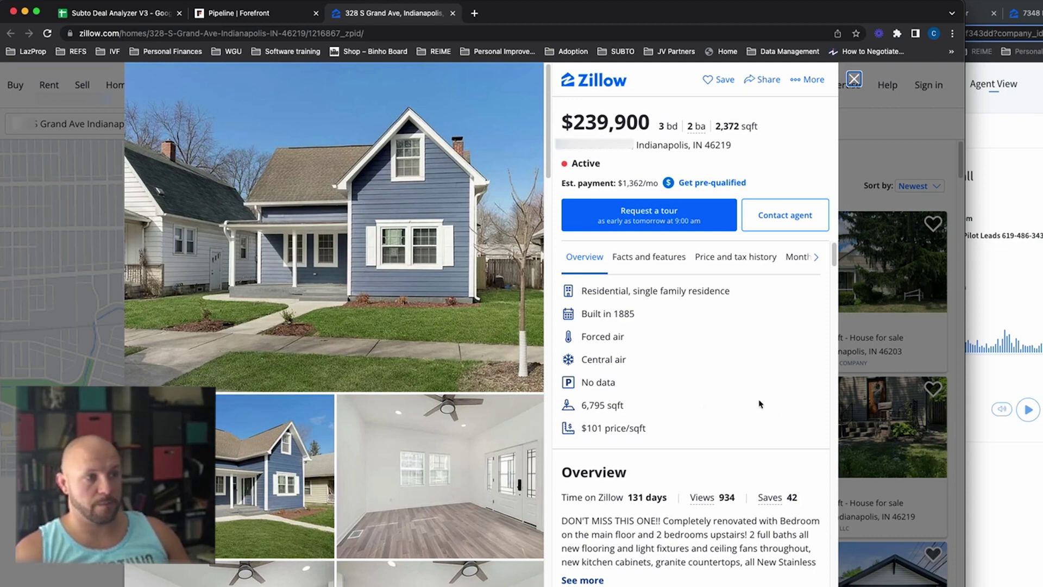
scroll(706, 497, down, 1)
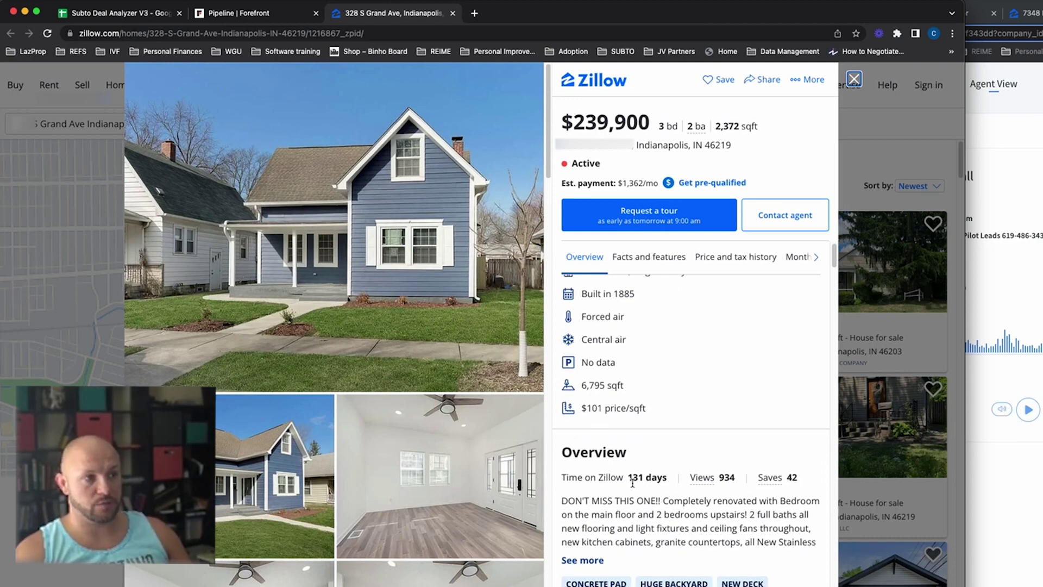
drag(629, 478, 668, 478)
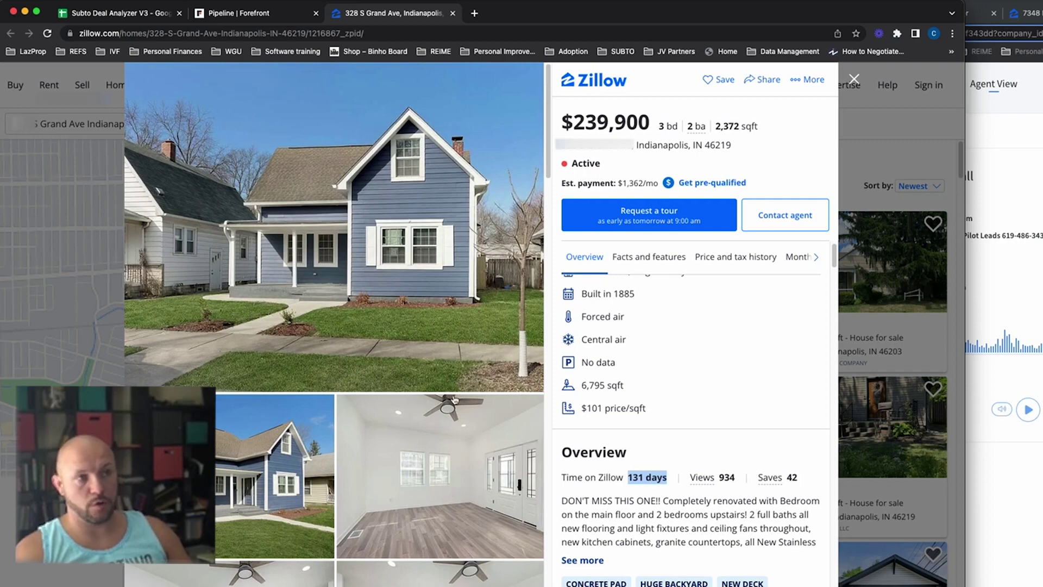
scroll(467, 316, down, 10)
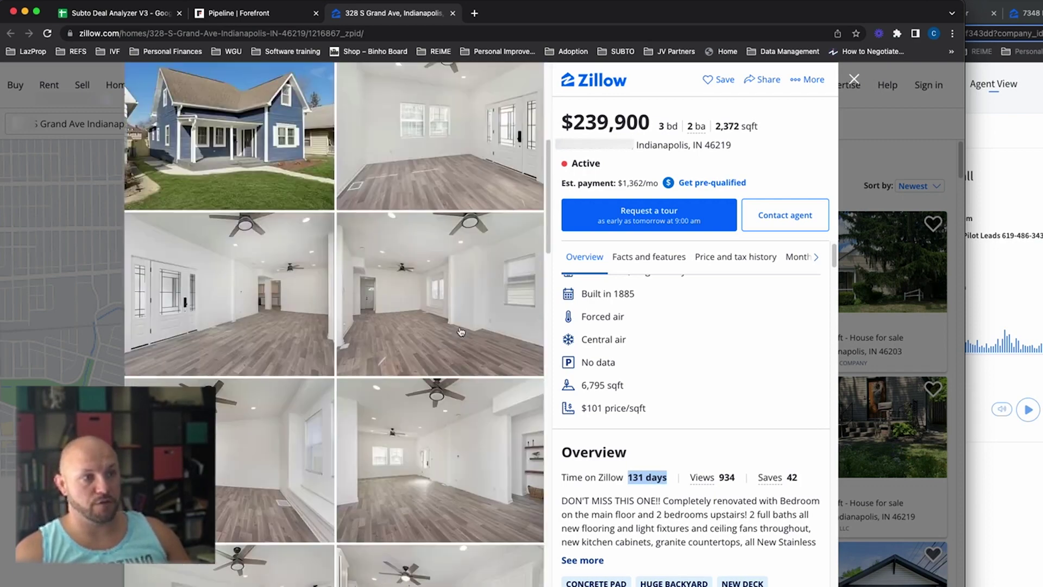
scroll(459, 334, down, 5)
scroll(457, 337, up, 3)
scroll(456, 338, down, 12)
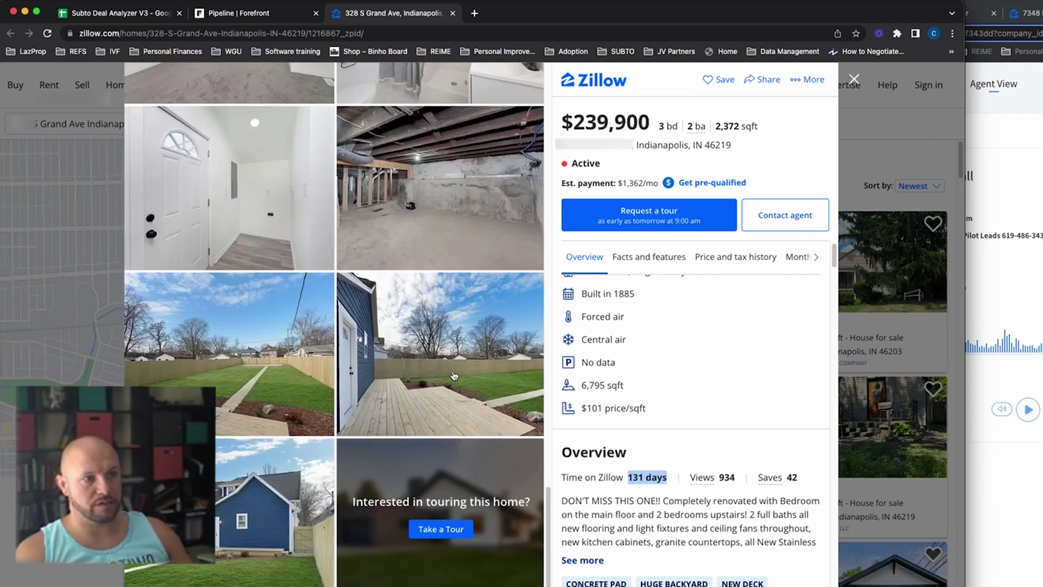
scroll(455, 375, up, 15)
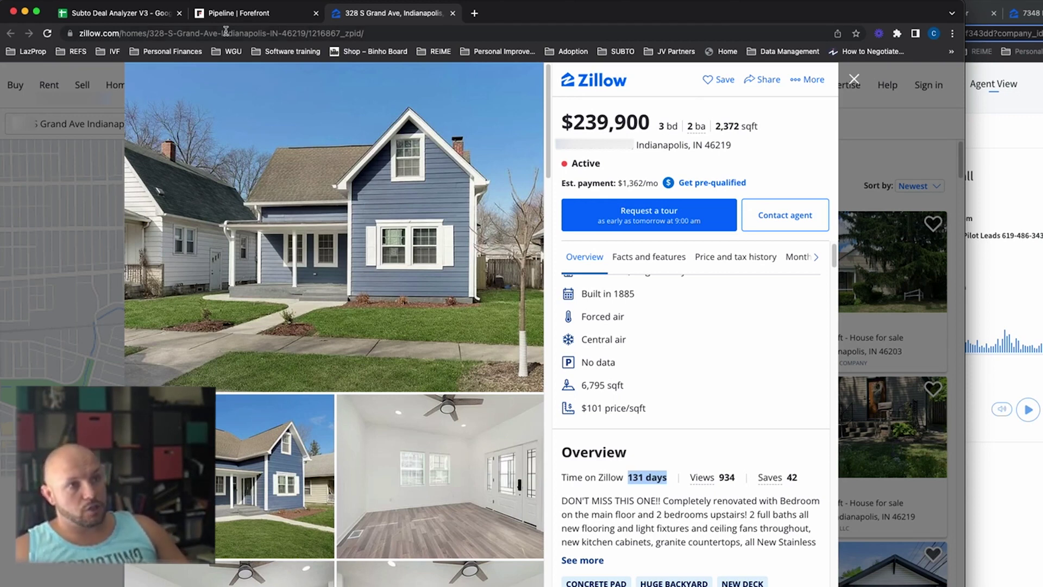
Step: Return to the S Grand Ave lead and reschedule its next contact to 8/9/2022, 3:26 PM
click(454, 13)
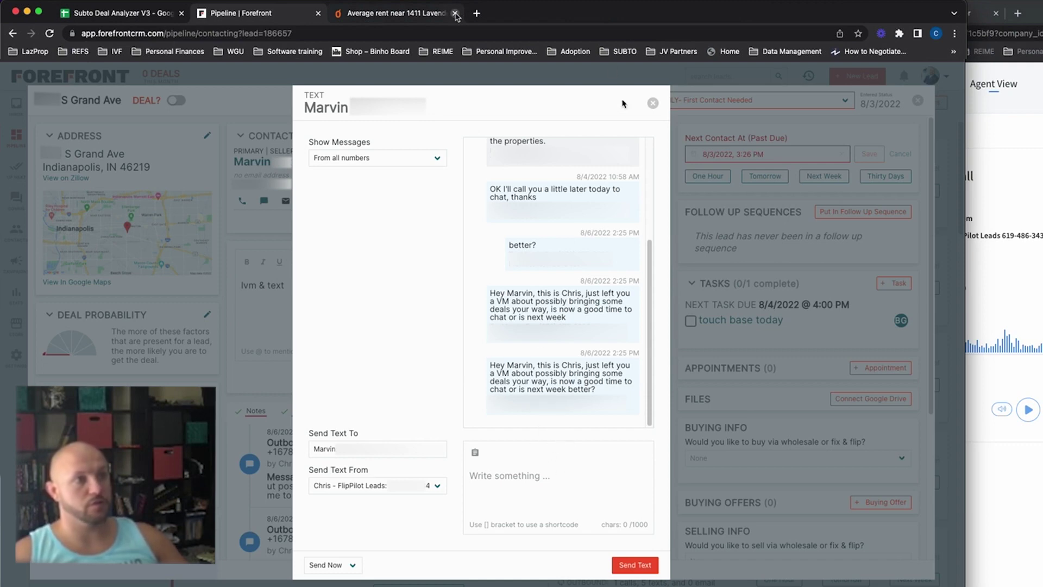
click(653, 103)
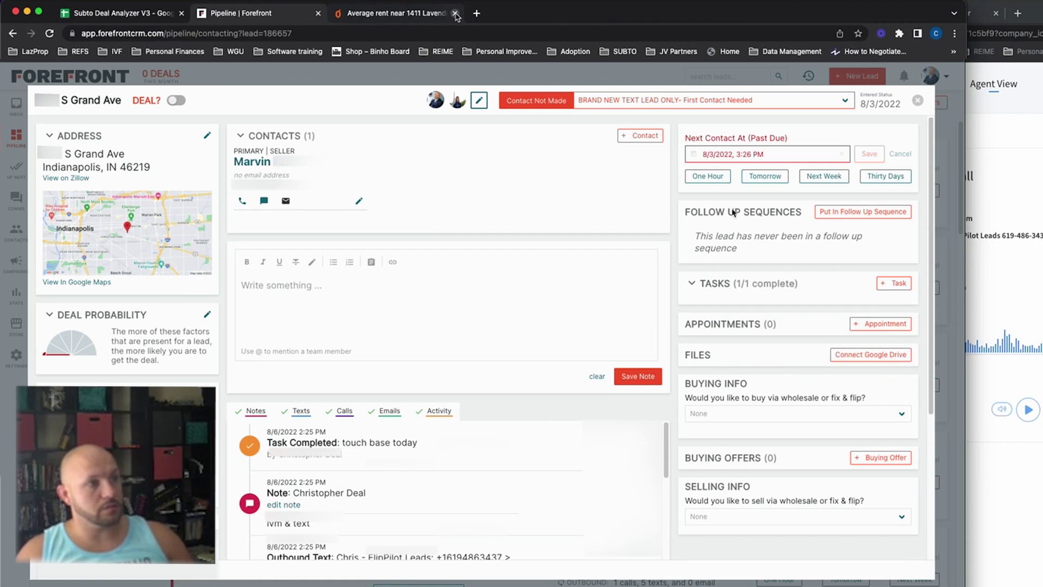
click(773, 156)
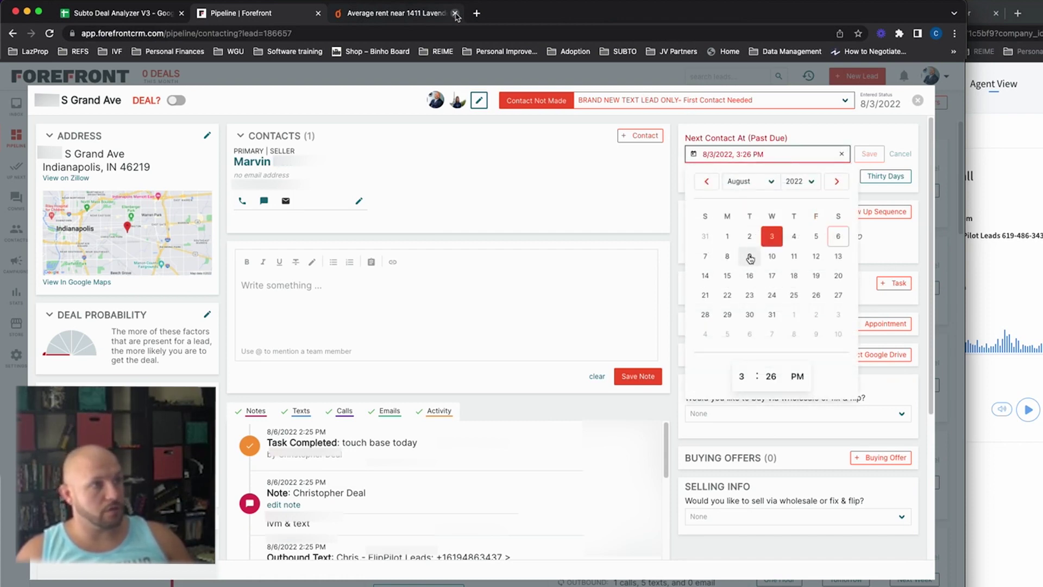
click(750, 256)
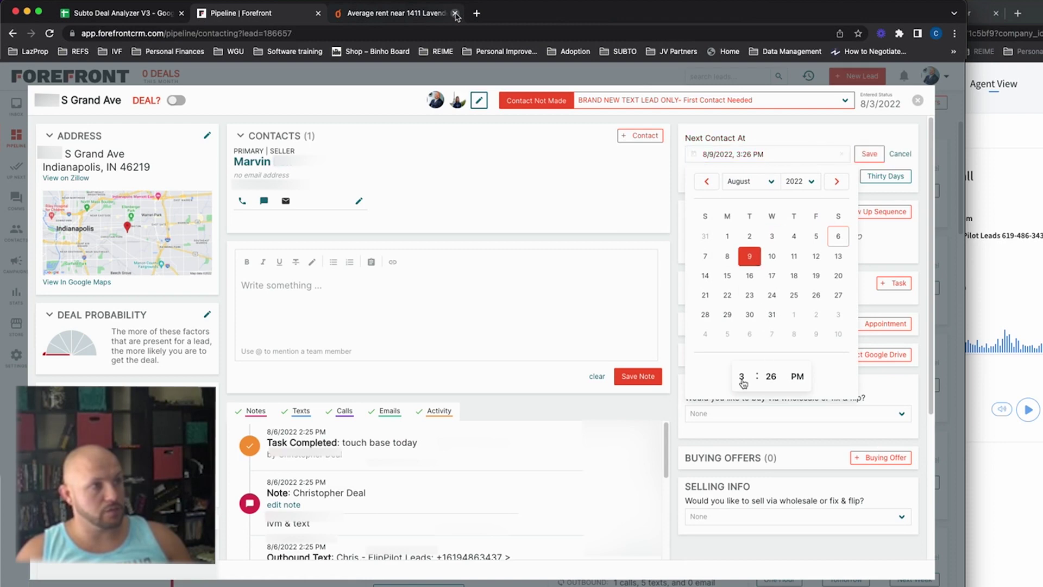
click(869, 154)
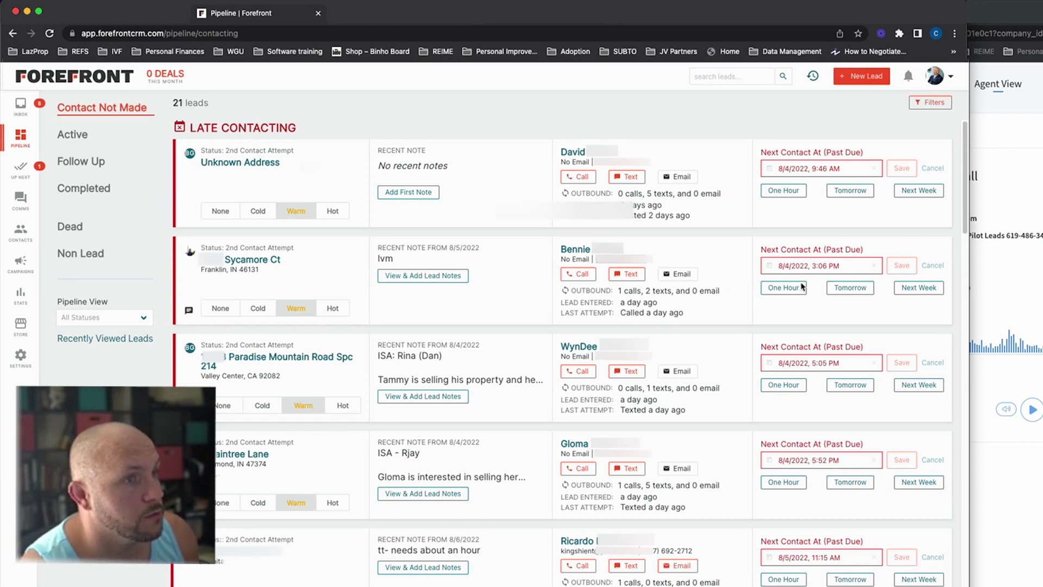
Step: Open the Sycamore Ct lead and paste the seller's number into the CallRail dialer
click(232, 259)
click(343, 133)
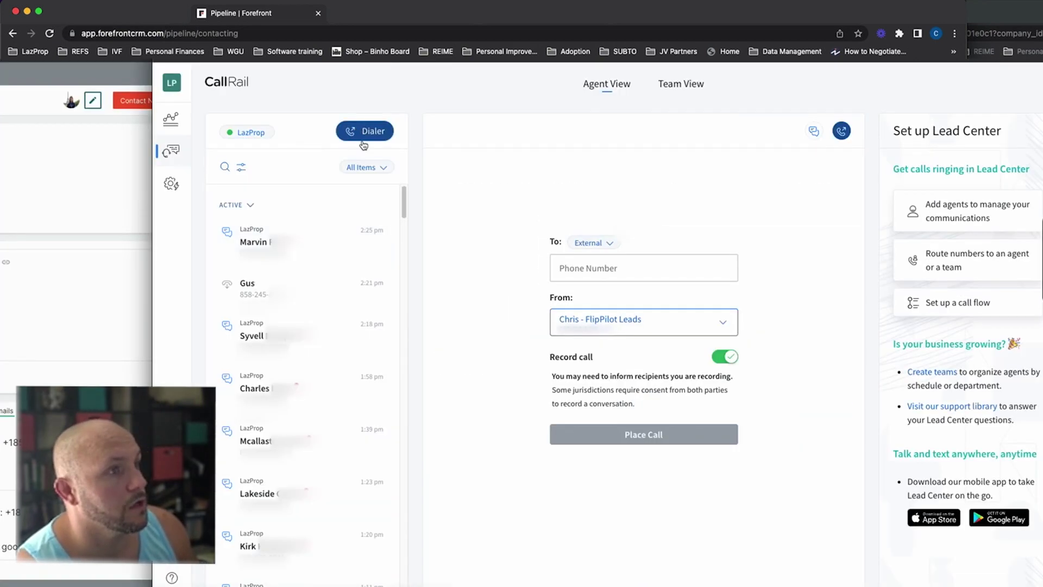
click(577, 266)
key(ctrl+v)
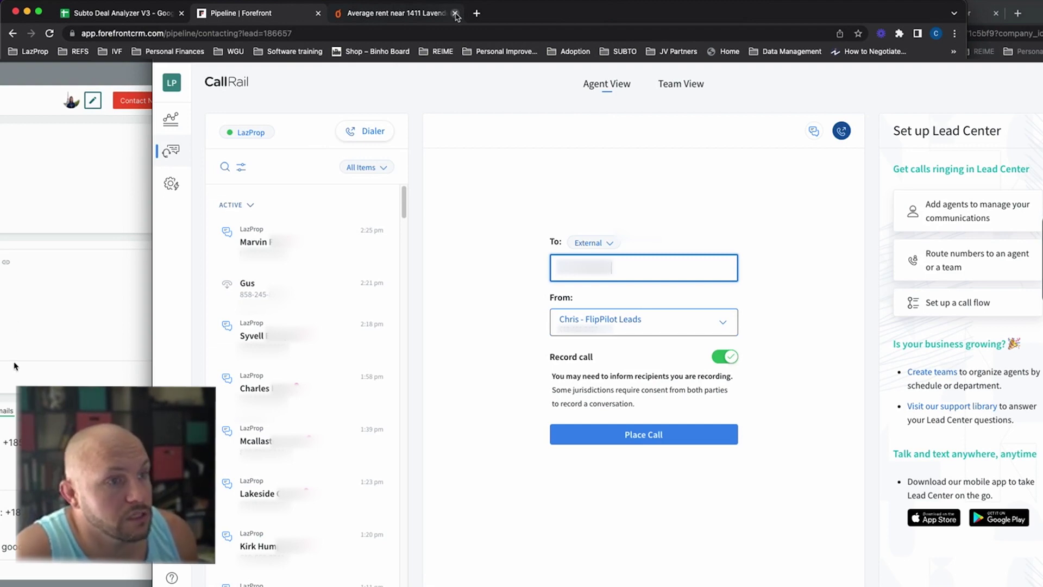
Step: Play the lead's previous call recording and check the Sycamore Ct property on Zillow
click(136, 462)
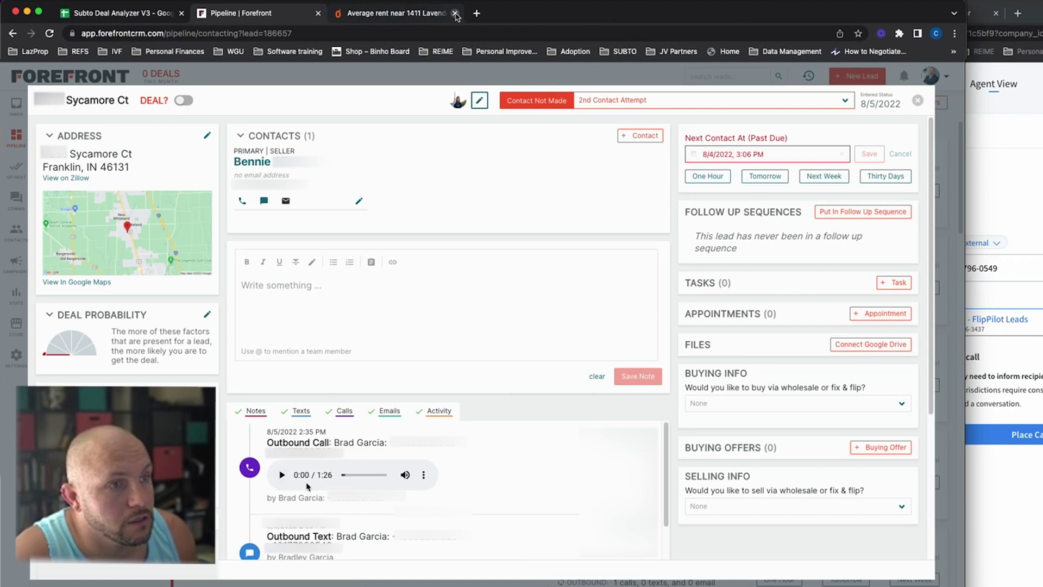
click(281, 476)
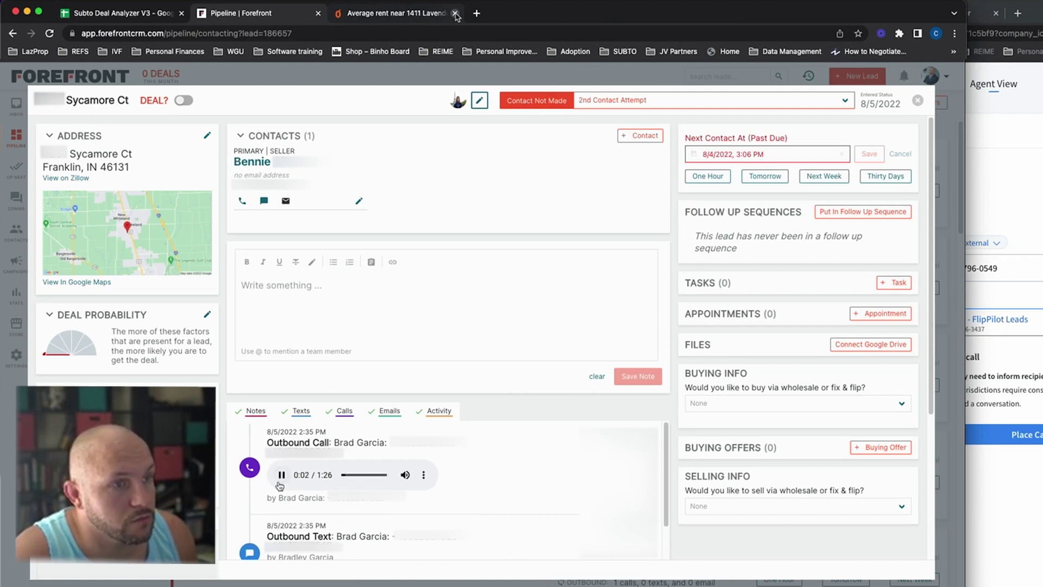
click(456, 14)
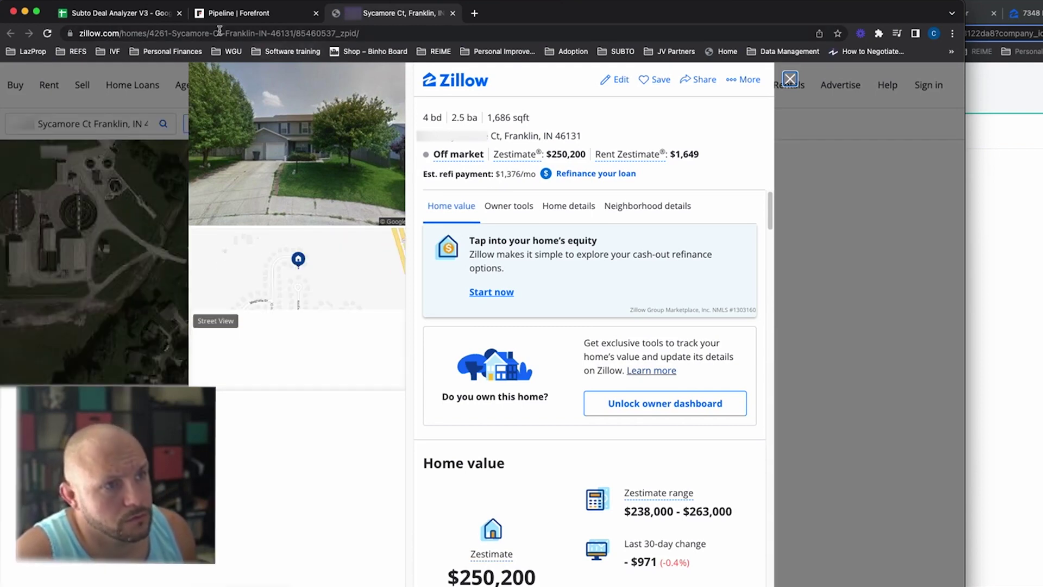
key(ctrl+w)
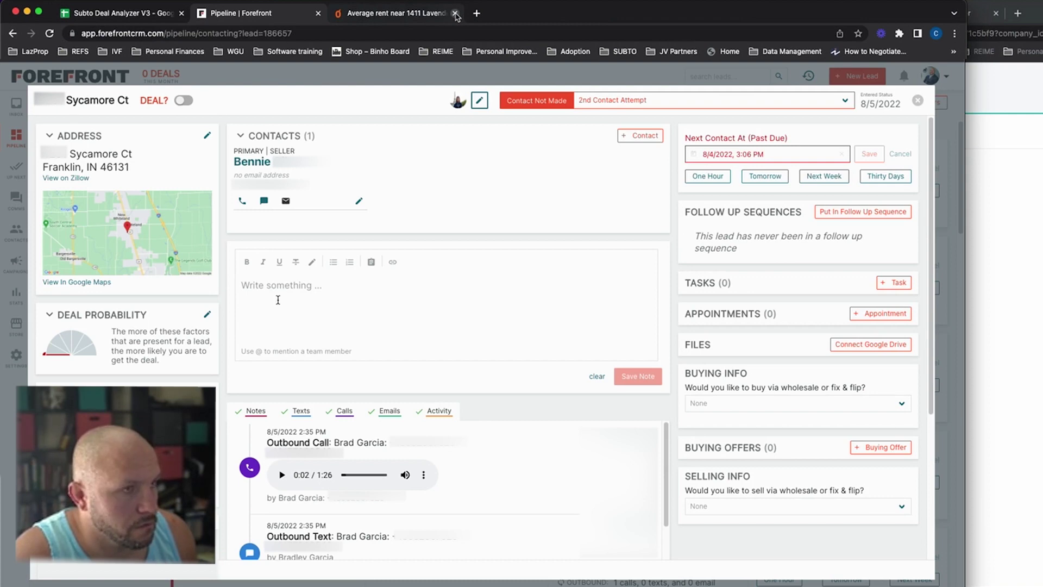
Step: Start a note on the Sycamore Ct lead while talking with the seller, then view the live call
click(277, 298)
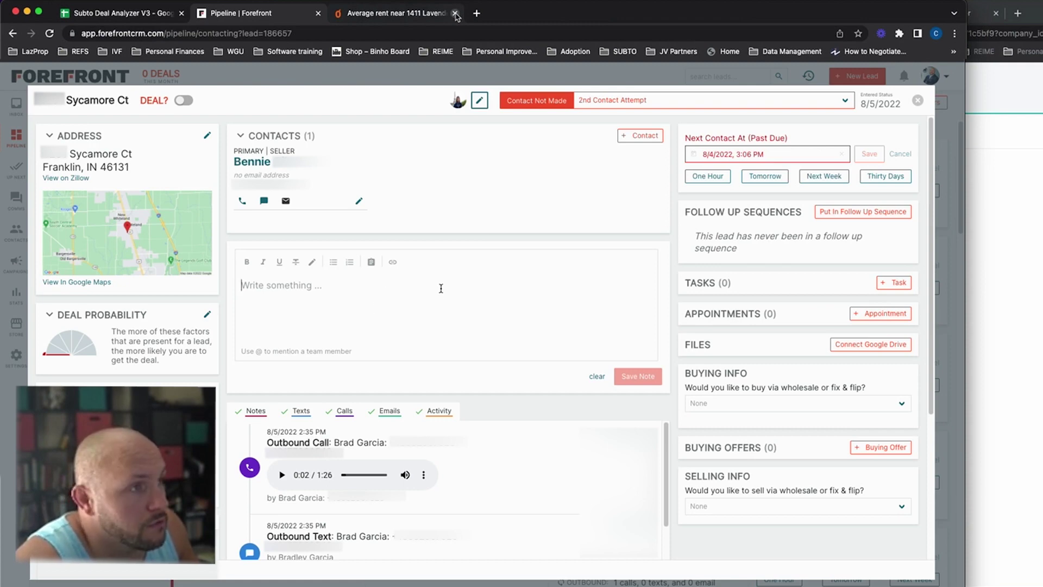
key(super+Tab)
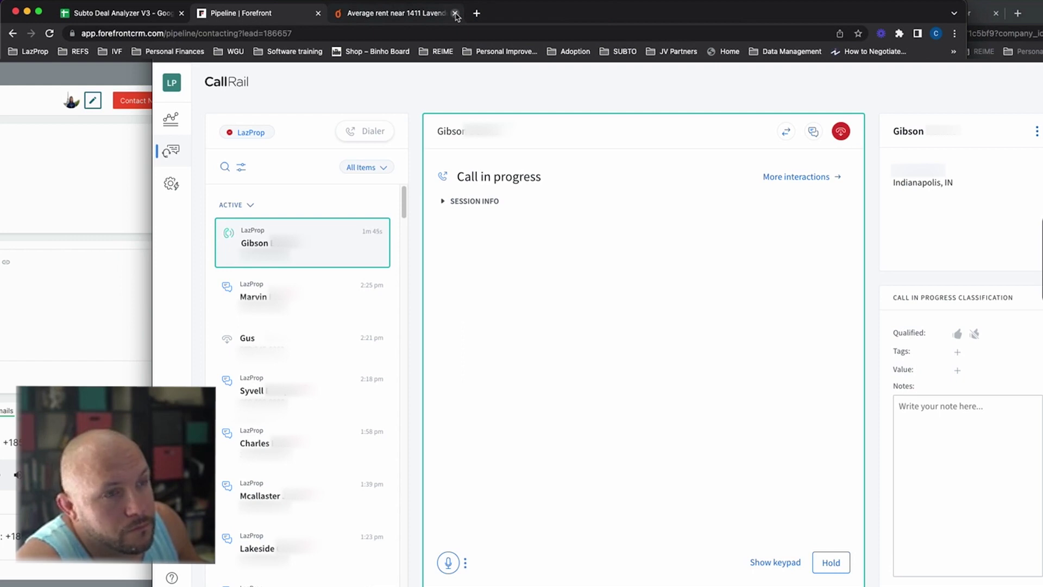
Step: End the seller call and note 'tt- accepted an offer this morning scheduled to close September 19th'
click(842, 131)
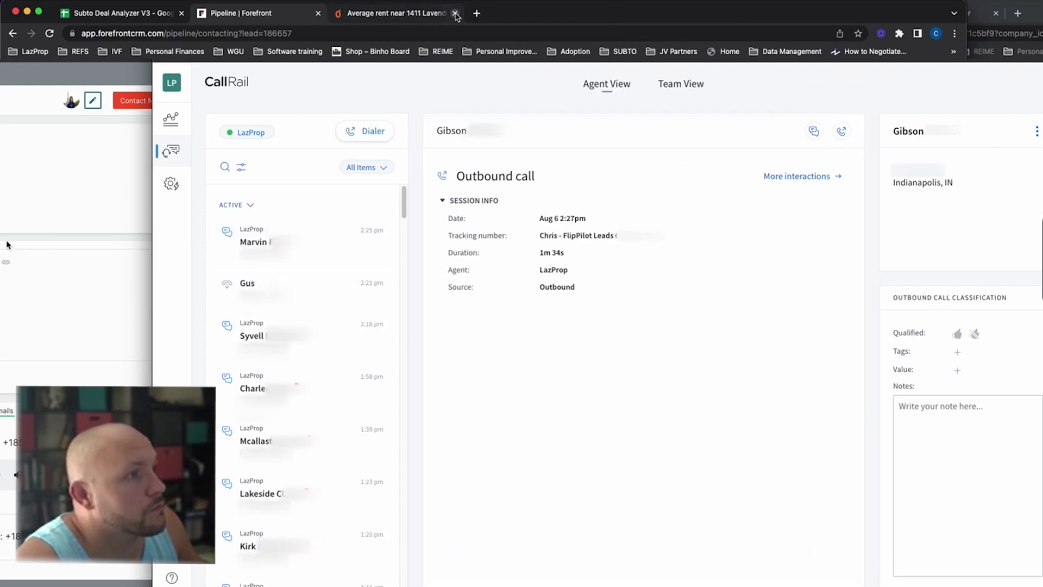
click(7, 244)
click(298, 294)
text(tt- accepted an offer this morning s)
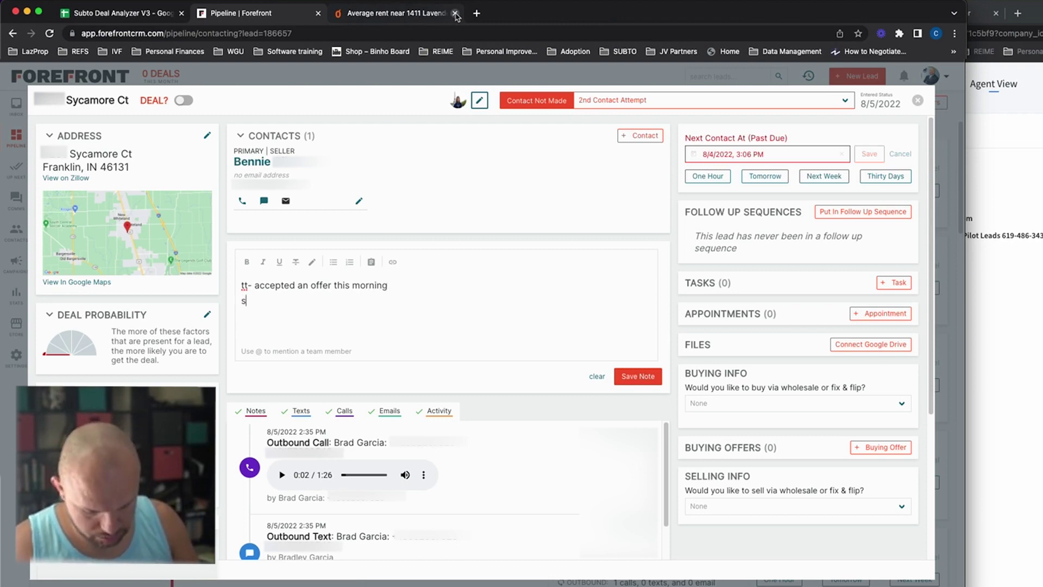
text(cheduled to close S)
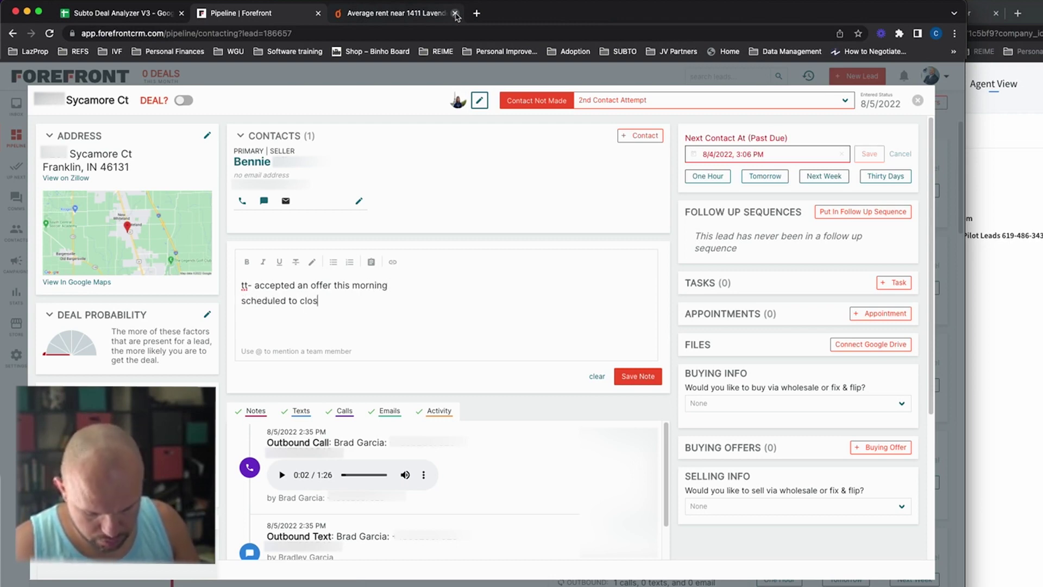
text(ember 19th)
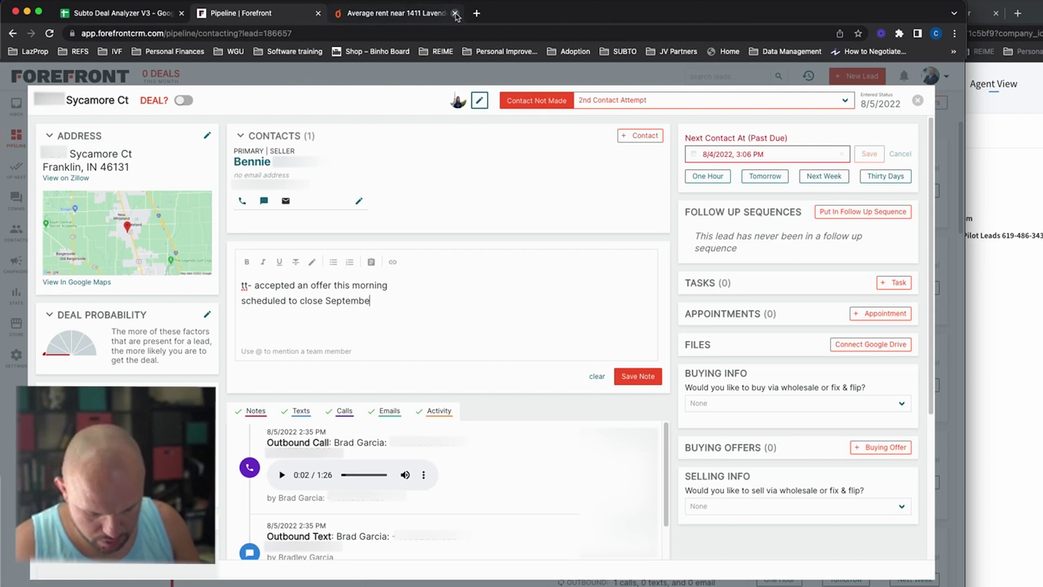